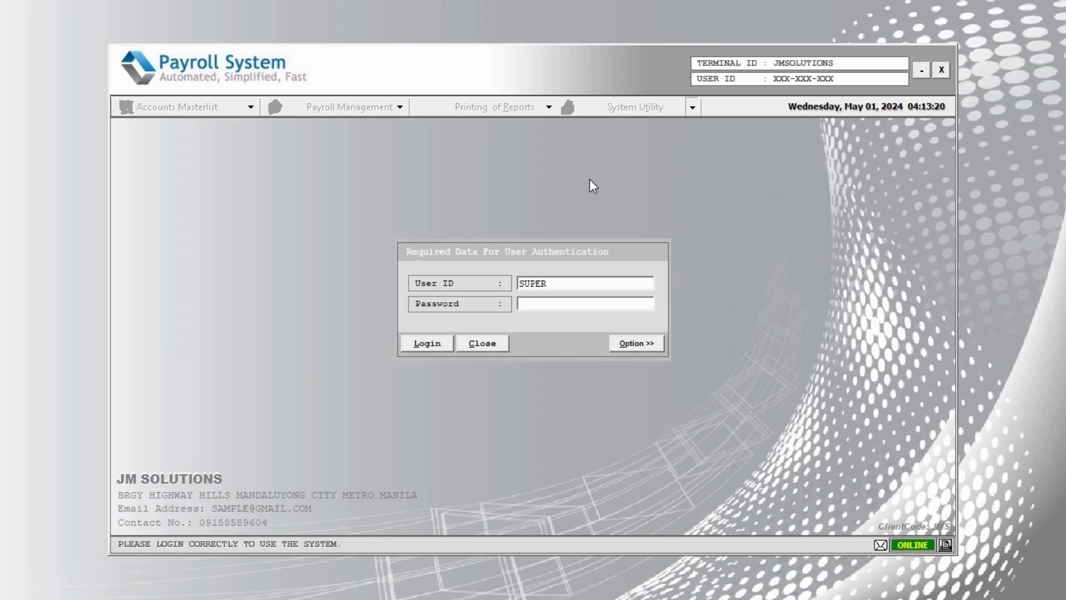
Log in to the payroll system as SUPER with the account password.
{"action": "left_click", "coordinate": [571, 284]}
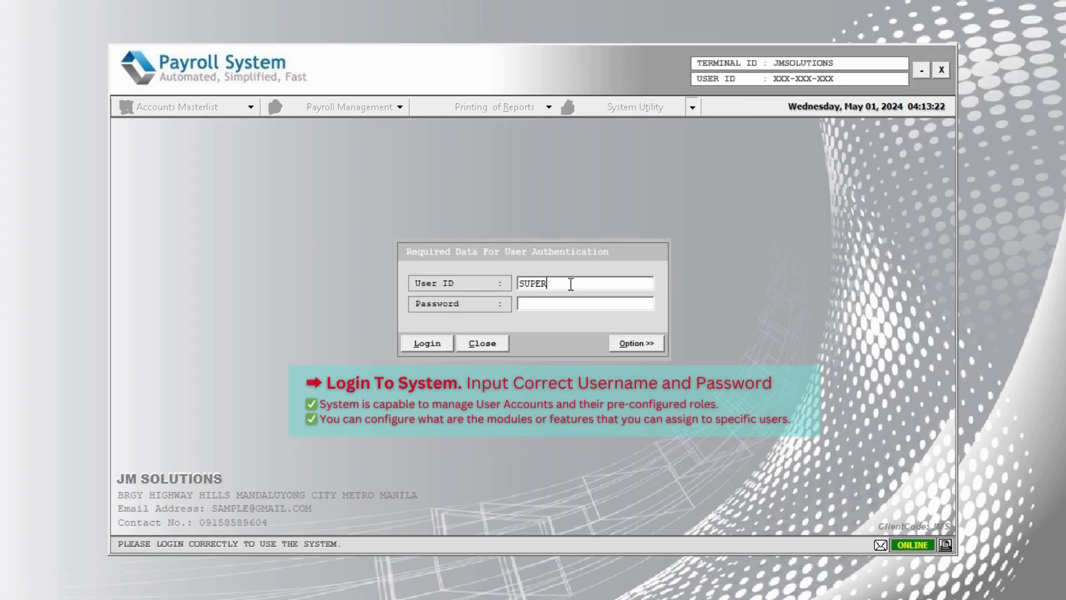
{"action": "left_click", "coordinate": [563, 303]}
{"action": "type", "text": "*******"}
{"action": "left_click", "coordinate": [443, 344]}
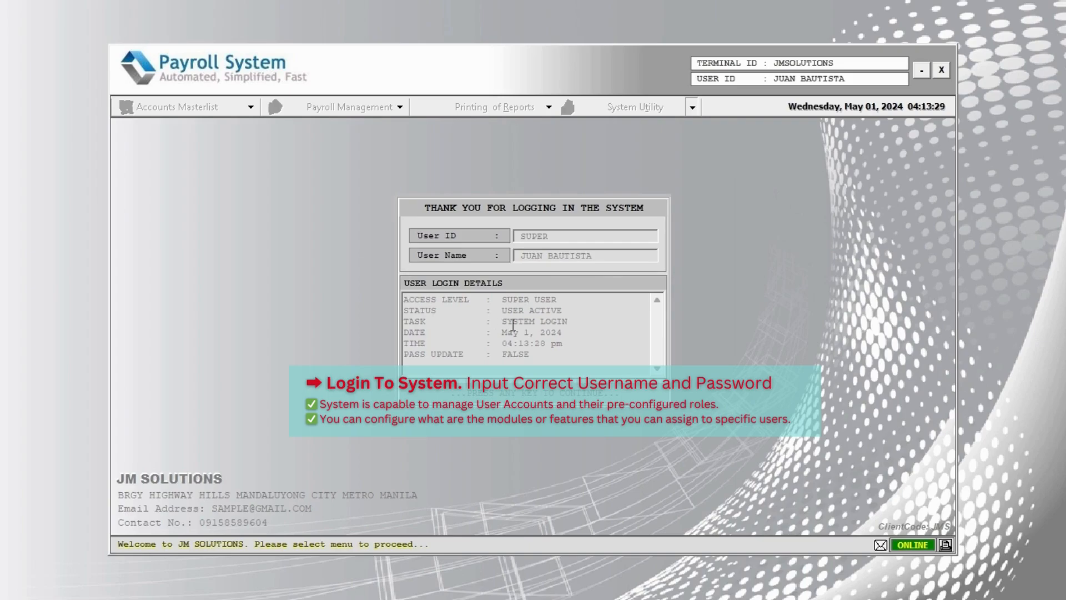
{"action": "left_click", "coordinate": [251, 108]}
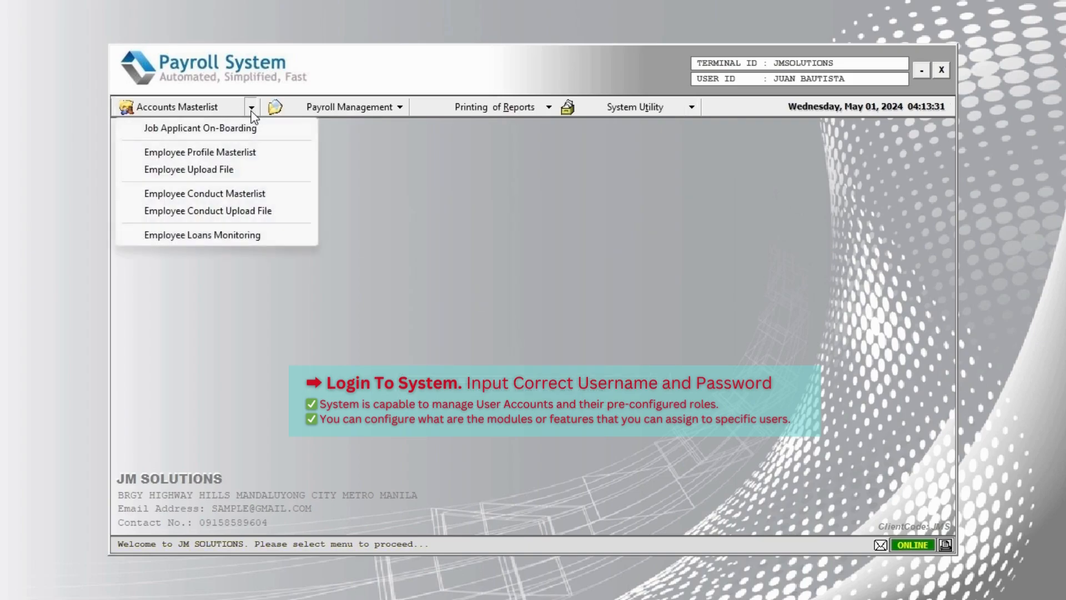
{"action": "left_click", "coordinate": [403, 107]}
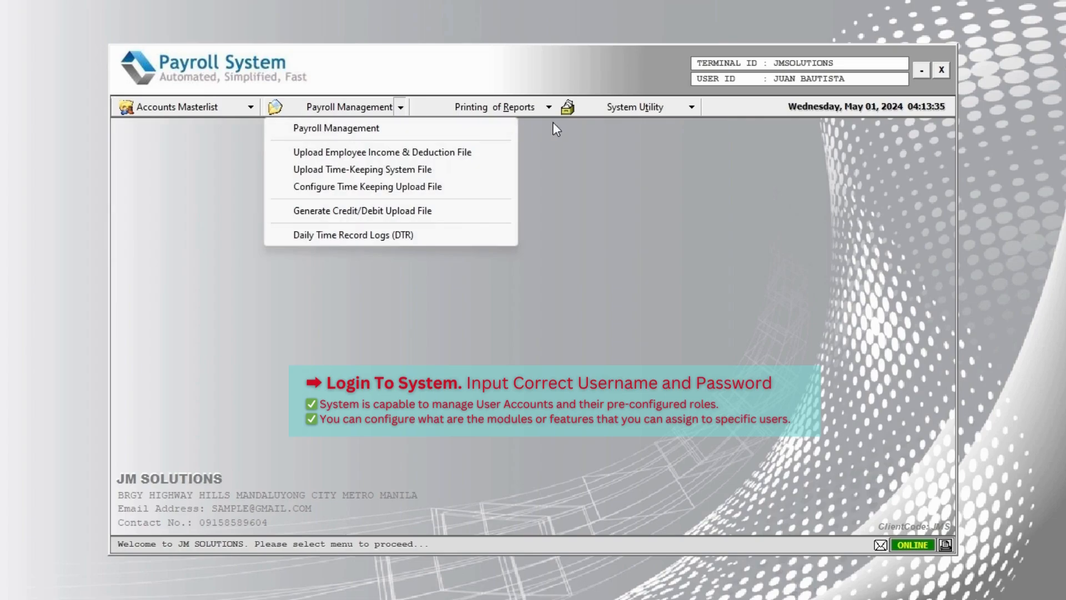
{"action": "left_click", "coordinate": [550, 107]}
{"action": "left_click", "coordinate": [550, 108]}
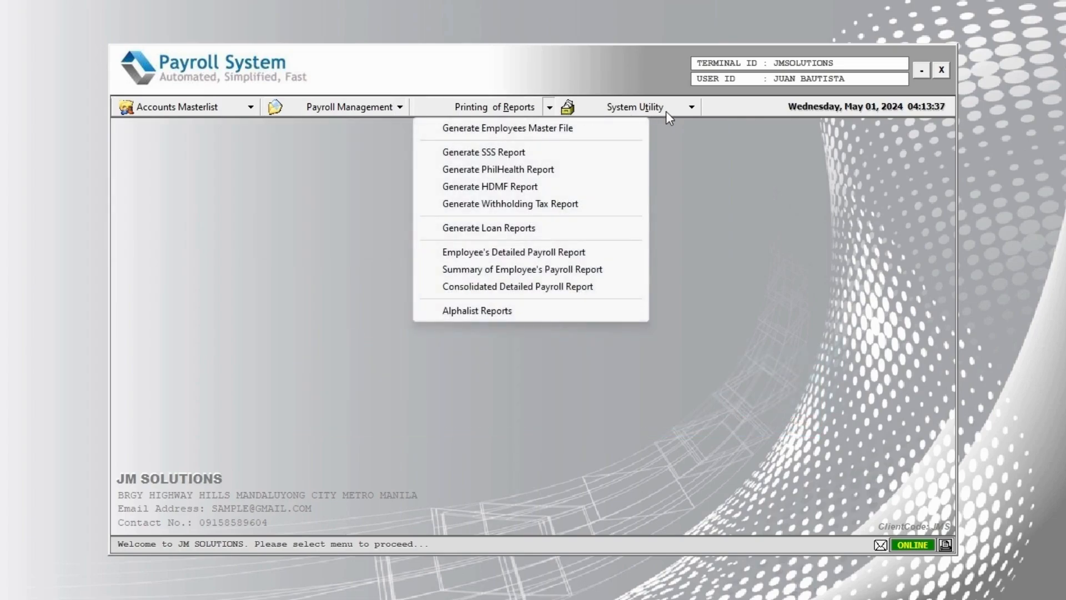
{"action": "left_click", "coordinate": [694, 107]}
{"action": "left_click", "coordinate": [694, 108]}
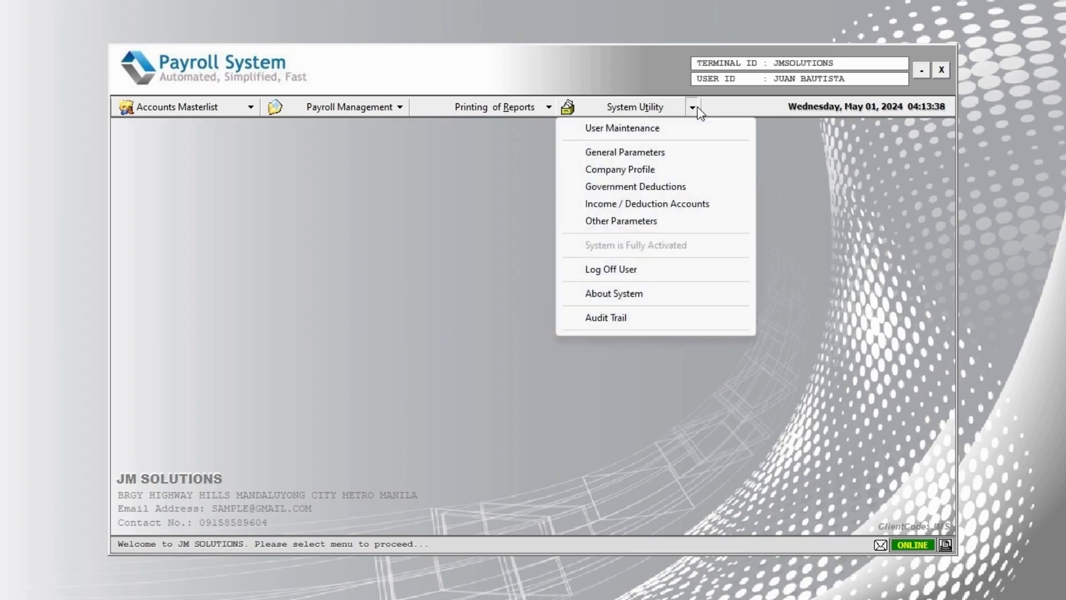
{"action": "left_click", "coordinate": [450, 196]}
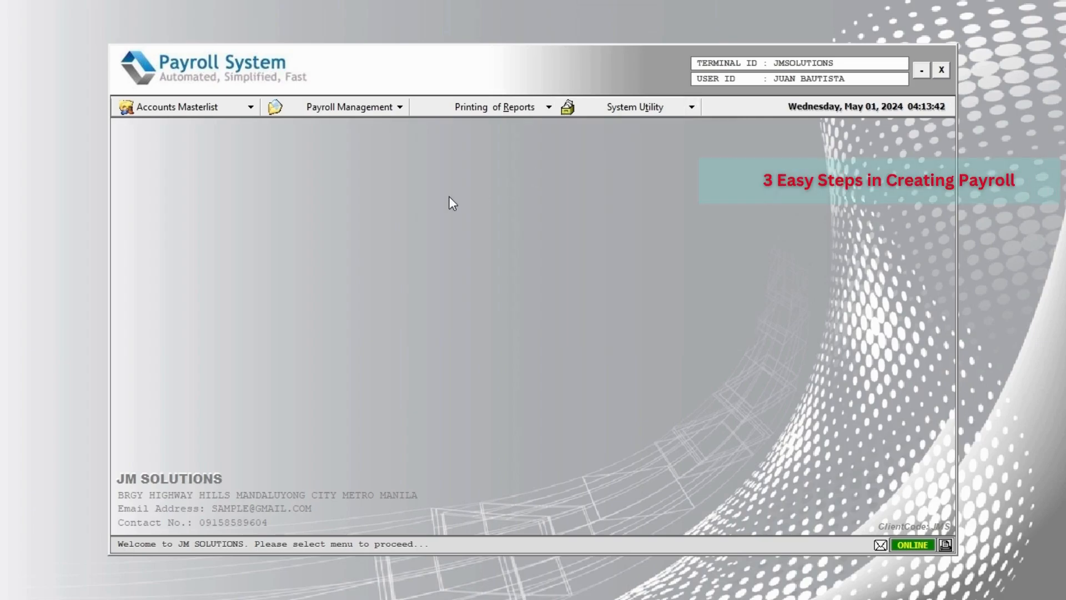
Open the payroll batch management list and go through the existing 2024 batches.
{"action": "left_click", "coordinate": [400, 109]}
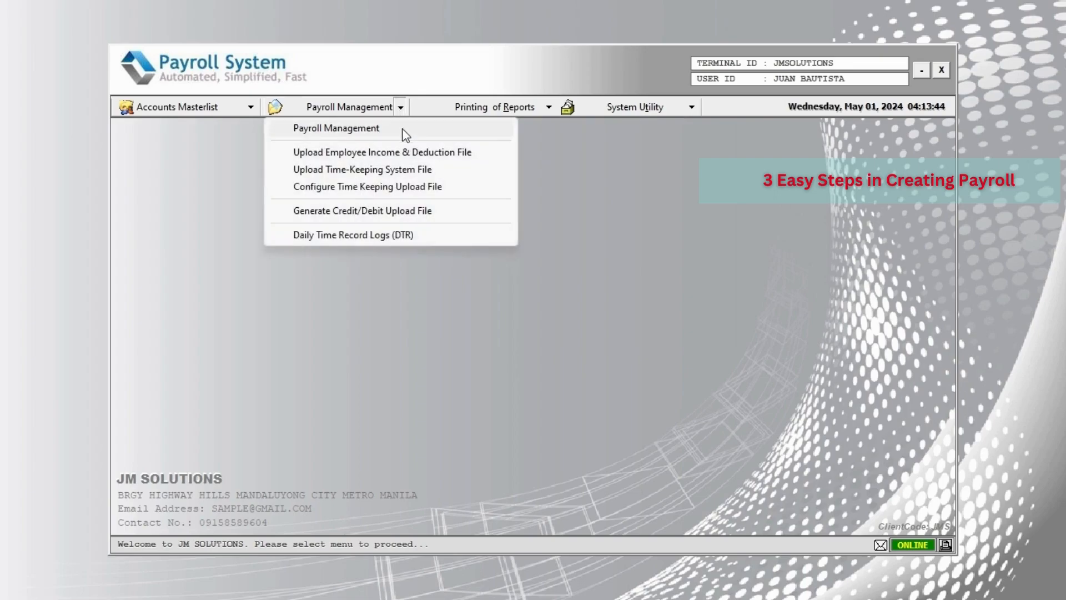
{"action": "left_click", "coordinate": [402, 128]}
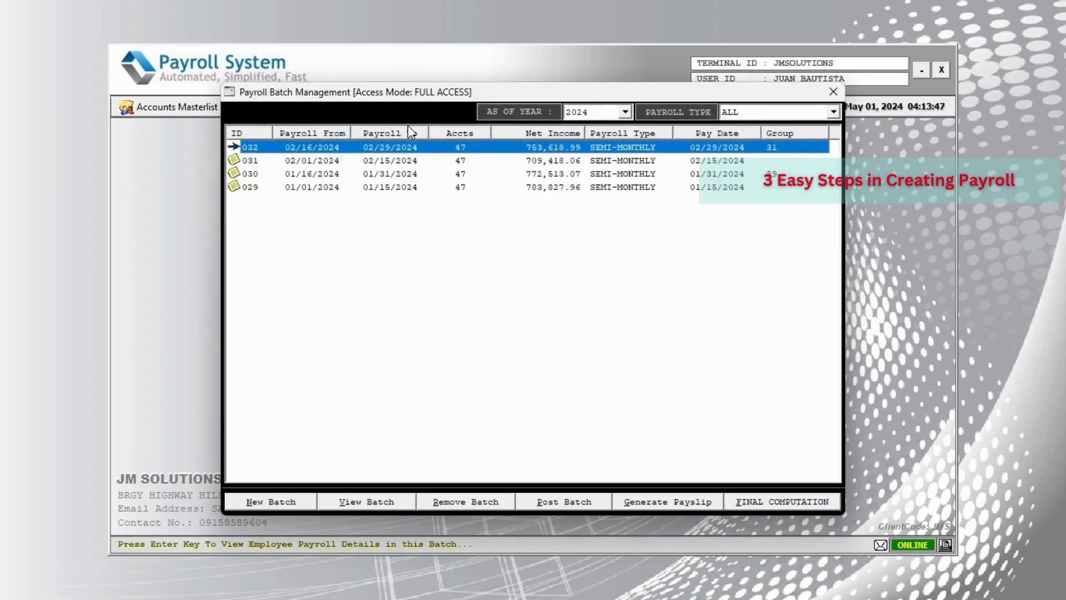
{"action": "left_click", "coordinate": [431, 188]}
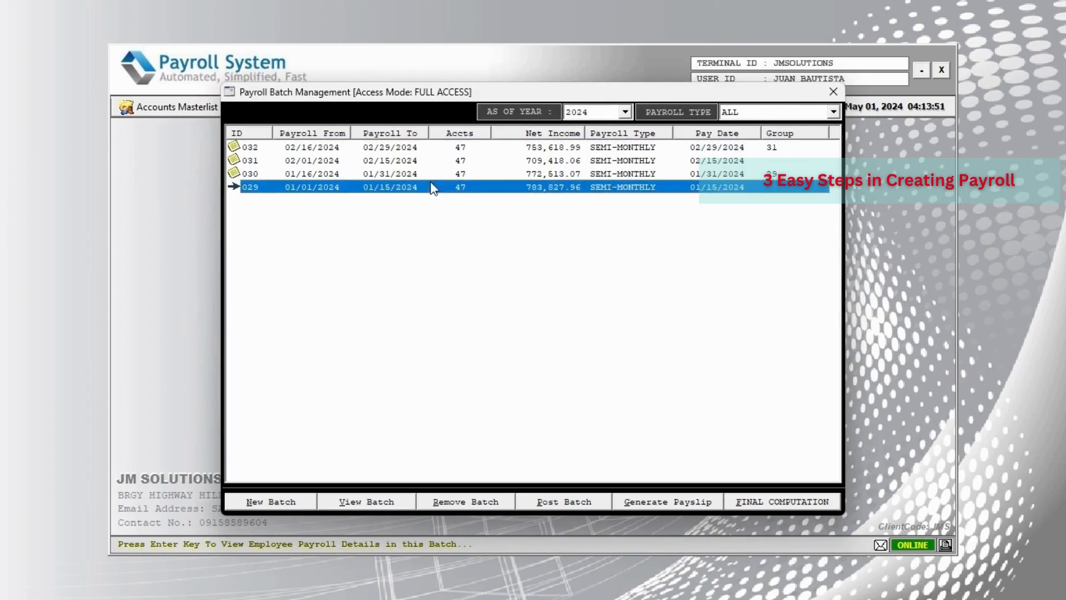
{"action": "left_click", "coordinate": [393, 174]}
{"action": "left_click", "coordinate": [387, 161]}
{"action": "left_click", "coordinate": [388, 148]}
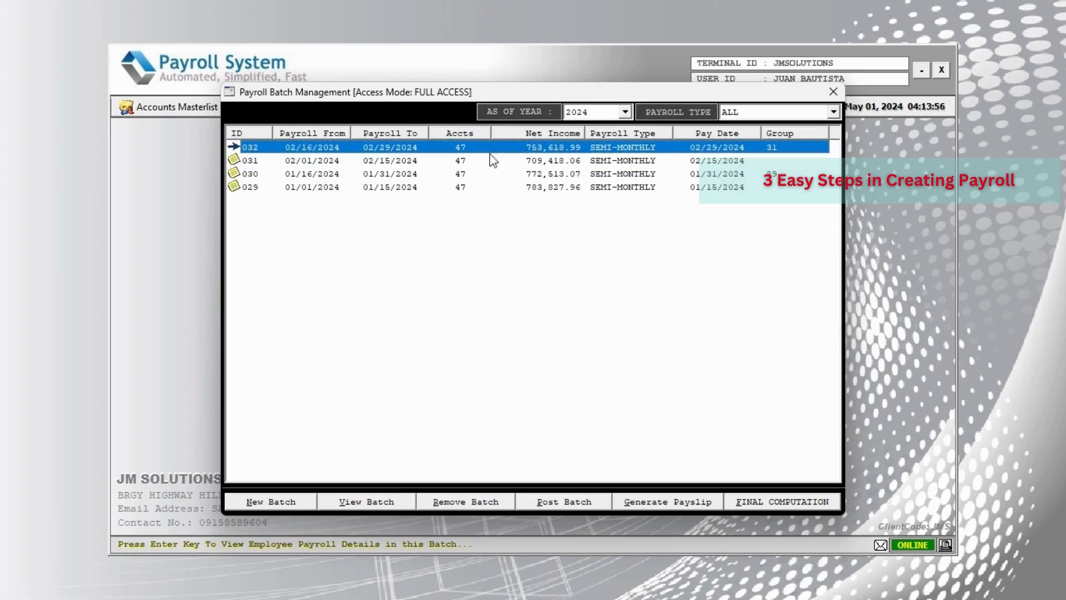
{"action": "left_click", "coordinate": [431, 188]}
{"action": "left_click", "coordinate": [409, 174]}
{"action": "left_click", "coordinate": [408, 160]}
{"action": "left_click", "coordinate": [407, 147]}
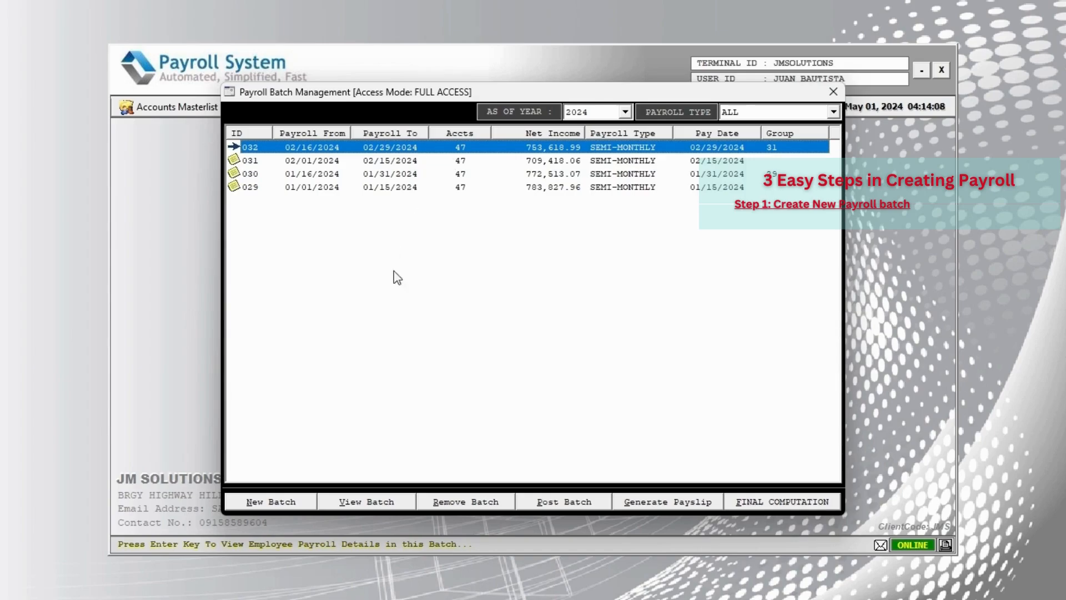
Start a new payroll batch and set its frequency to Semi Monthly.
{"action": "left_click", "coordinate": [308, 500]}
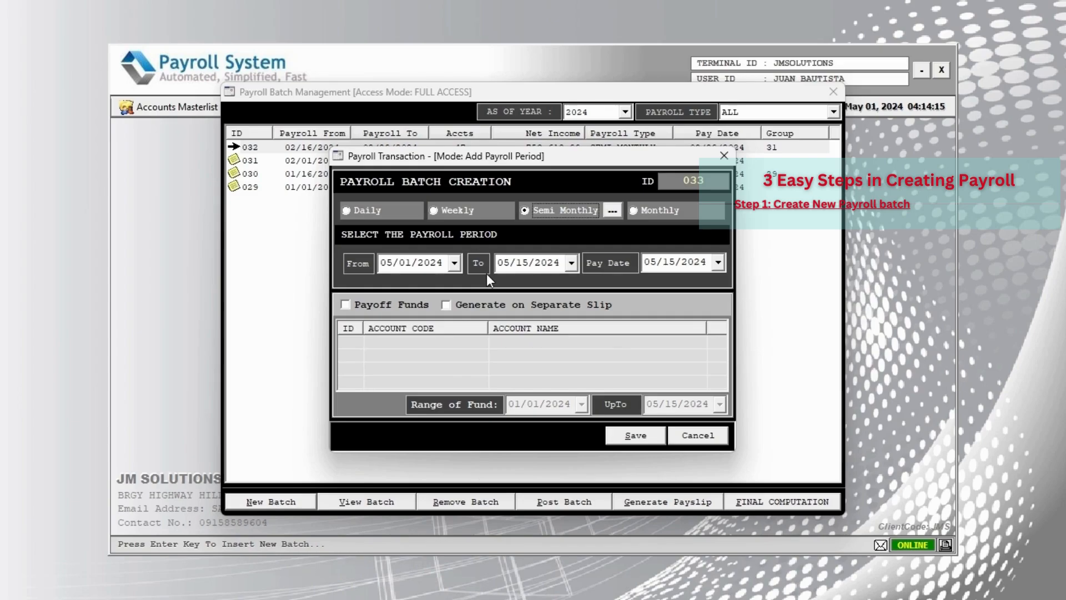
{"action": "left_click", "coordinate": [365, 212]}
{"action": "left_click", "coordinate": [458, 209]}
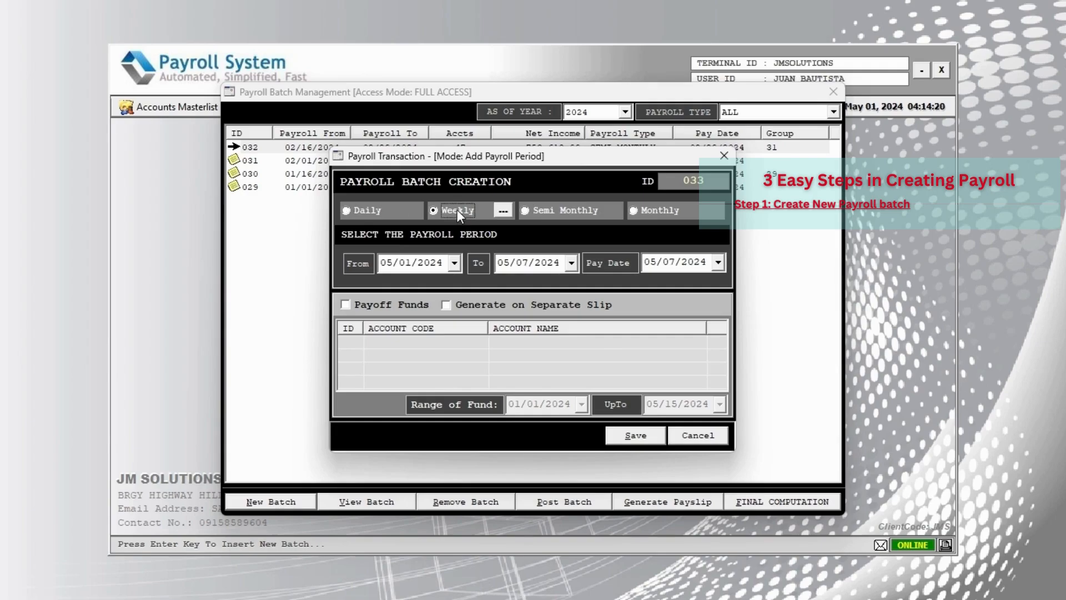
{"action": "left_click", "coordinate": [565, 208]}
{"action": "left_click", "coordinate": [658, 209]}
{"action": "left_click", "coordinate": [568, 211]}
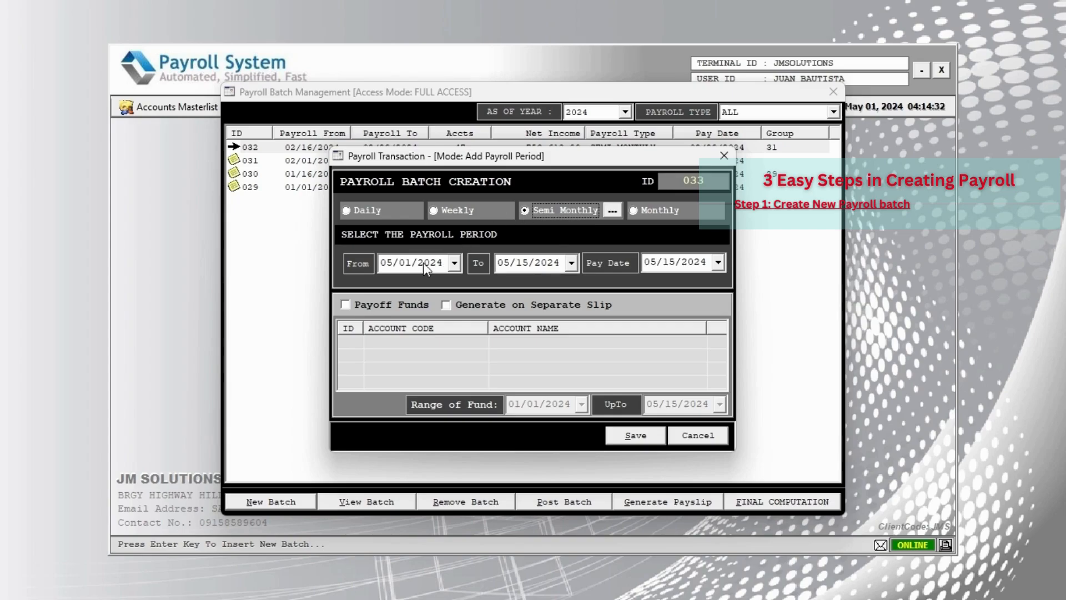
Set the payroll period to 03/01/2024 through 03/15/2024 with pay date 03/20/2024, and save the batch.
{"action": "left_click", "coordinate": [389, 263]}
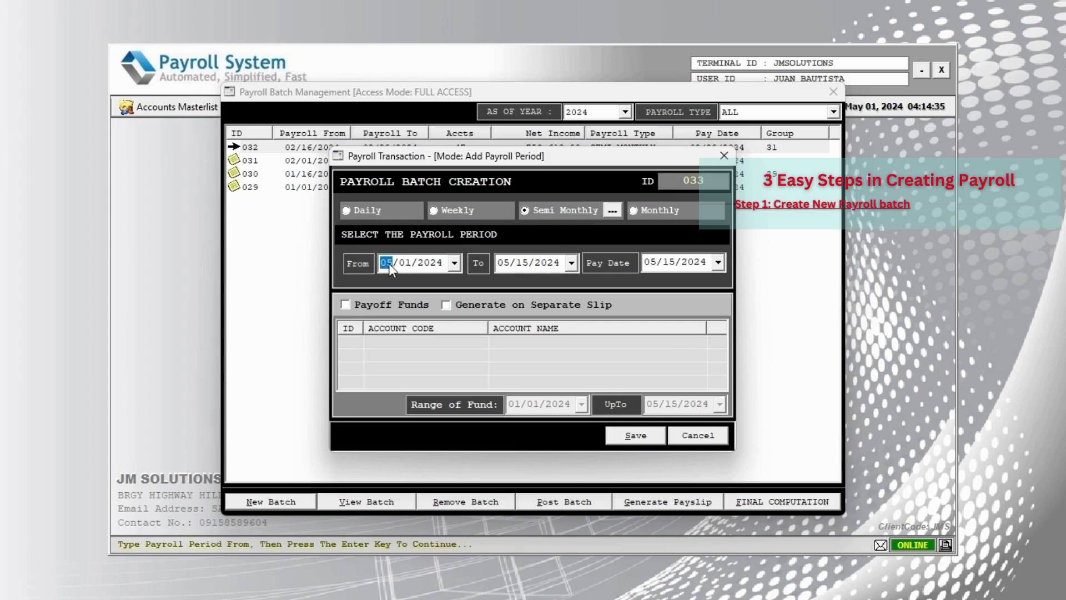
{"action": "left_click", "coordinate": [522, 264]}
{"action": "left_click", "coordinate": [545, 265]}
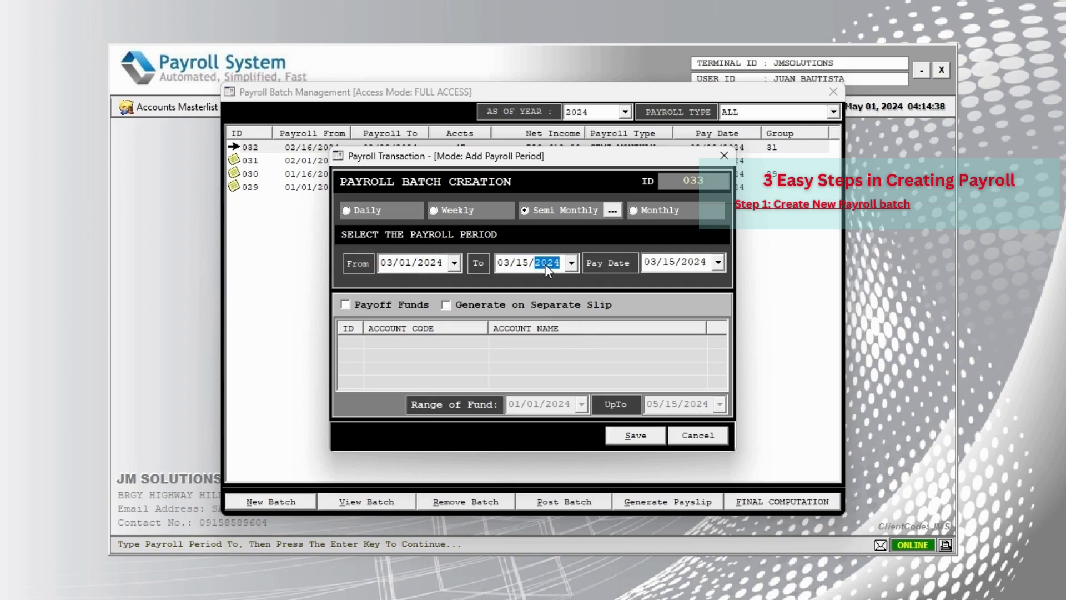
{"action": "left_click", "coordinate": [670, 265]}
{"action": "type", "text": "02"}
{"action": "left_click", "coordinate": [659, 439]}
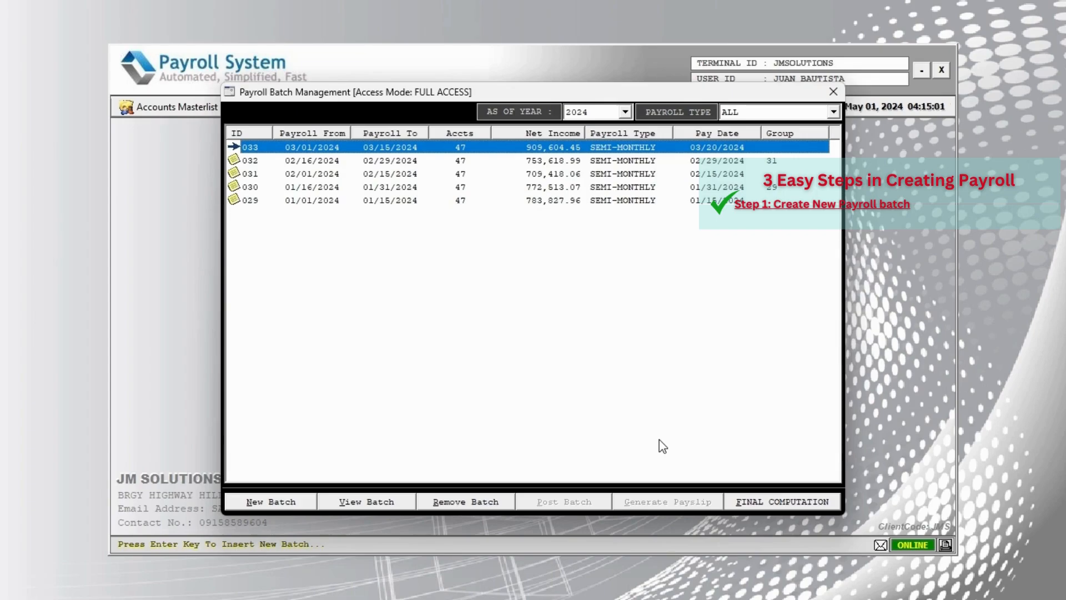
Open the employee payroll list of the 03/01/2024 to 03/15/2024 batch.
{"action": "left_click", "coordinate": [347, 165]}
{"action": "key", "text": "Up"}
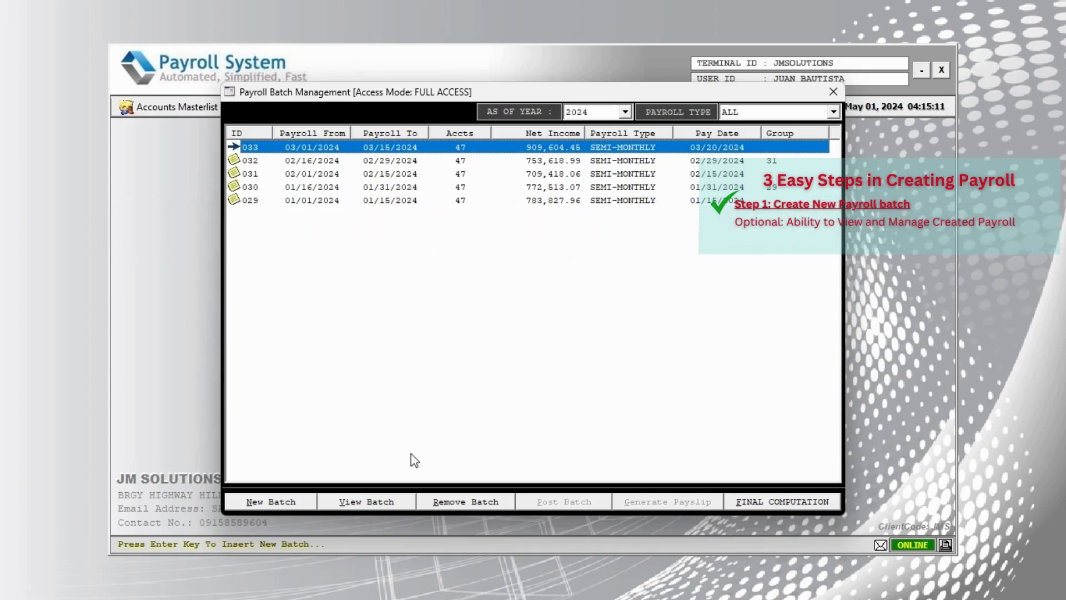
{"action": "left_click", "coordinate": [408, 502]}
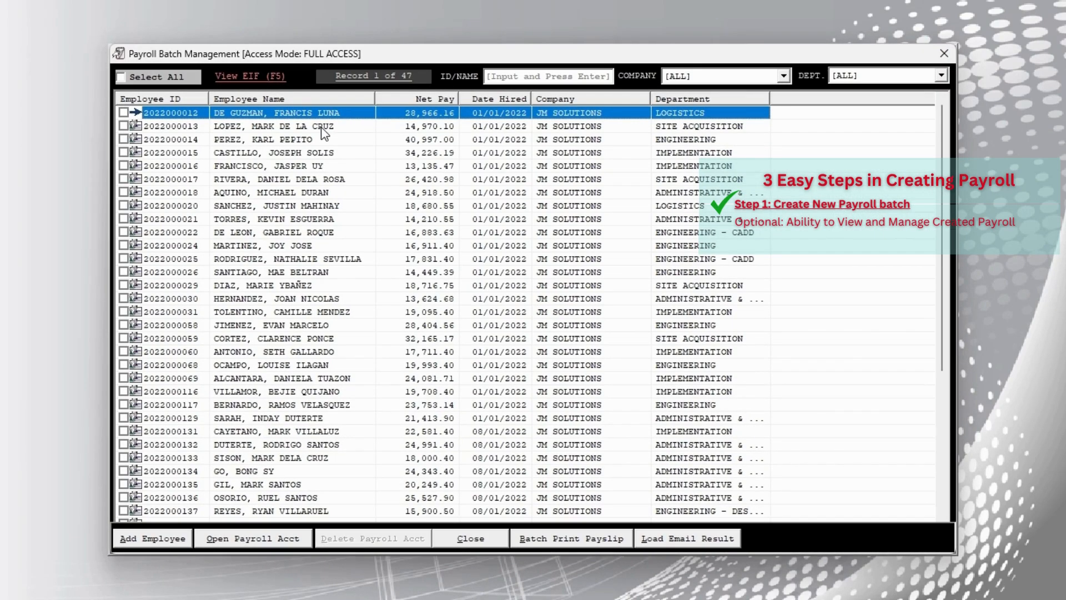
Browse the batch's employee list and open the payroll account of the 24th employee record.
{"action": "key", "text": "Down"}
{"action": "key", "text": "Down"}
{"action": "key", "text": "Down"}
{"action": "key", "text": "Down"}
{"action": "key", "text": "Down"}
{"action": "key", "text": "Down"}
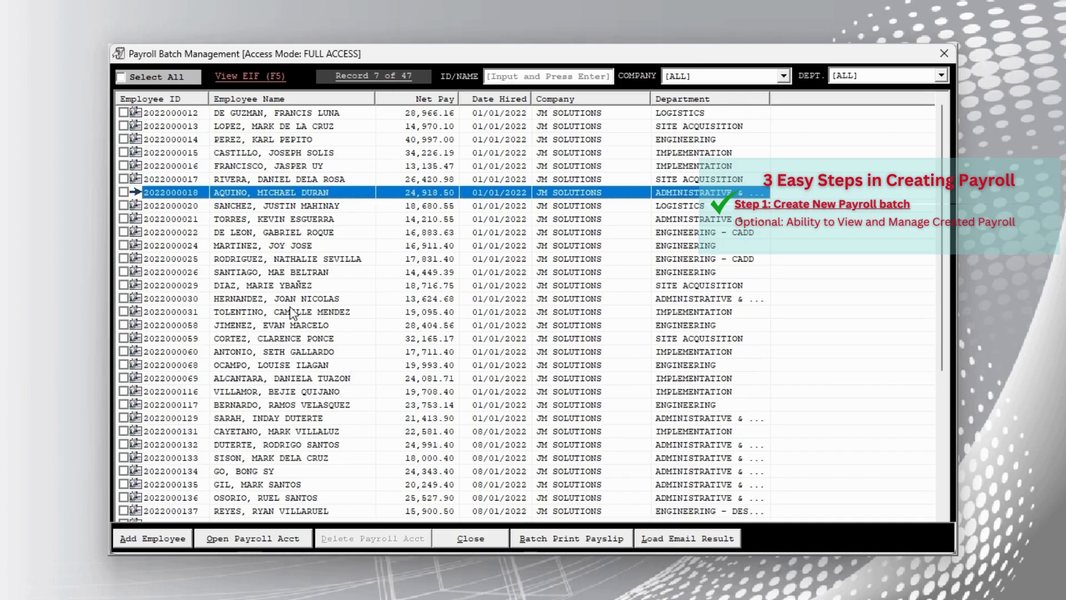
{"action": "left_click", "coordinate": [300, 403]}
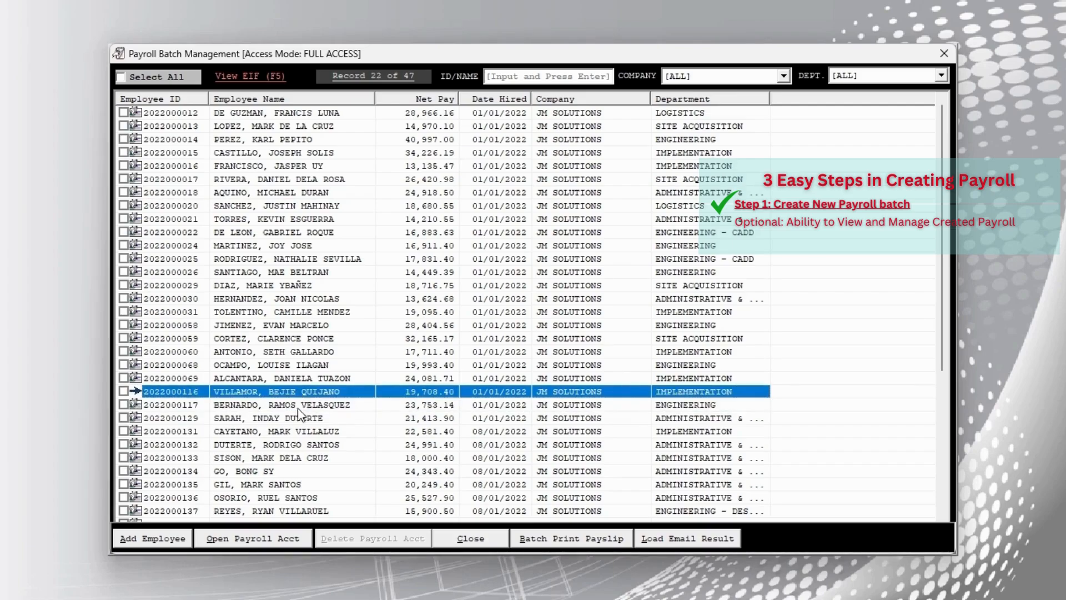
{"action": "left_click", "coordinate": [305, 419]}
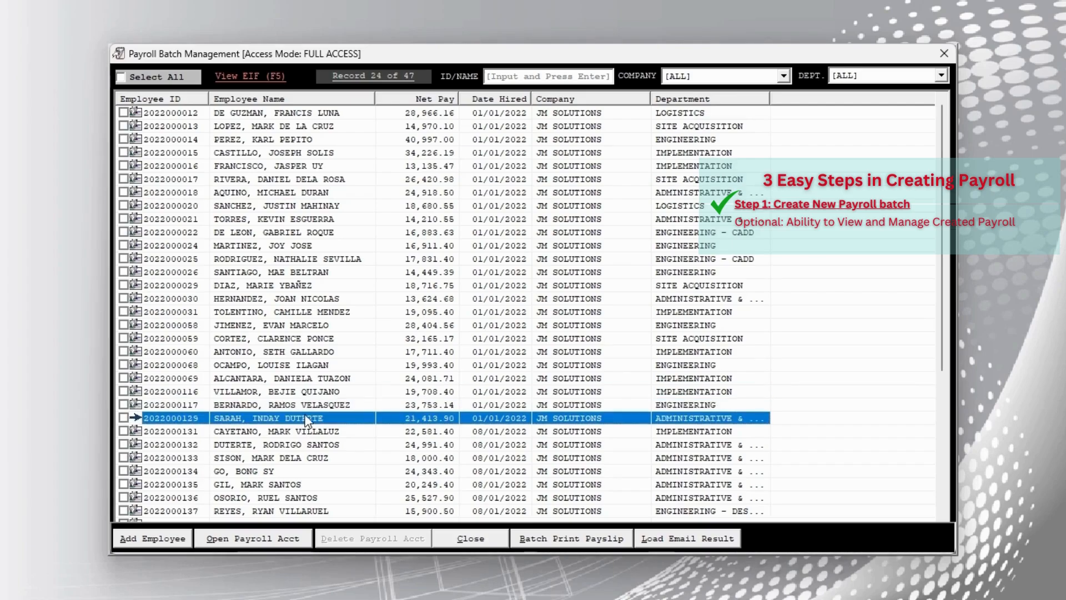
{"action": "left_click", "coordinate": [308, 540]}
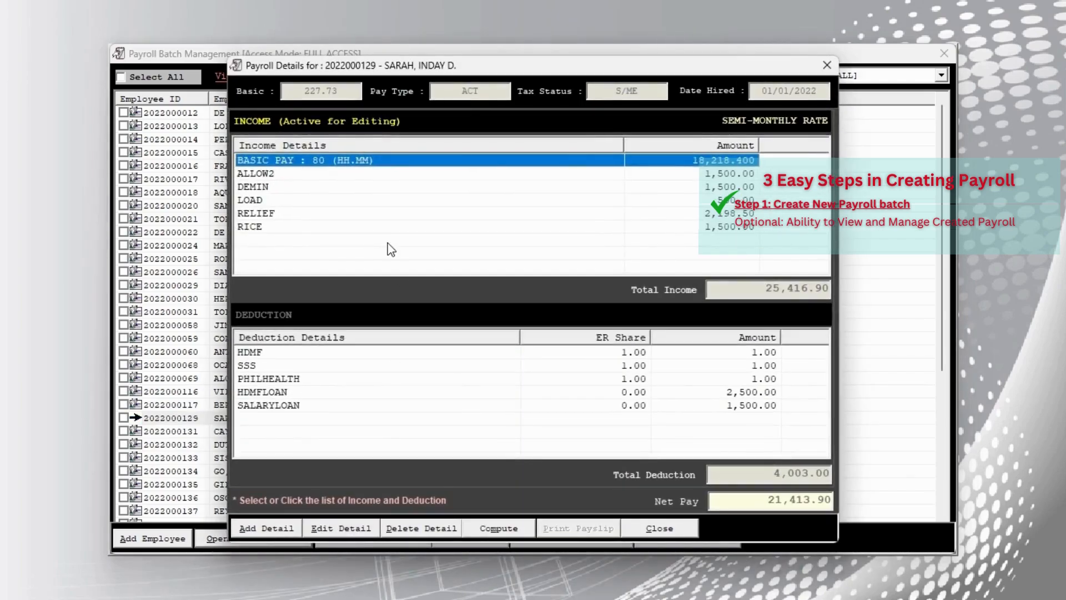
Review the income items and deductions in the employee's payroll details.
{"action": "left_click", "coordinate": [326, 174]}
{"action": "left_click", "coordinate": [326, 187]}
{"action": "left_click", "coordinate": [328, 201]}
{"action": "left_click", "coordinate": [329, 215]}
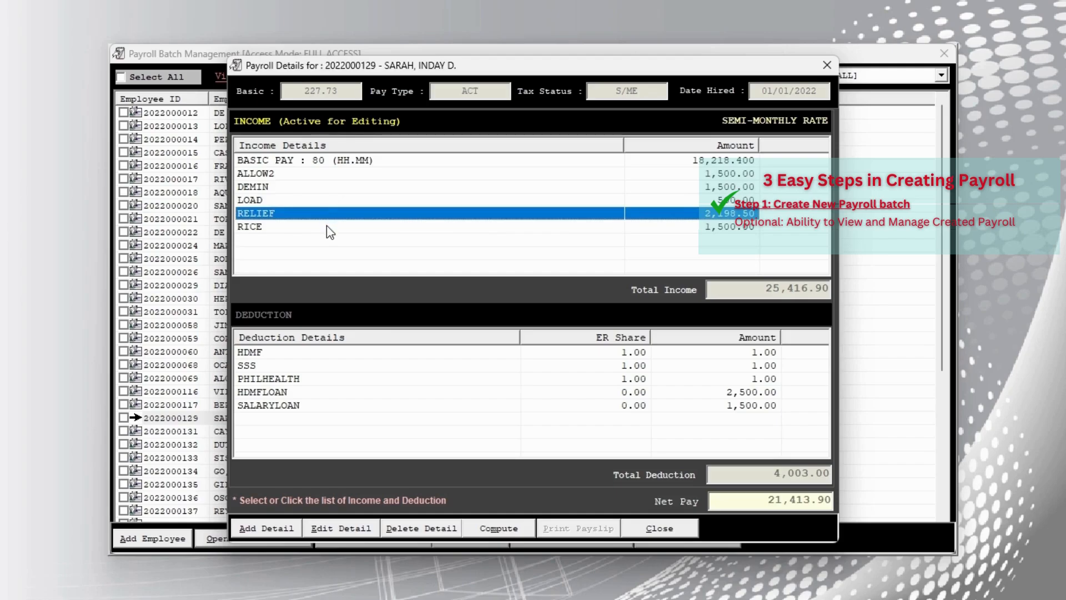
{"action": "left_click", "coordinate": [327, 226]}
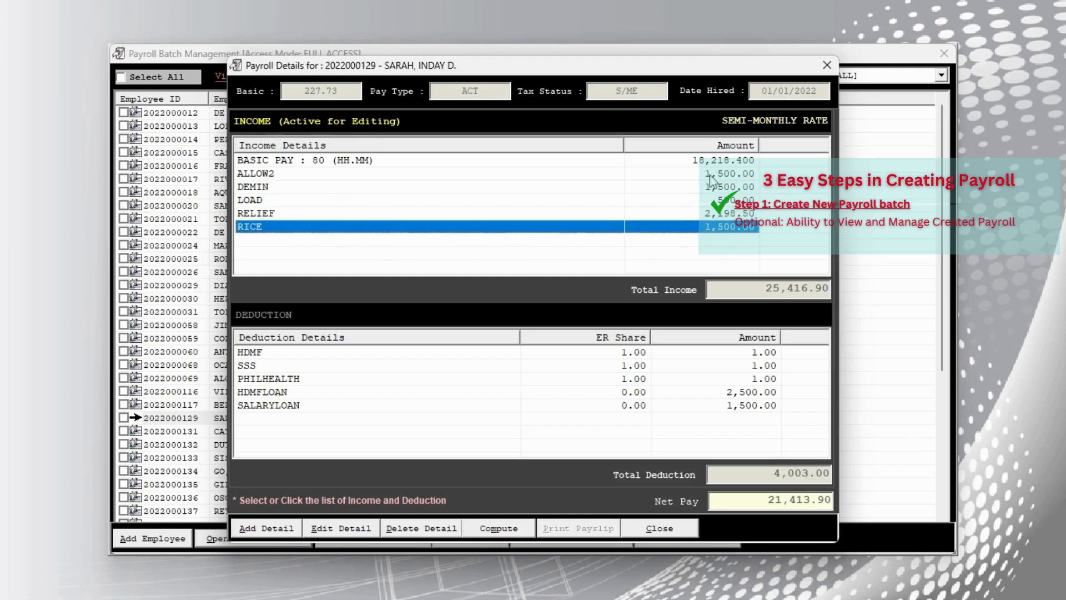
{"action": "left_click", "coordinate": [399, 353]}
{"action": "left_click", "coordinate": [407, 365]}
{"action": "left_click", "coordinate": [453, 383]}
{"action": "left_click", "coordinate": [487, 398]}
{"action": "left_click", "coordinate": [541, 410]}
{"action": "left_click", "coordinate": [528, 352]}
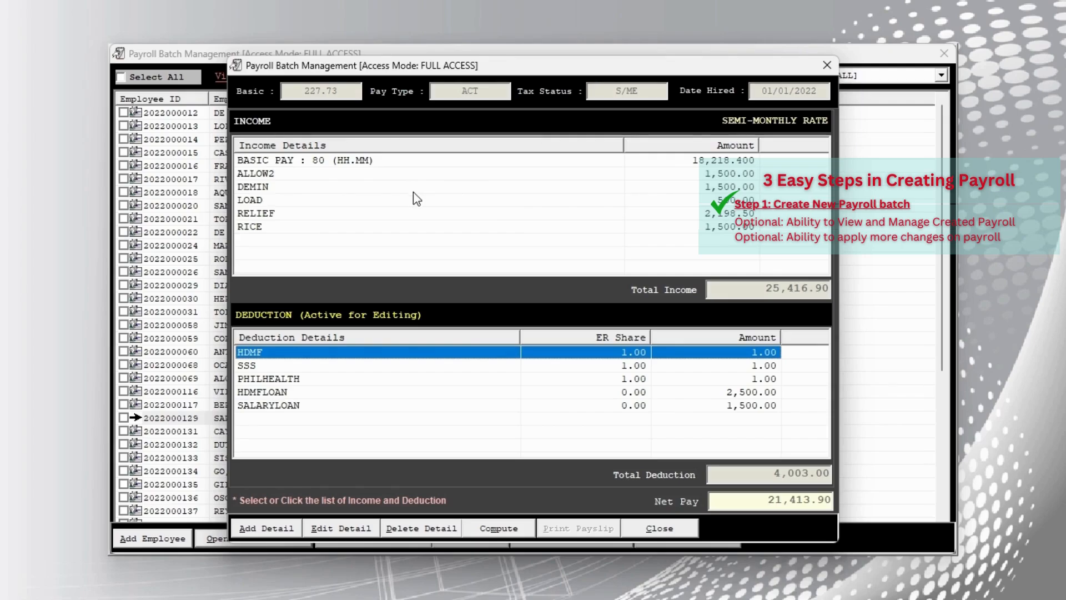
Set the employee share of the RELIEF income item to 2500 and save the record.
{"action": "left_click", "coordinate": [341, 214]}
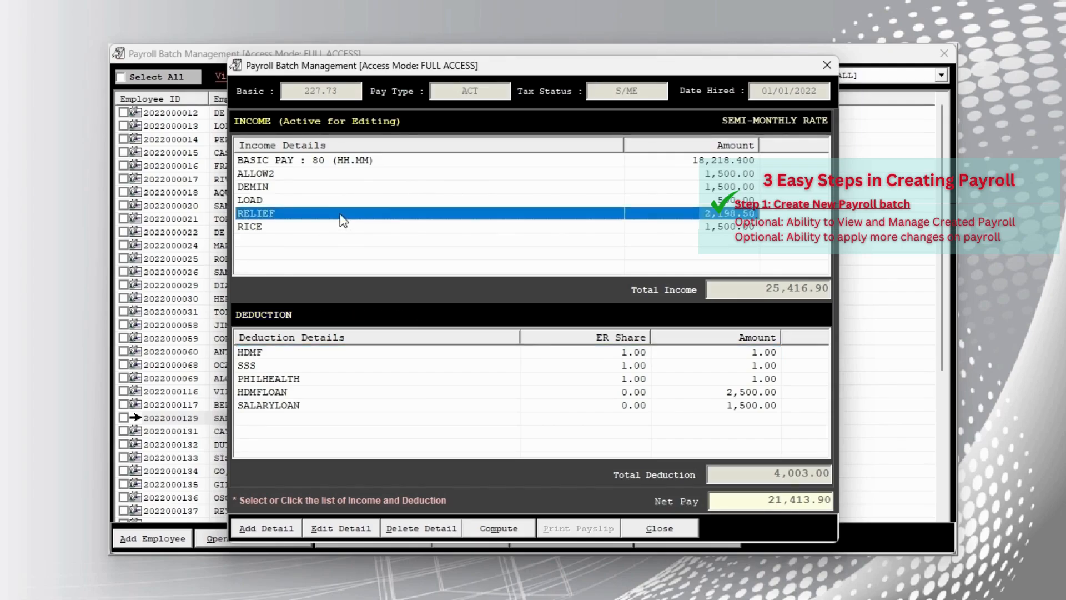
{"action": "left_click", "coordinate": [356, 528]}
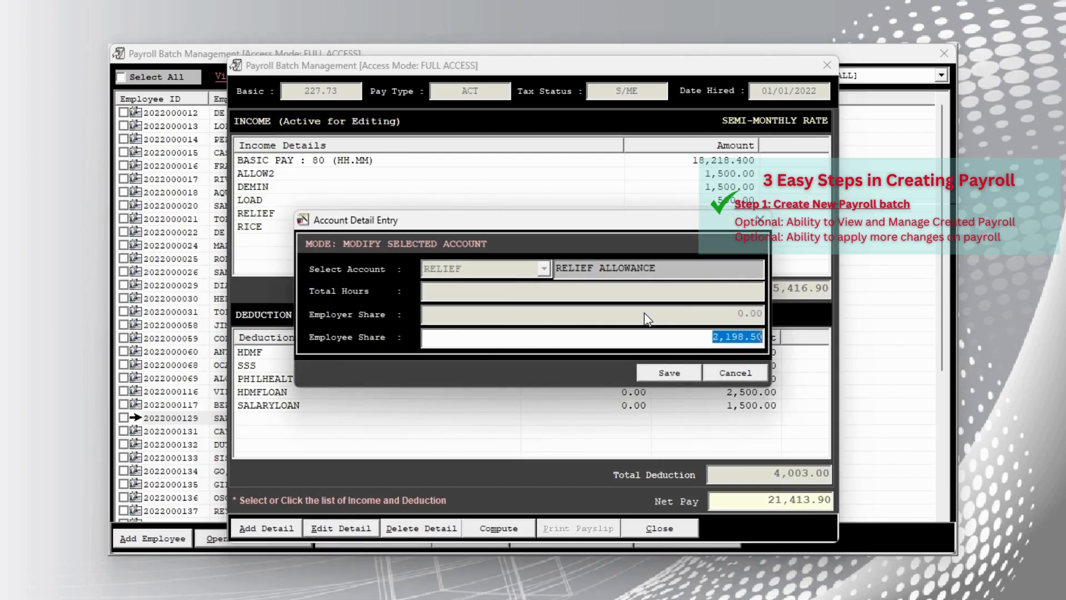
{"action": "type", "text": "2500"}
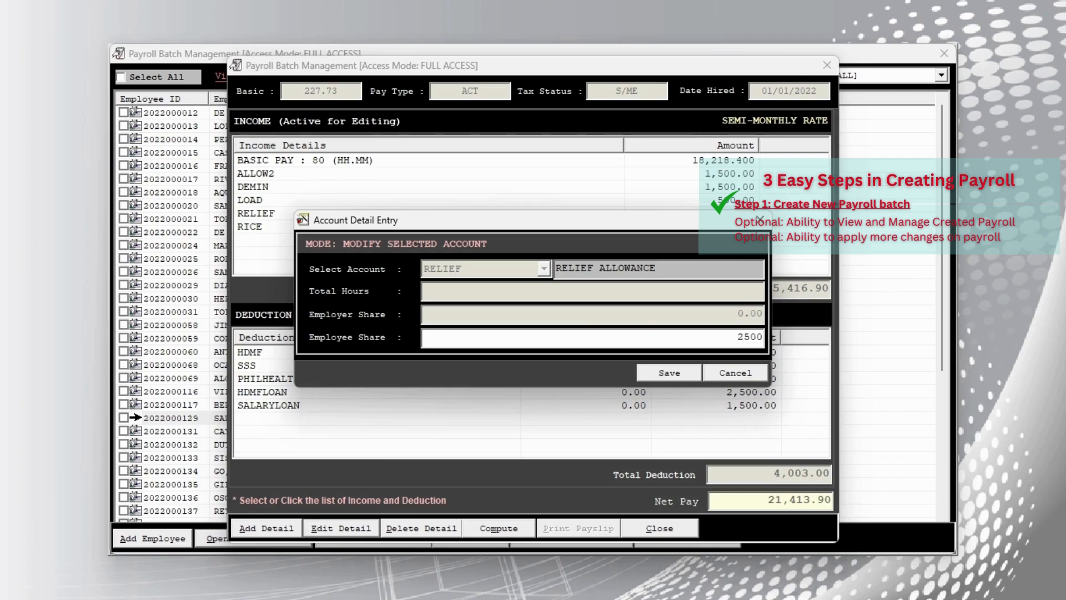
{"action": "left_click", "coordinate": [670, 373]}
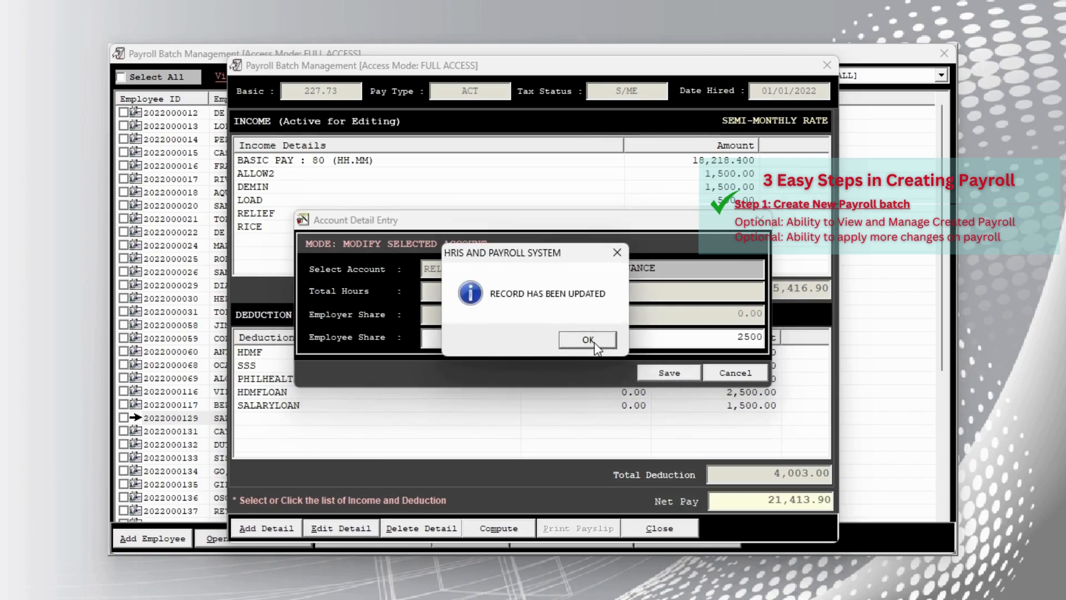
{"action": "left_click", "coordinate": [595, 342]}
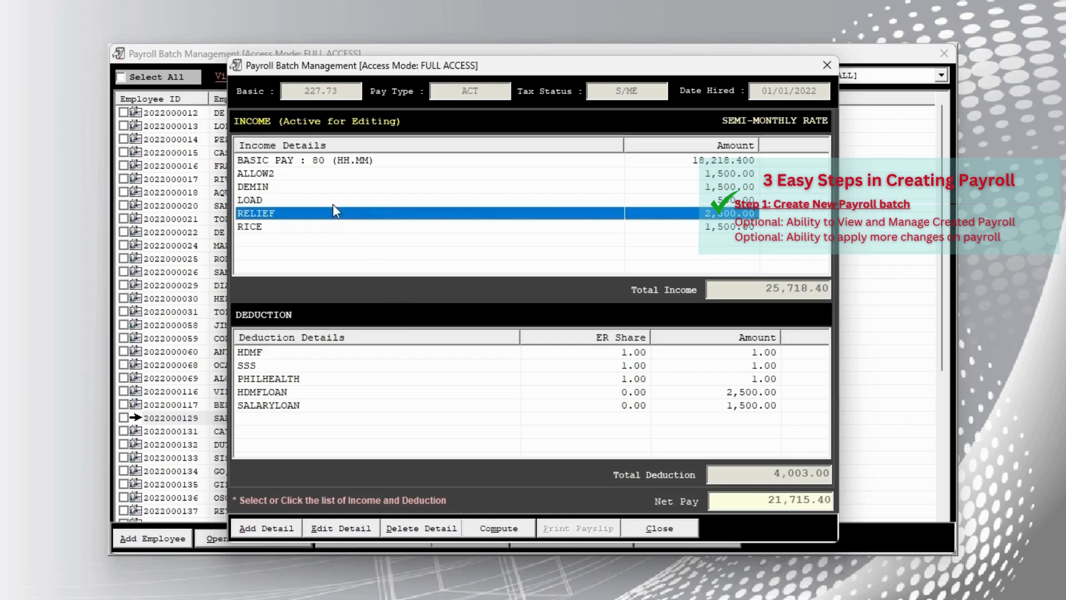
Add a TRAVEL income account with an employee share of 2000 to the employee's payroll details and save it.
{"action": "left_click", "coordinate": [278, 528]}
{"action": "left_click", "coordinate": [490, 269]}
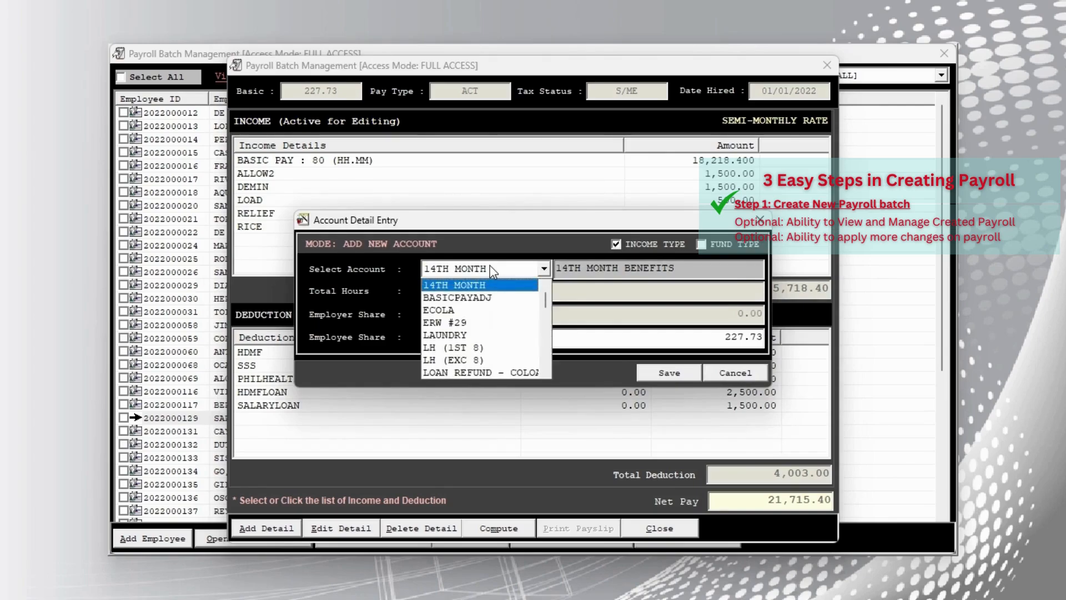
{"action": "scroll", "coordinate": [494, 301], "scroll_direction": "down", "scroll_amount": 3}
{"action": "scroll", "coordinate": [496, 309], "scroll_direction": "up", "scroll_amount": 3}
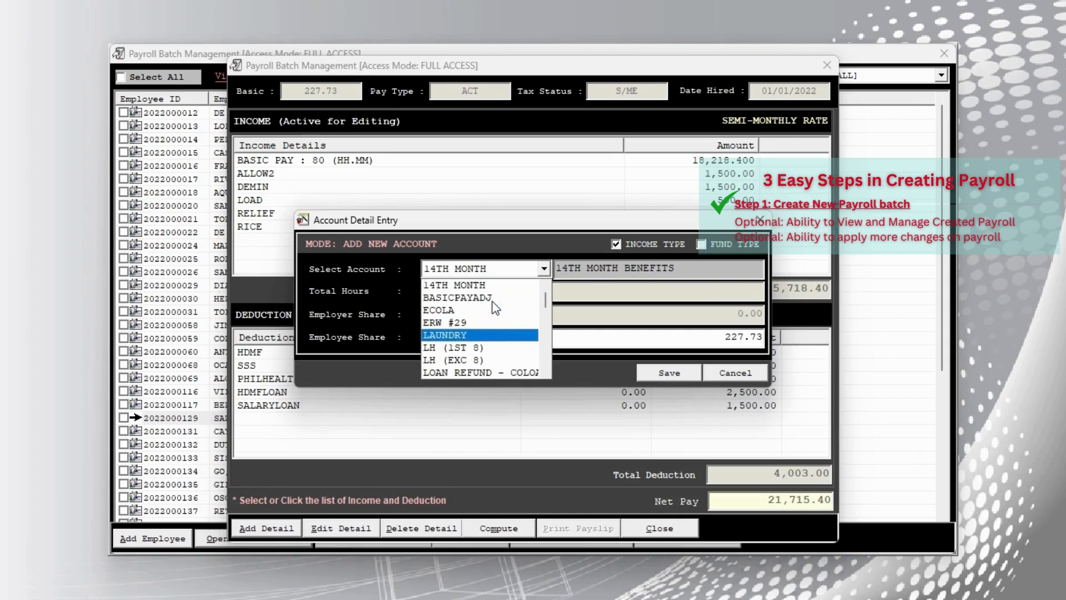
{"action": "left_click_drag", "start_coordinate": [546, 303], "coordinate": [544, 379]}
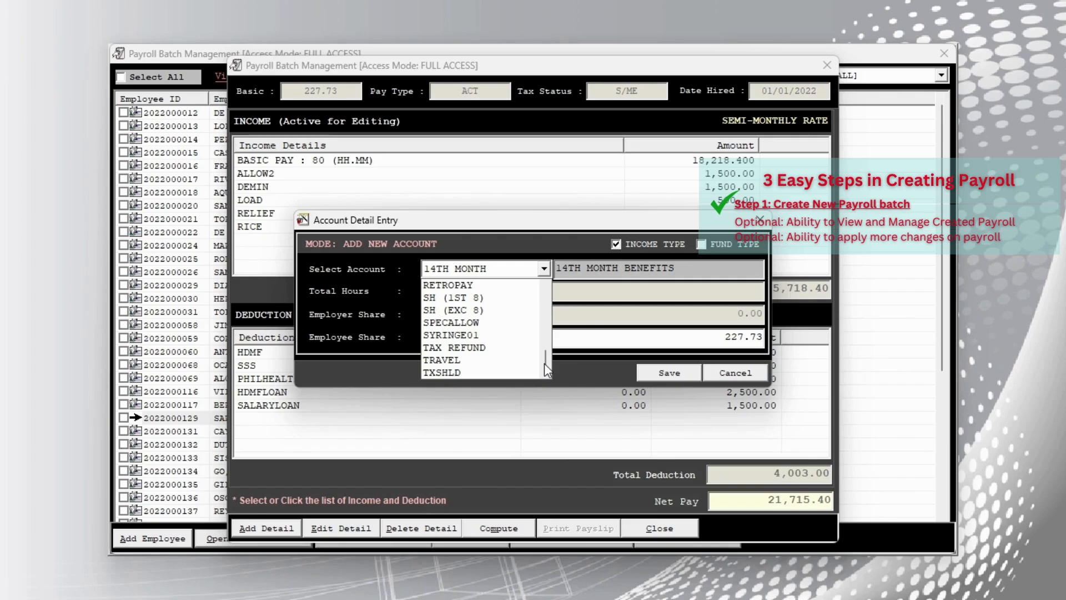
{"action": "left_click", "coordinate": [479, 361]}
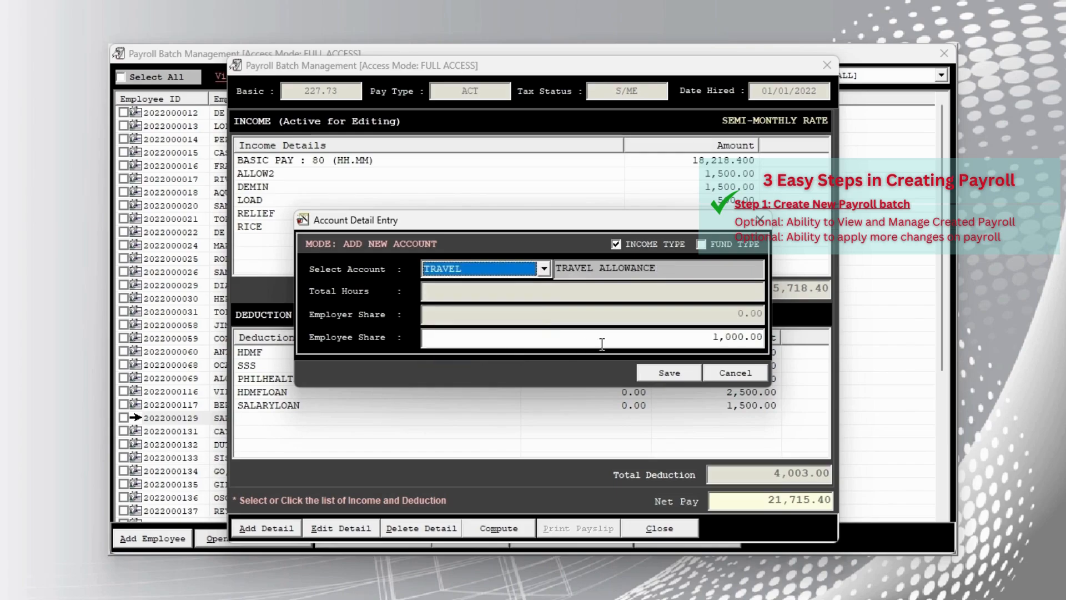
{"action": "key", "text": "Tab"}
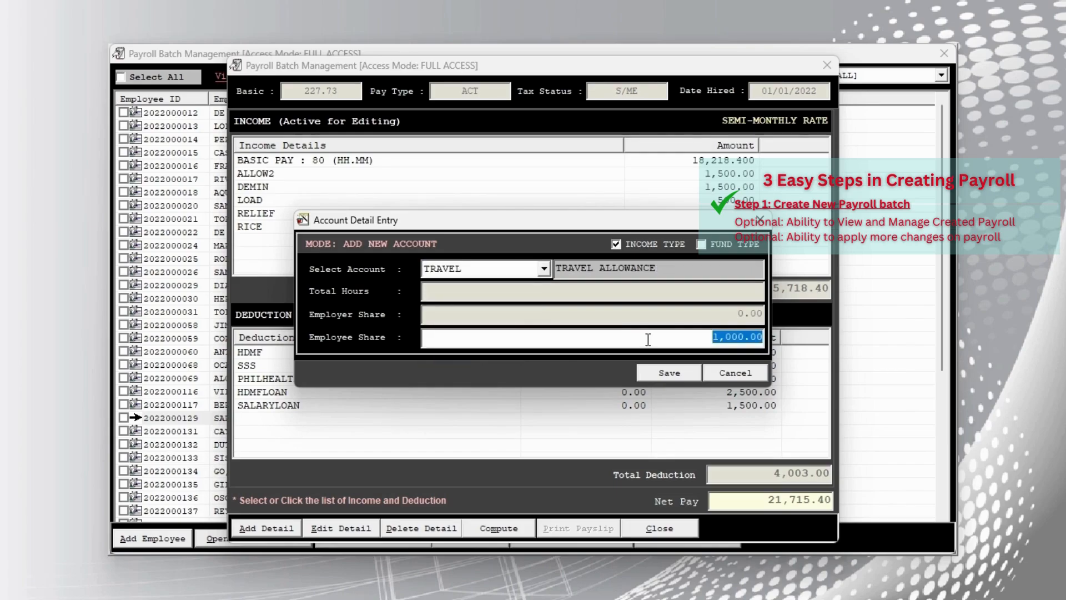
{"action": "type", "text": "2000"}
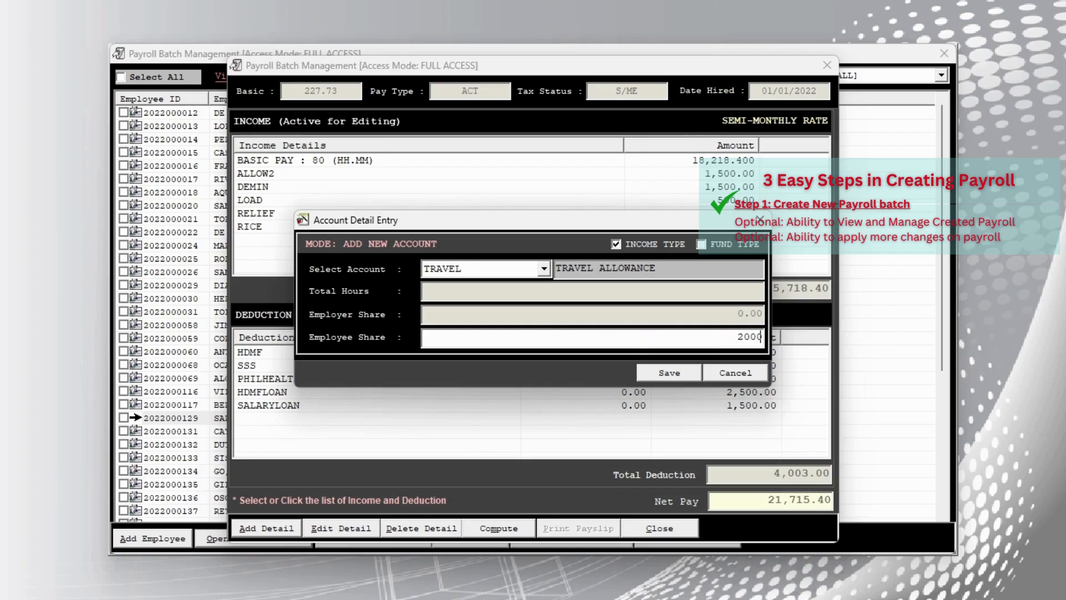
{"action": "left_click", "coordinate": [671, 373]}
{"action": "left_click", "coordinate": [590, 341]}
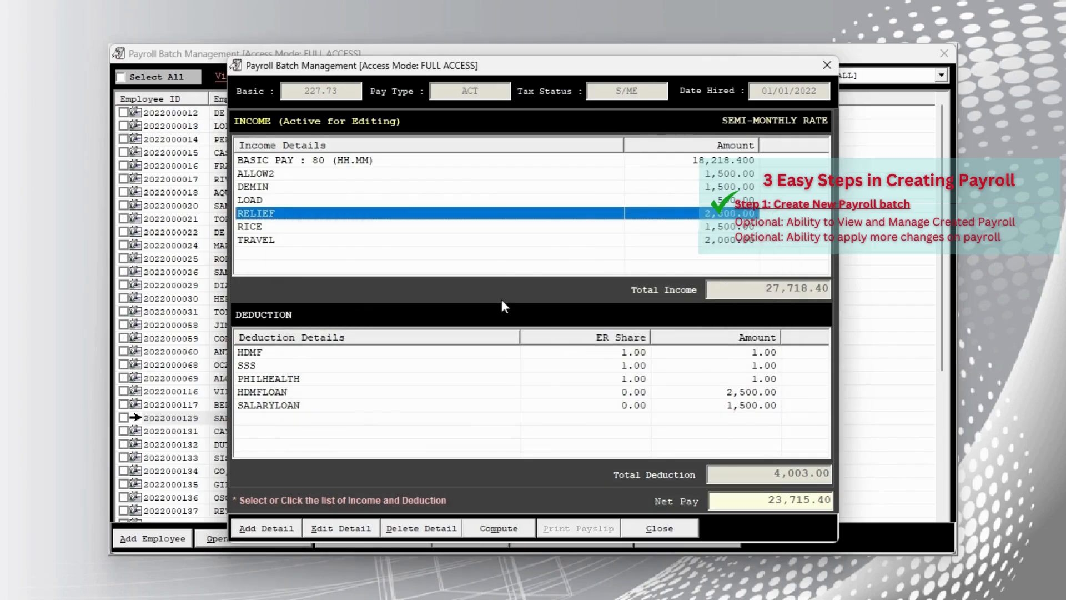
{"action": "left_click", "coordinate": [375, 241]}
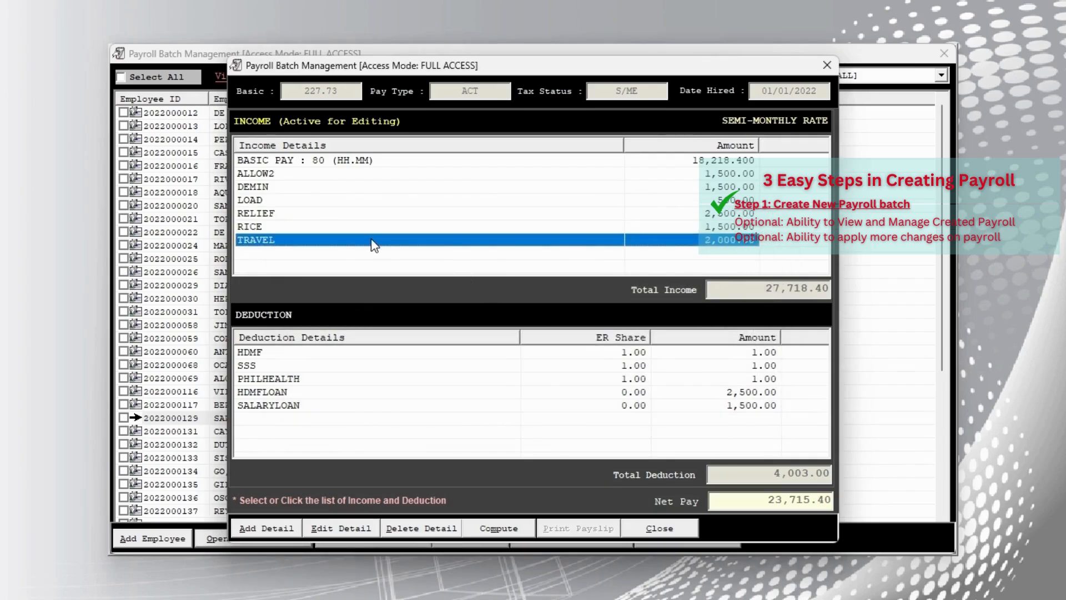
{"action": "left_click", "coordinate": [373, 230]}
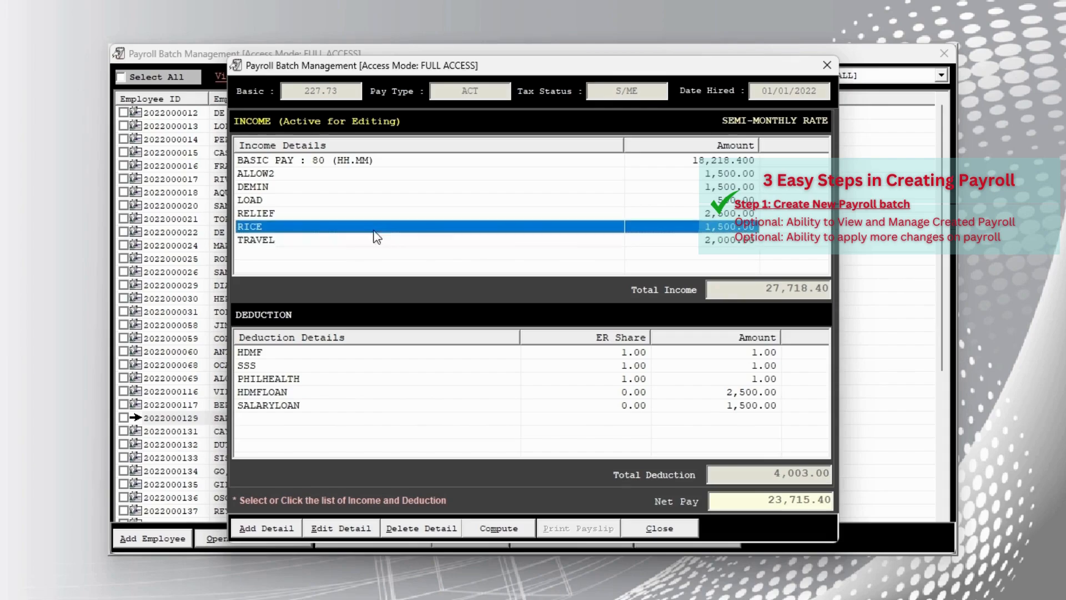
Add an OTHADJ deduction account with an employee share of 500 to the employee's payroll details and save it.
{"action": "left_click", "coordinate": [387, 383]}
{"action": "left_click", "coordinate": [389, 393]}
{"action": "left_click", "coordinate": [384, 408]}
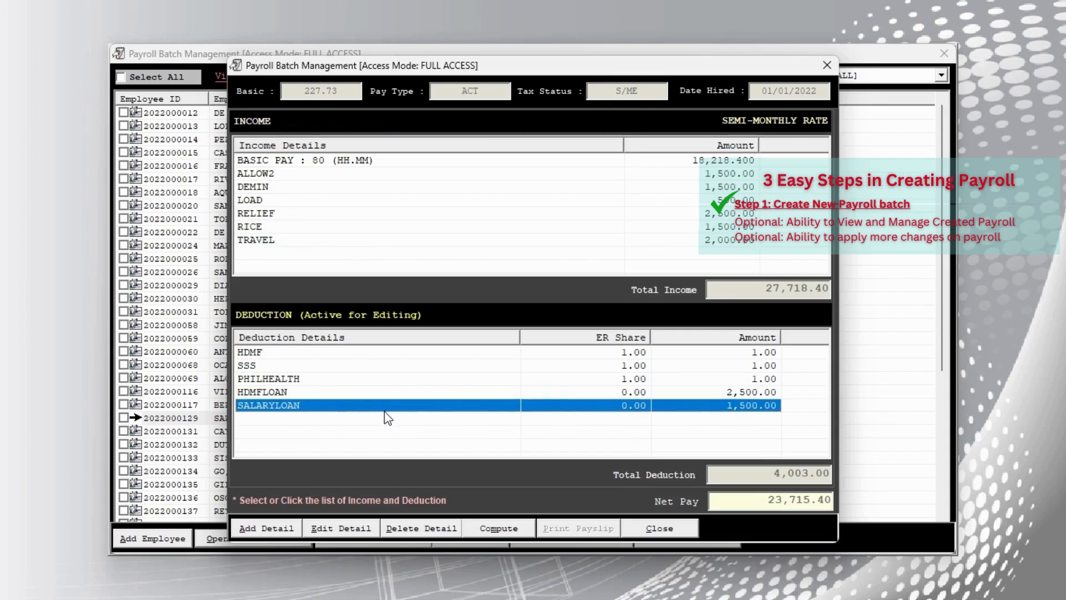
{"action": "left_click", "coordinate": [269, 530]}
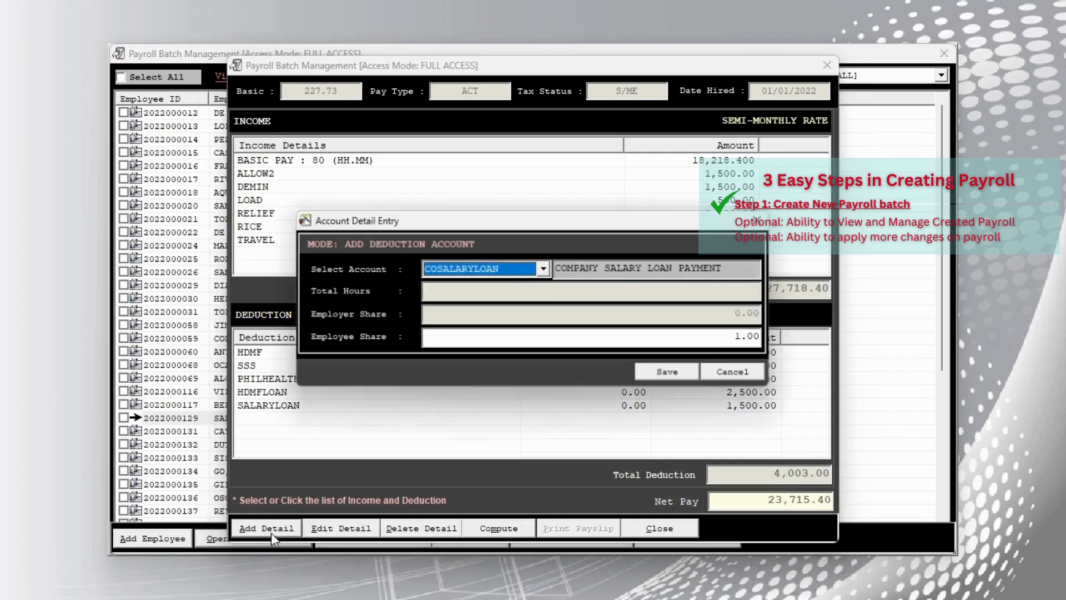
{"action": "left_click", "coordinate": [509, 270]}
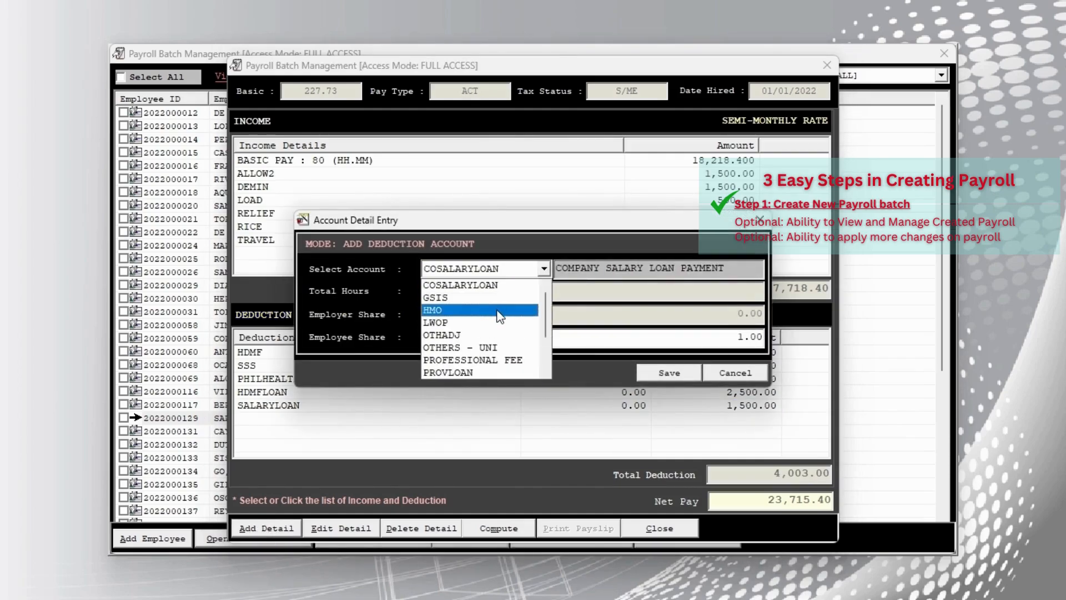
{"action": "scroll", "coordinate": [499, 316], "scroll_direction": "down", "scroll_amount": 2}
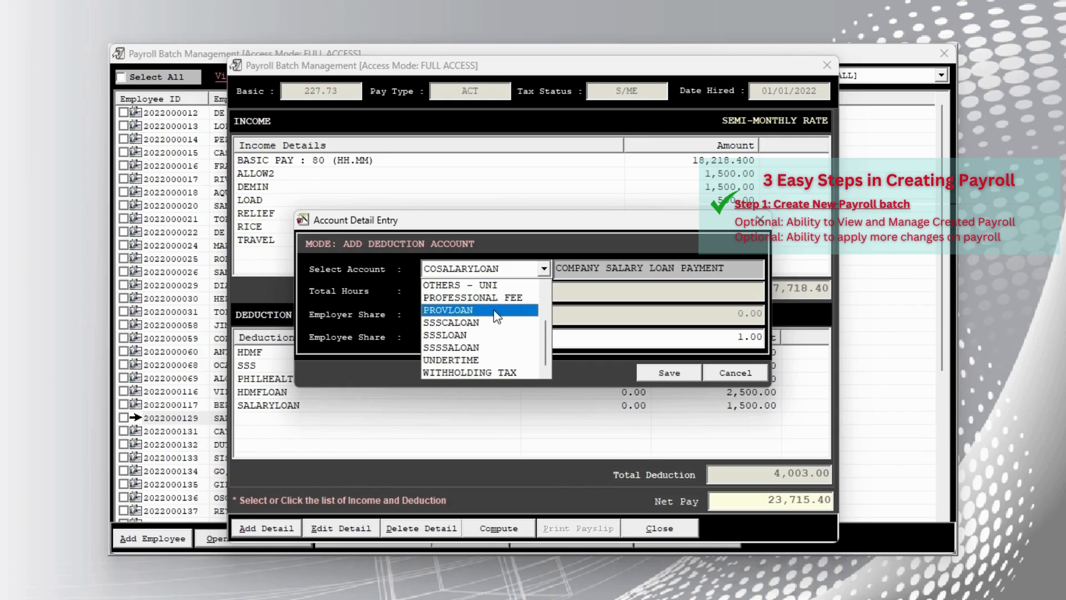
{"action": "scroll", "coordinate": [496, 315], "scroll_direction": "up", "scroll_amount": 2}
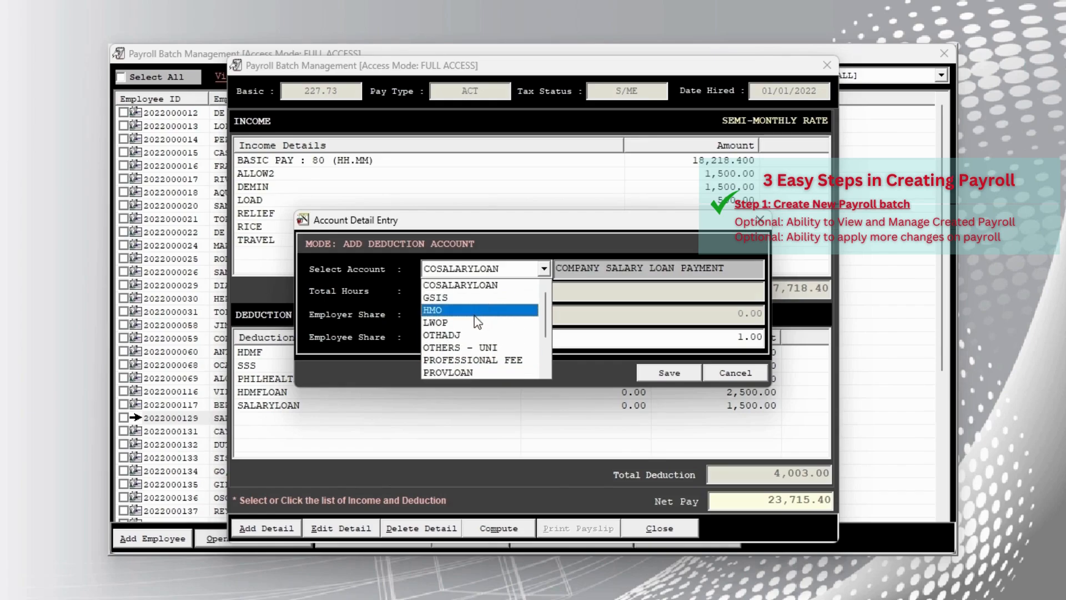
{"action": "left_click", "coordinate": [472, 335]}
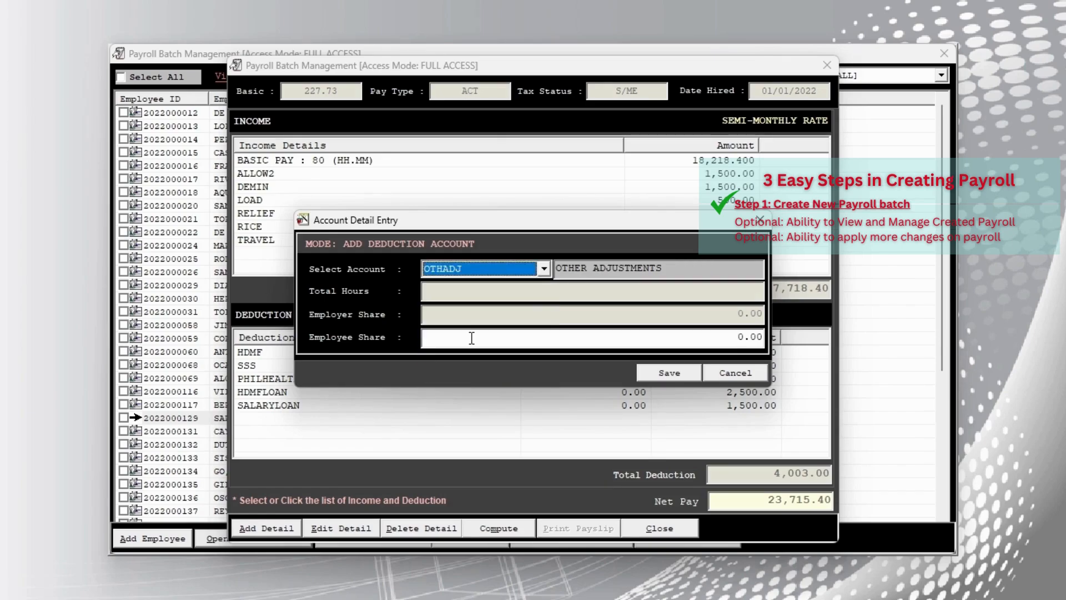
{"action": "left_click", "coordinate": [471, 337]}
{"action": "type", "text": "500"}
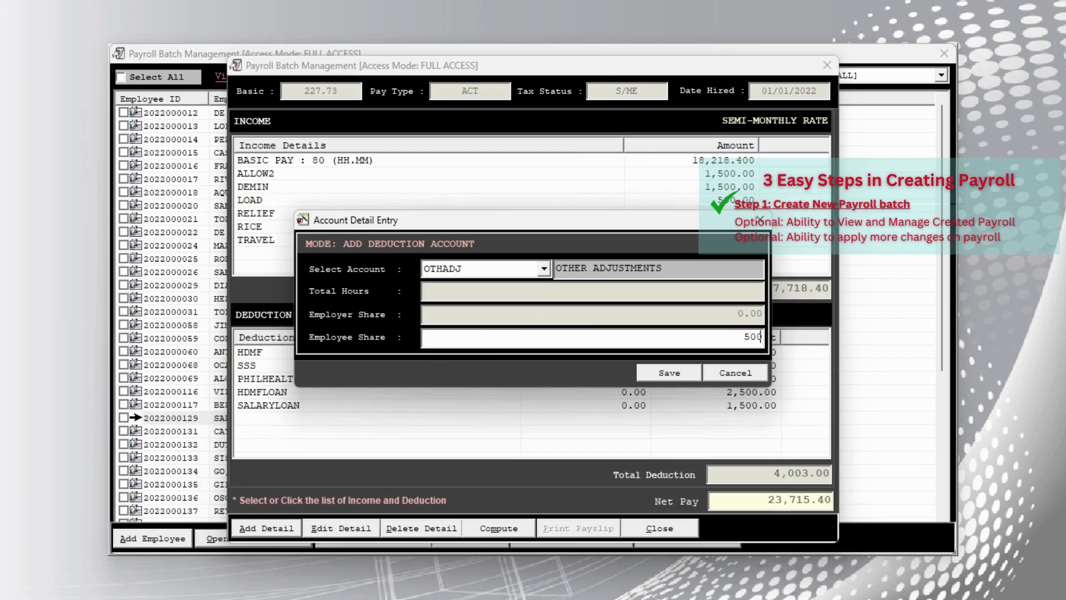
{"action": "left_click", "coordinate": [672, 375]}
{"action": "left_click", "coordinate": [590, 339]}
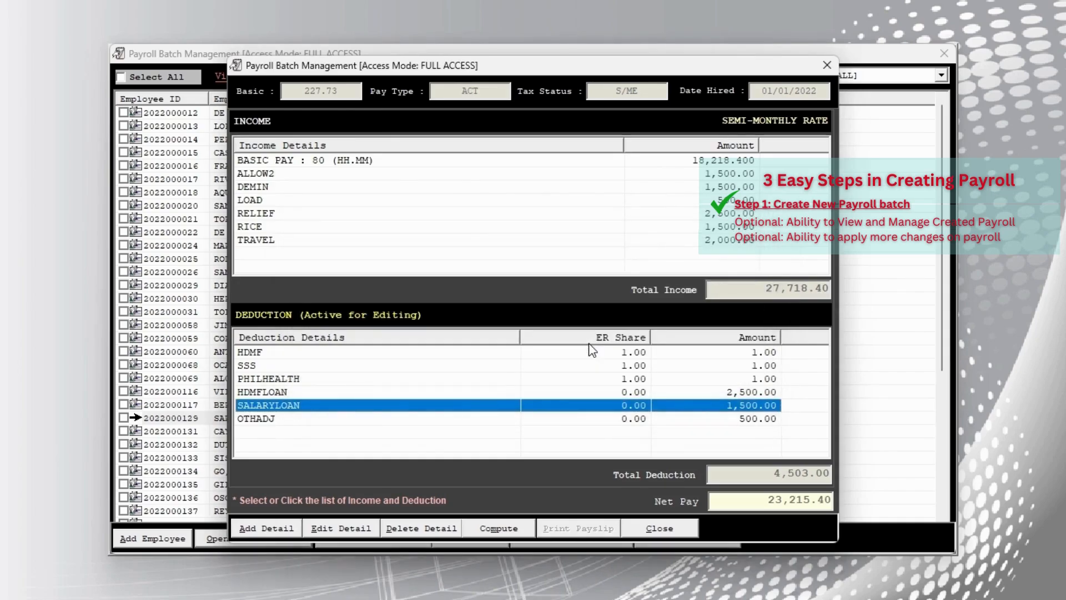
{"action": "left_click", "coordinate": [497, 421]}
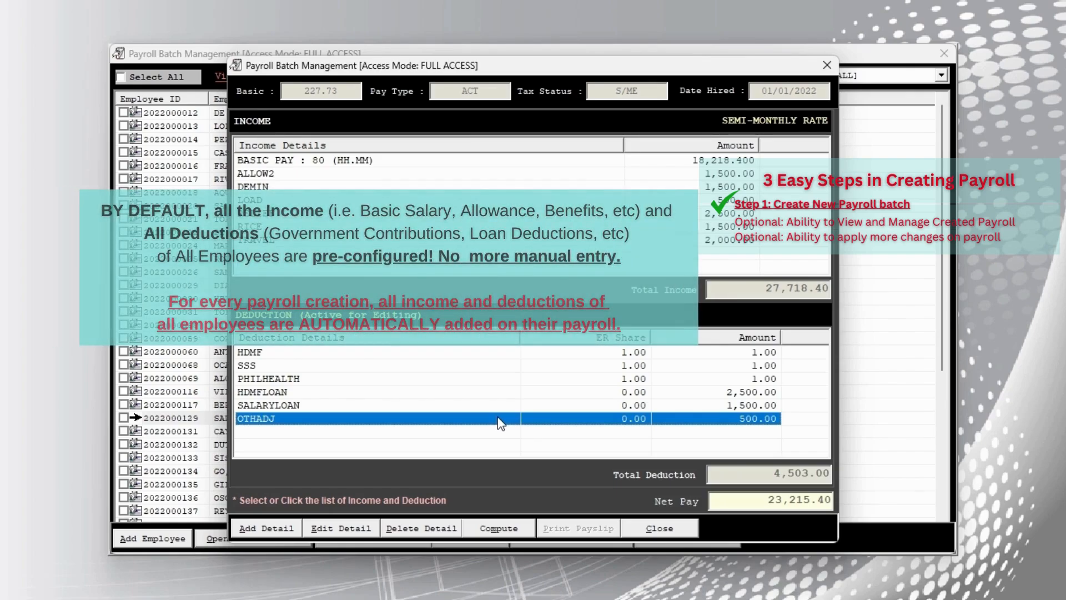
Close the employee's payroll details and the employee list, returning to the 03/01/2024 to 03/15/2024 batch in the batch list.
{"action": "left_click", "coordinate": [336, 176]}
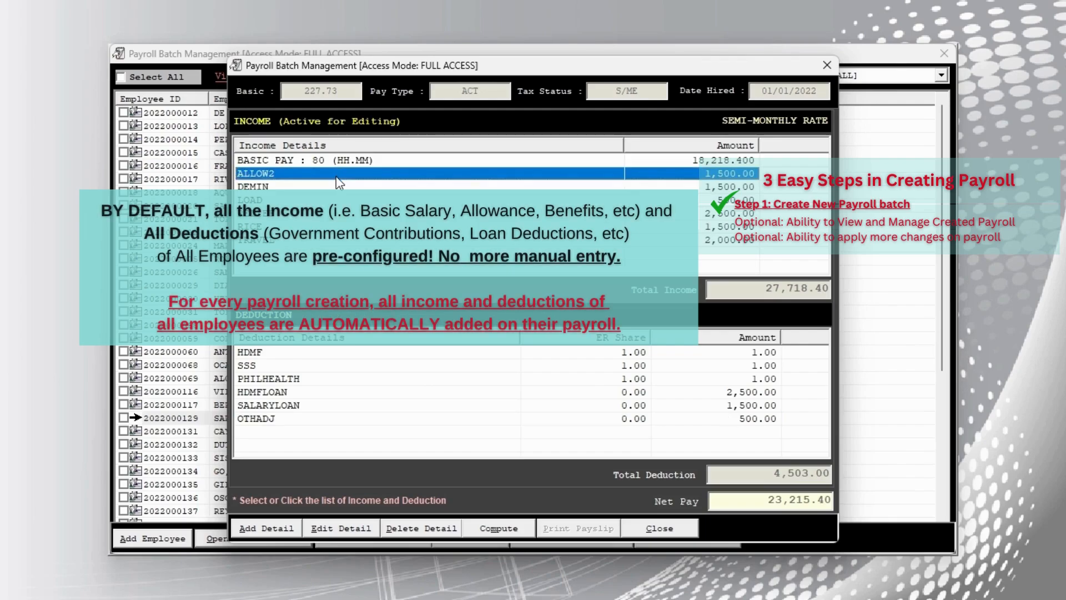
{"action": "left_click", "coordinate": [359, 378]}
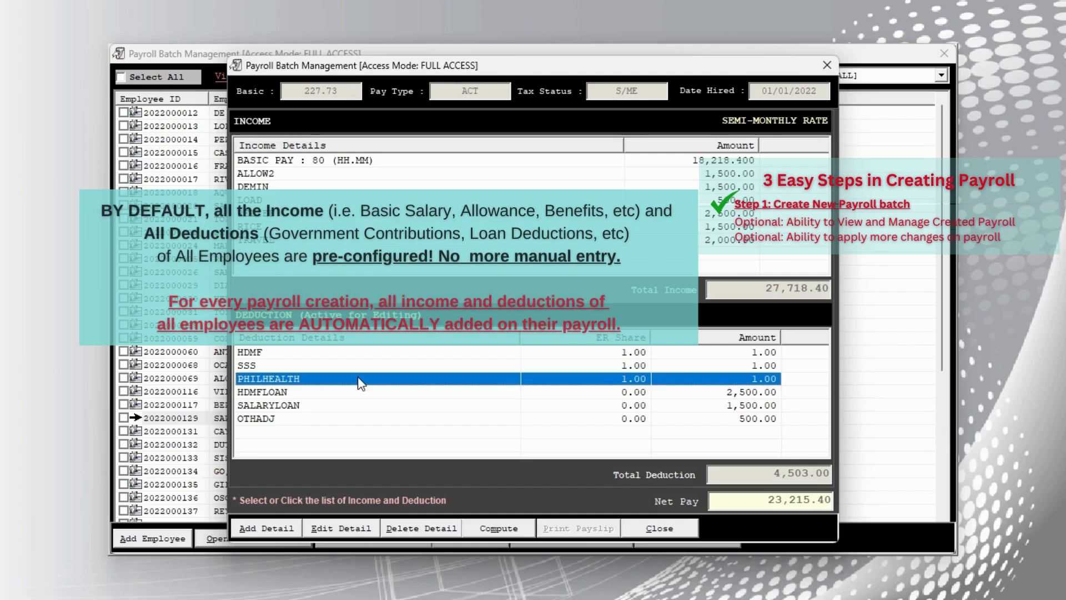
{"action": "key", "text": "Escape"}
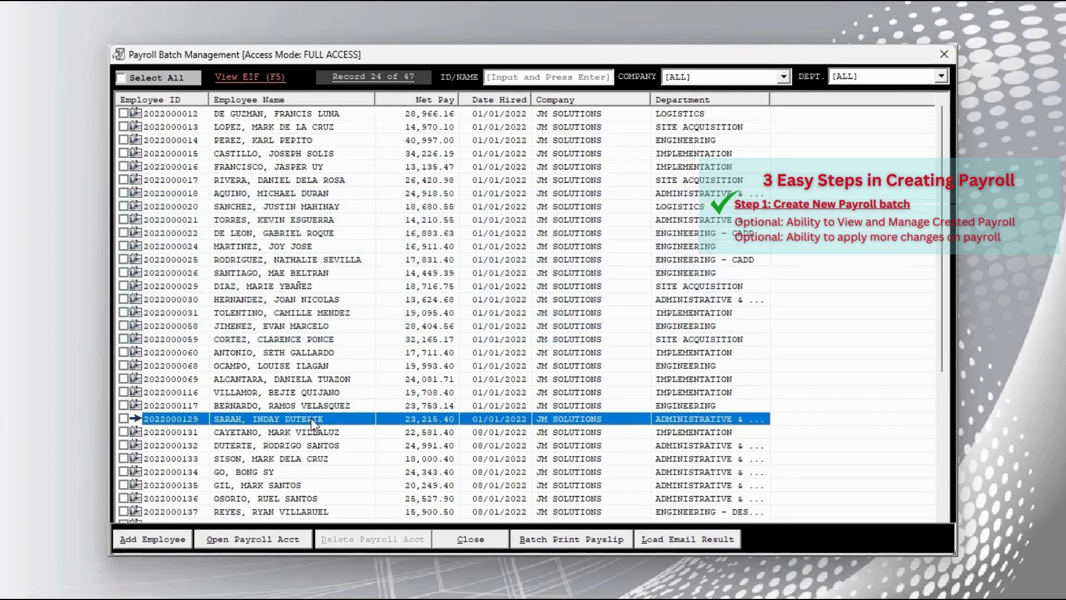
{"action": "left_click", "coordinate": [465, 536]}
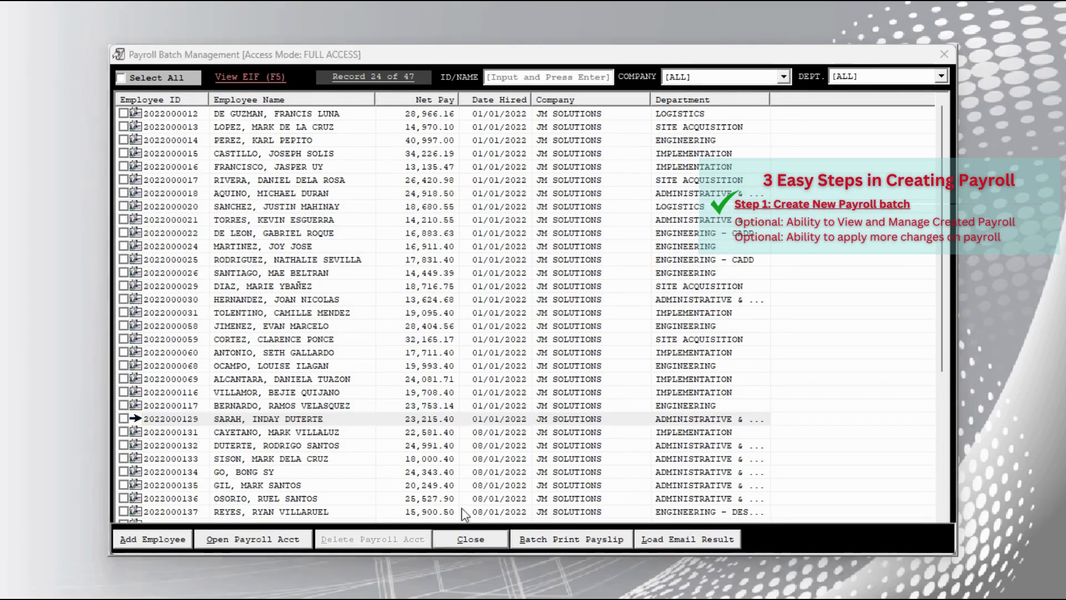
{"action": "left_click", "coordinate": [355, 163]}
{"action": "left_click", "coordinate": [359, 147]}
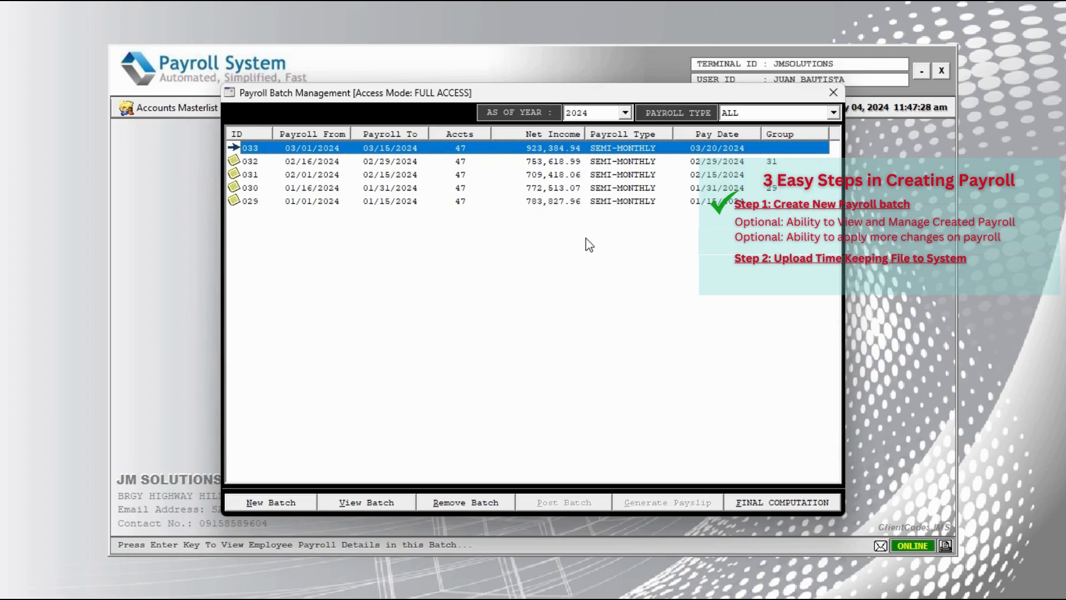
Close the batch list, open the Time-Keeping Upload Manager, and select the 03/01/2024 to 03/15/2024 batch.
{"action": "left_click", "coordinate": [833, 93]}
{"action": "left_click", "coordinate": [311, 108]}
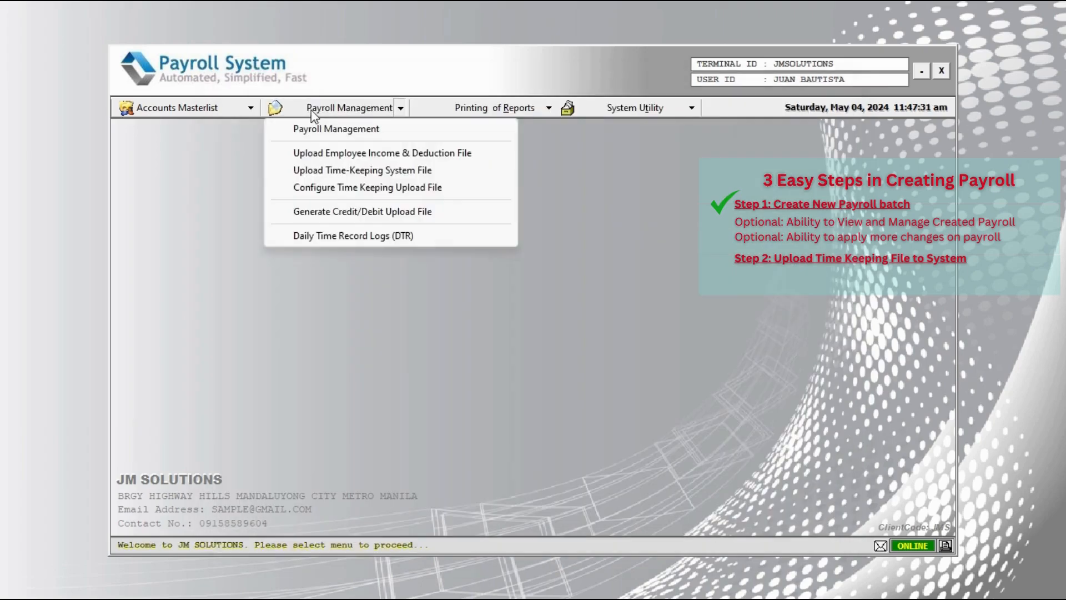
{"action": "left_click", "coordinate": [373, 176]}
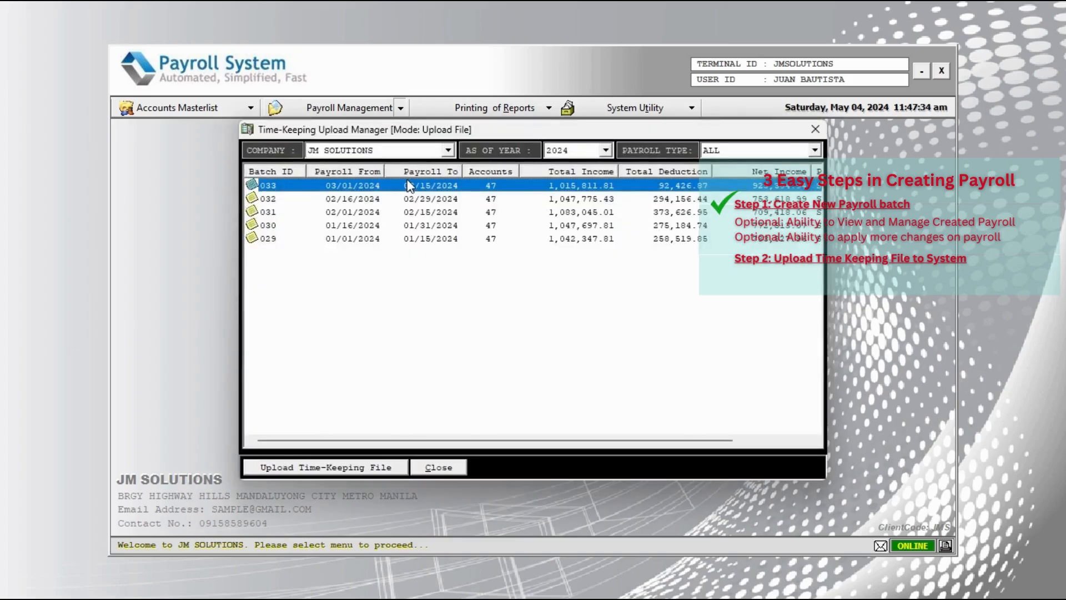
{"action": "left_click", "coordinate": [439, 197]}
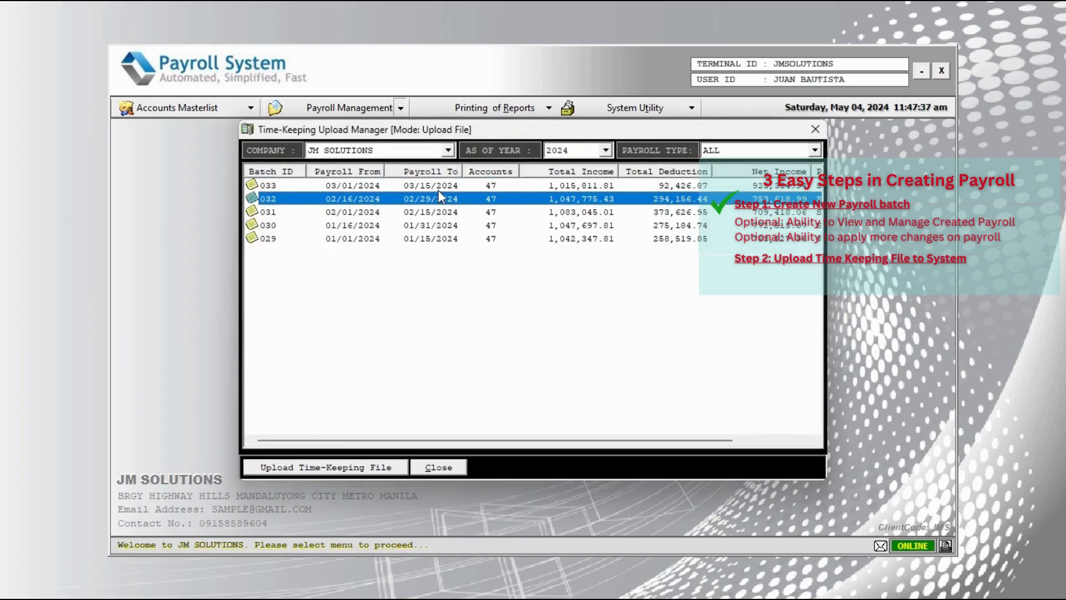
{"action": "left_click", "coordinate": [438, 190]}
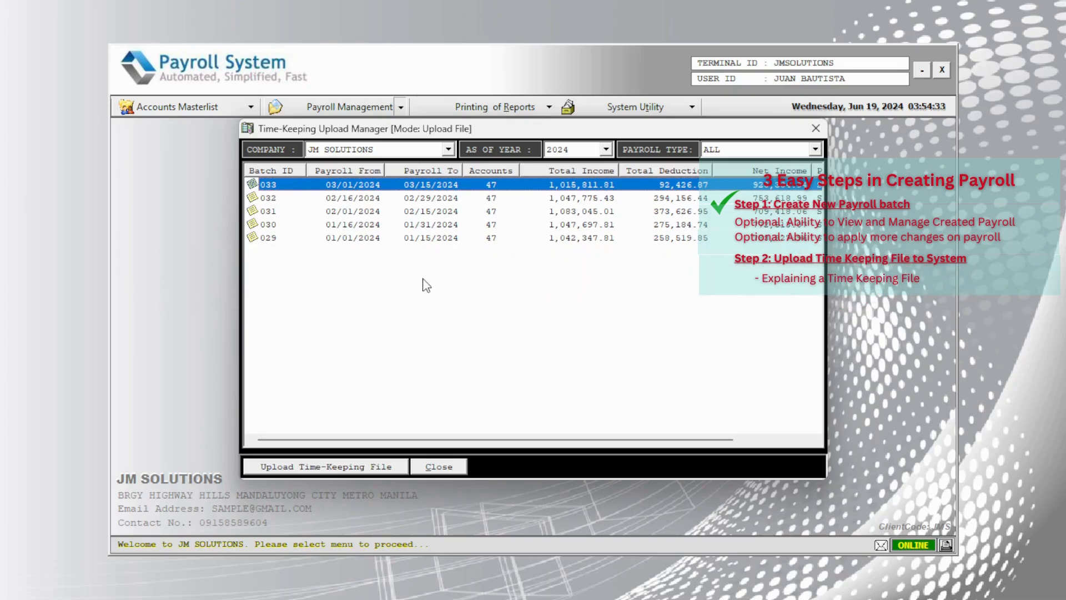
Switch to File Explorer and open Time Keeping File Template.xlsx from the Upload Files folder in Excel.
{"action": "key", "text": "alt+Tab"}
{"action": "key", "text": "alt+Tab"}
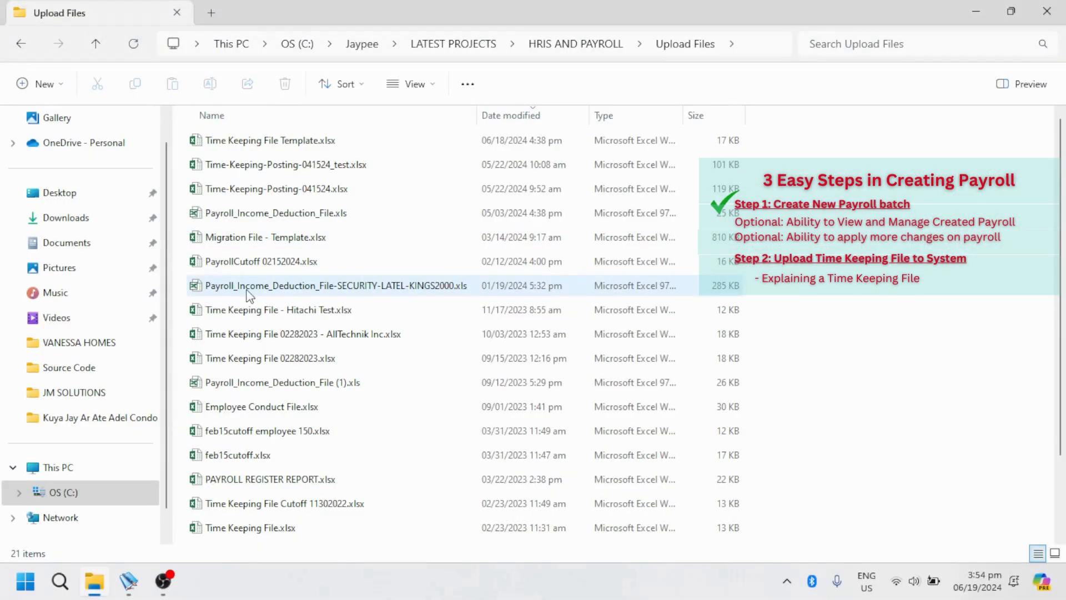
{"action": "left_click", "coordinate": [285, 167]}
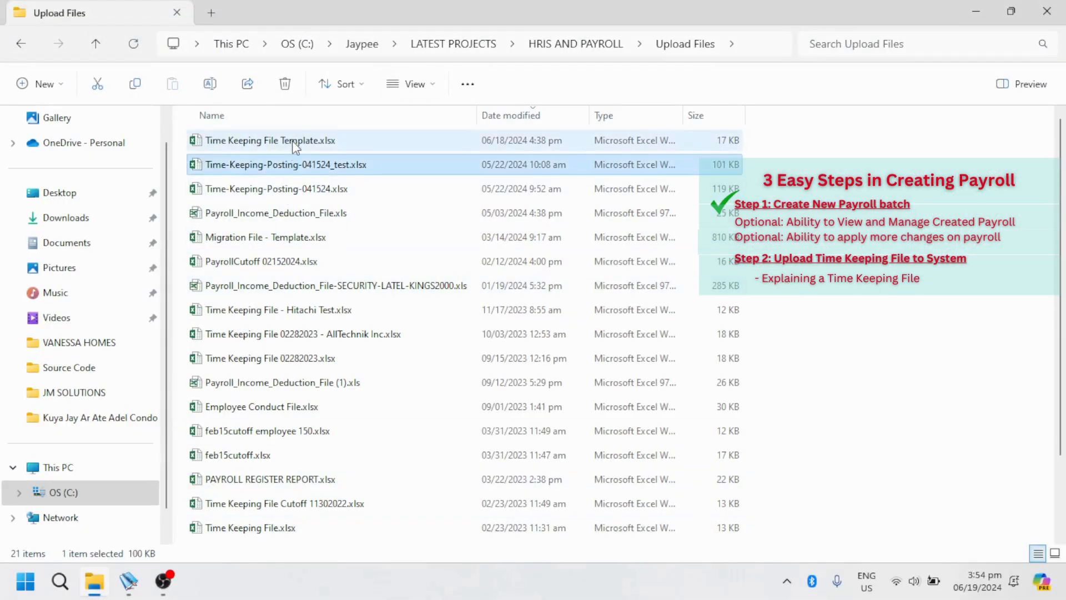
{"action": "double_click", "coordinate": [292, 141]}
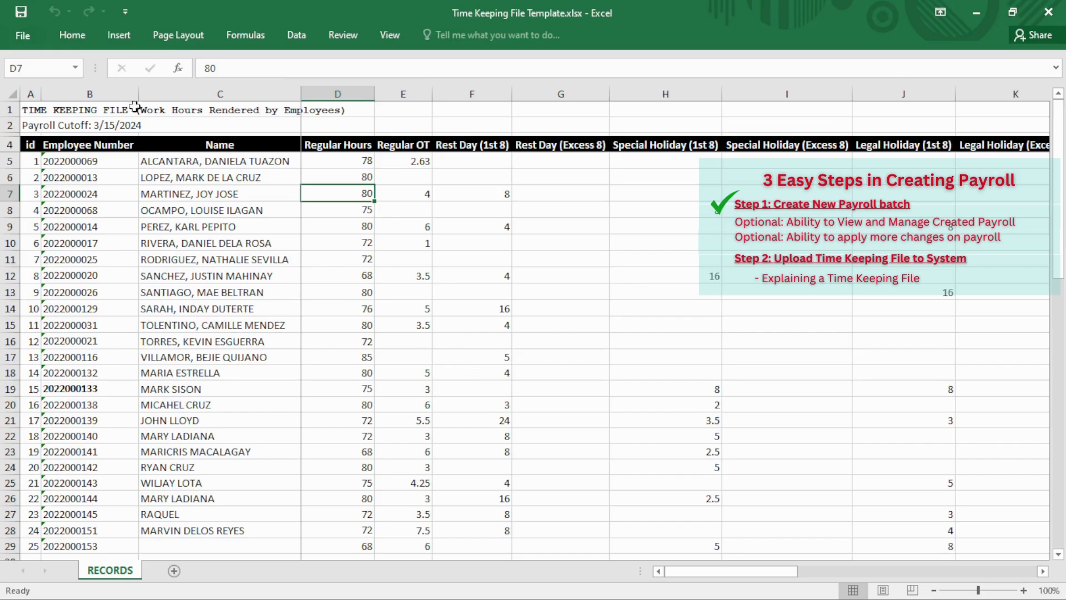
Review the time-keeping sheet's columns from Employee Number and Name through Regular Hours, Regular OT, Rest Day, Special Holiday and Legal Holiday.
{"action": "left_click_drag", "start_coordinate": [90, 95], "coordinate": [202, 86]}
{"action": "left_click", "coordinate": [203, 85]}
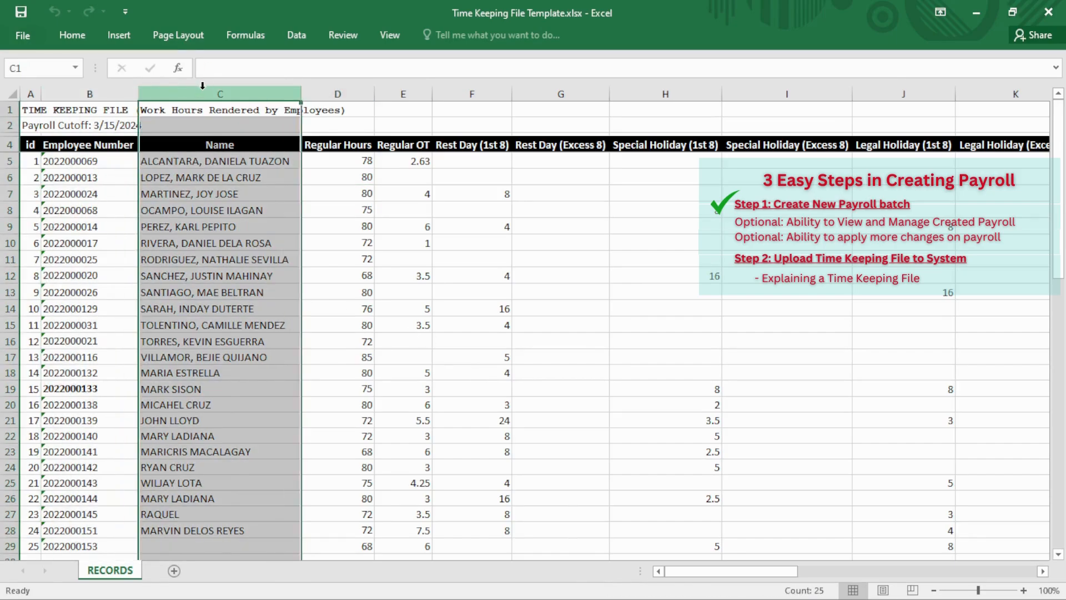
{"action": "left_click", "coordinate": [336, 89]}
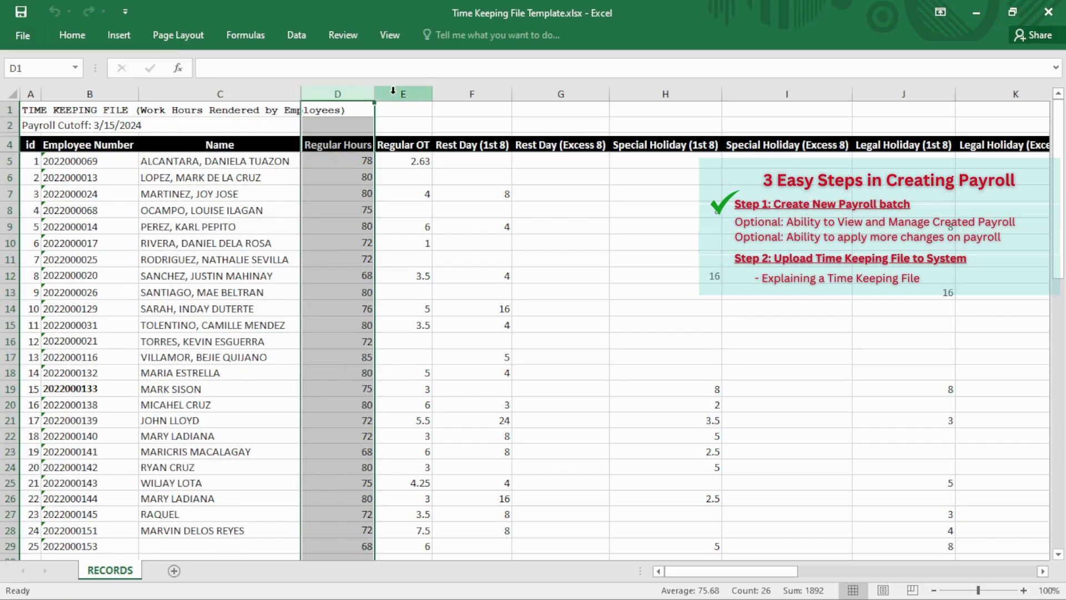
{"action": "left_click", "coordinate": [393, 90]}
{"action": "left_click_drag", "start_coordinate": [472, 92], "coordinate": [592, 104]}
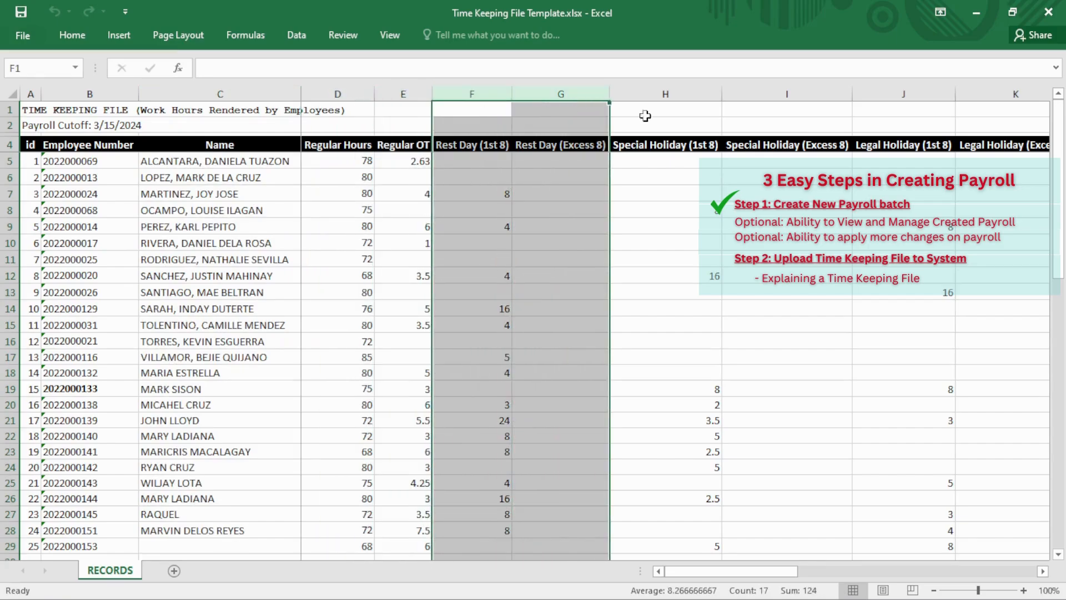
{"action": "left_click_drag", "start_coordinate": [688, 94], "coordinate": [749, 93]}
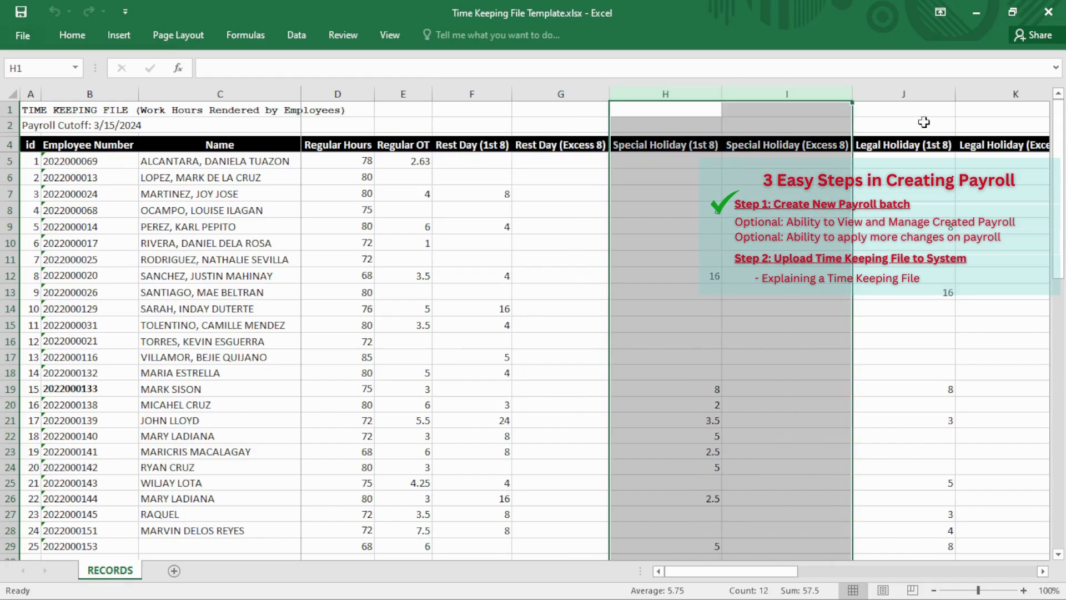
{"action": "left_click_drag", "start_coordinate": [906, 94], "coordinate": [975, 99]}
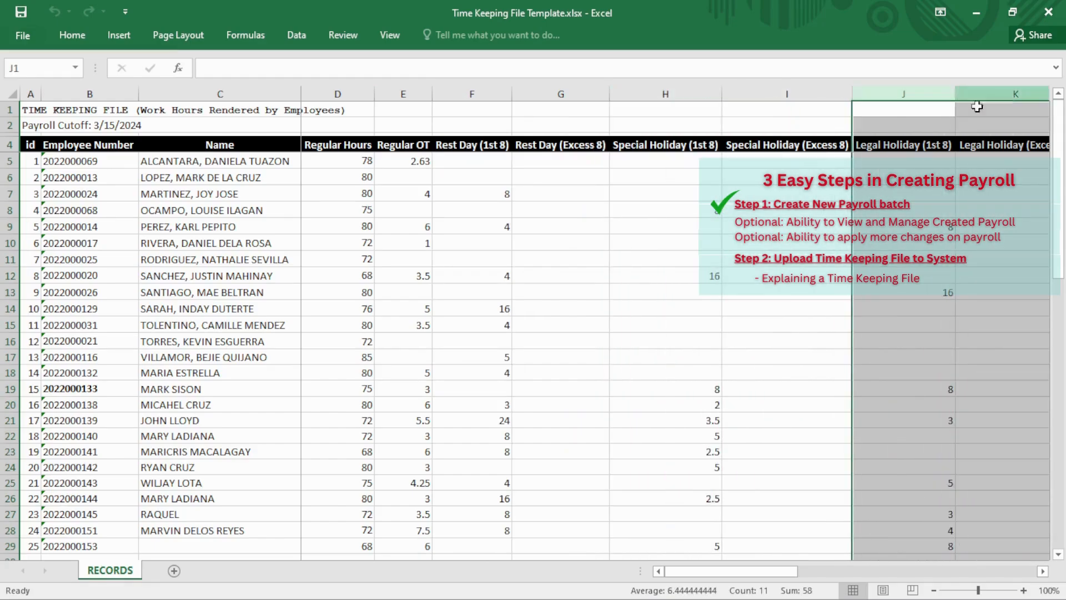
Examine the Total Undertime and LWOP columns at the far end of the time-keeping sheet.
{"action": "left_click", "coordinate": [1044, 571]}
{"action": "left_click", "coordinate": [1043, 572]}
{"action": "left_click", "coordinate": [1043, 571]}
{"action": "left_click", "coordinate": [1043, 572]}
{"action": "left_click", "coordinate": [1042, 571]}
{"action": "left_click", "coordinate": [1041, 572]}
{"action": "left_click", "coordinate": [1042, 571]}
{"action": "left_click", "coordinate": [1042, 572]}
{"action": "left_click", "coordinate": [1042, 571]}
{"action": "left_click", "coordinate": [1042, 571]}
{"action": "left_click", "coordinate": [1042, 571]}
{"action": "left_click", "coordinate": [1042, 571]}
{"action": "left_click", "coordinate": [1042, 571]}
{"action": "left_click", "coordinate": [1042, 572]}
{"action": "left_click", "coordinate": [1042, 571]}
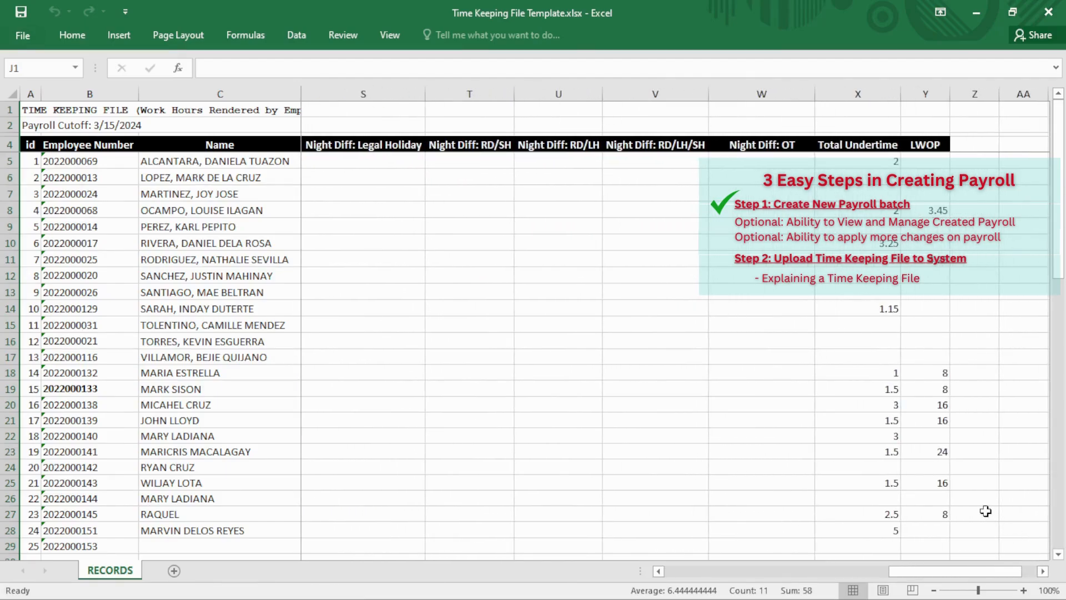
{"action": "left_click", "coordinate": [865, 93]}
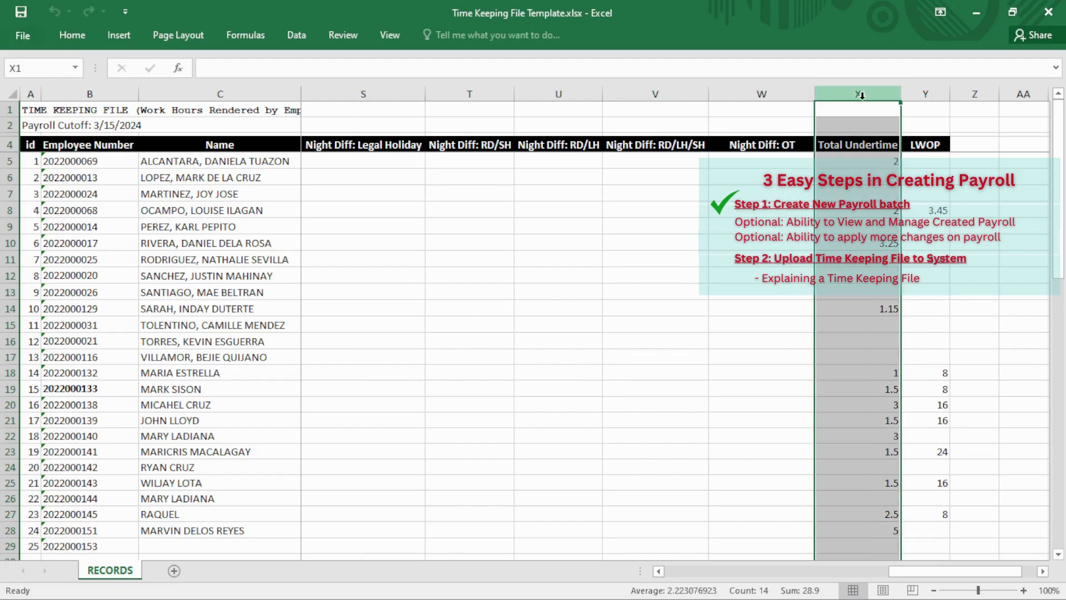
{"action": "left_click", "coordinate": [926, 88]}
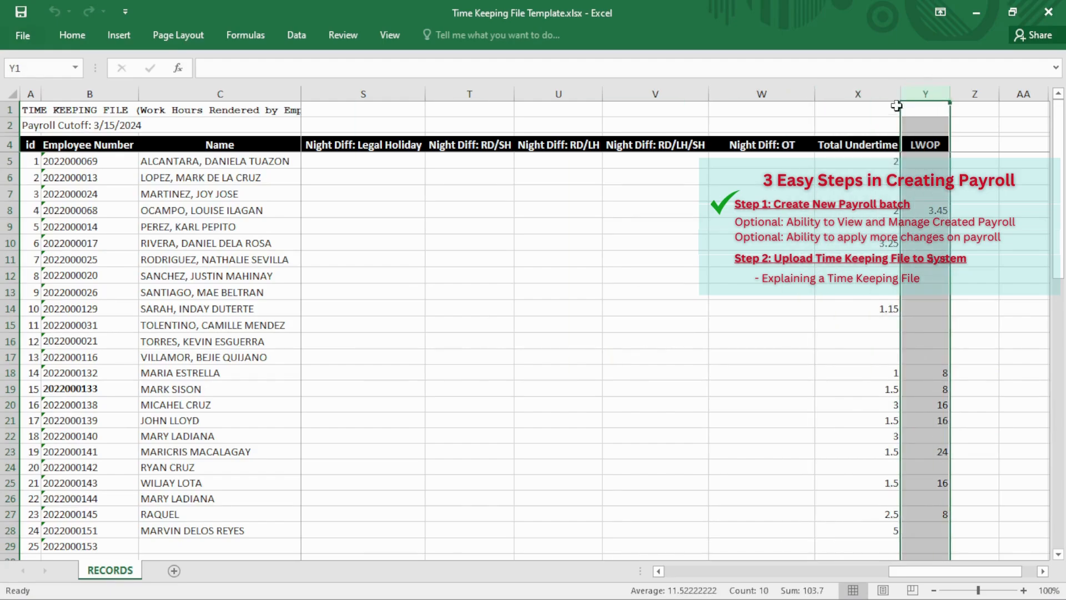
Go back to the start of the sheet and examine the Regular OT, Rest Day, Special Holiday and Legal Holiday (1st 8) hours.
{"action": "left_click_drag", "start_coordinate": [906, 573], "coordinate": [657, 571]}
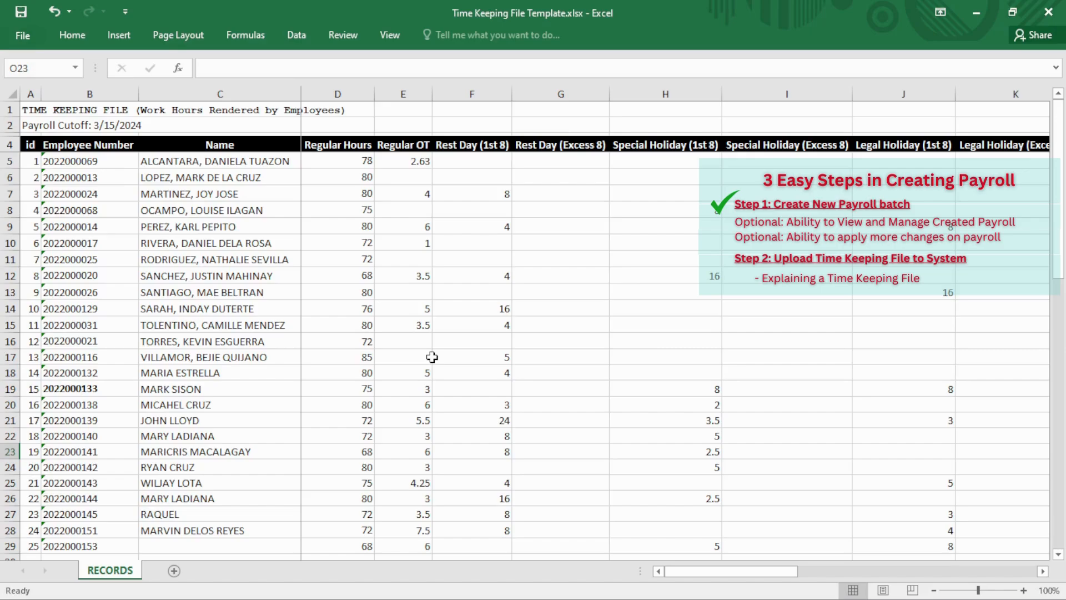
{"action": "left_click", "coordinate": [395, 93]}
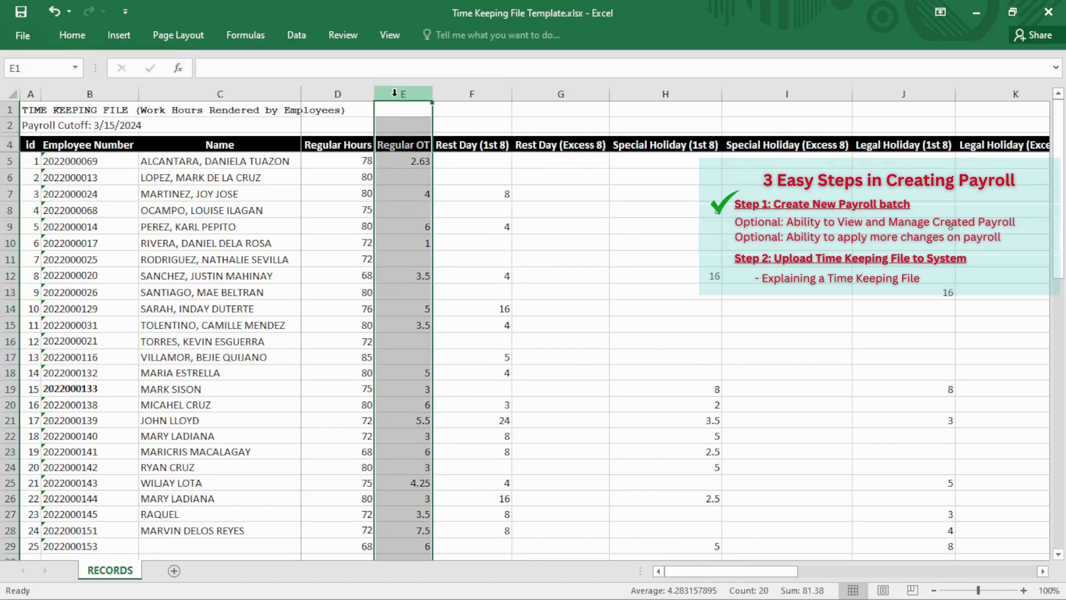
{"action": "left_click", "coordinate": [459, 93]}
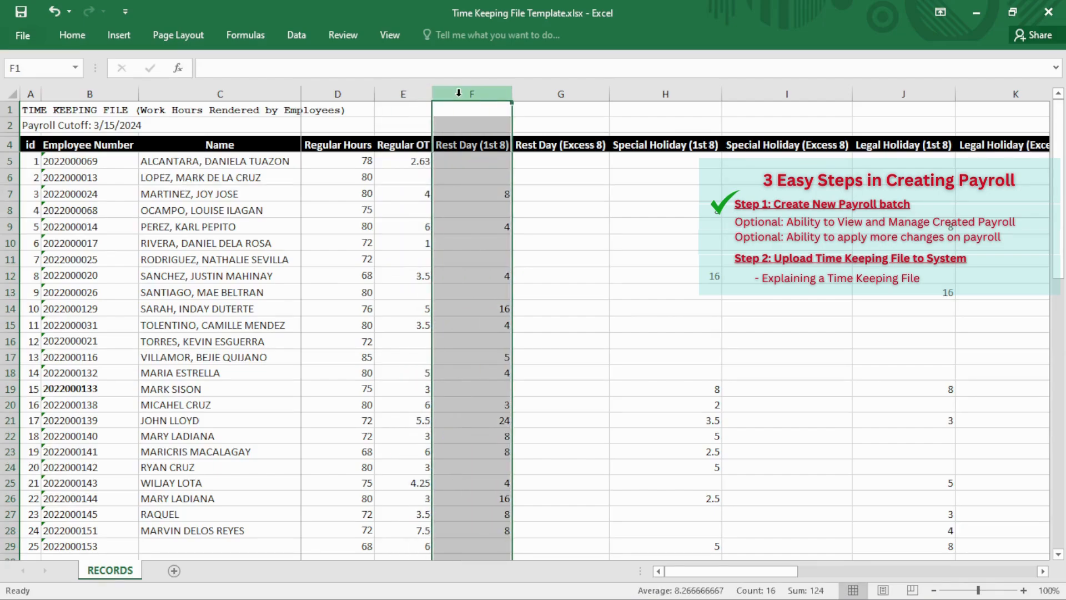
{"action": "left_click", "coordinate": [661, 93]}
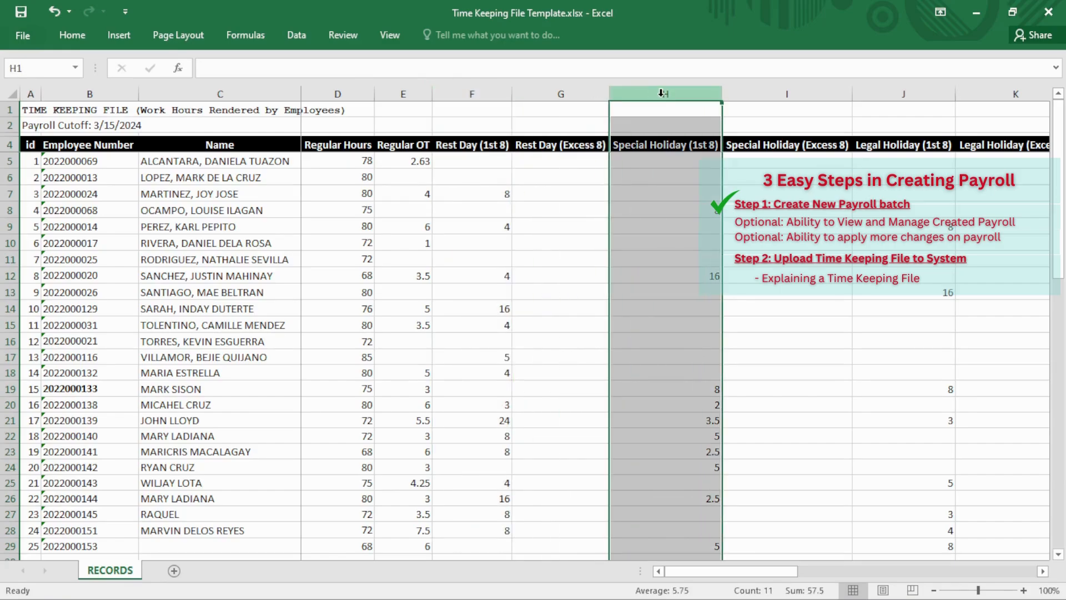
{"action": "left_click", "coordinate": [896, 94]}
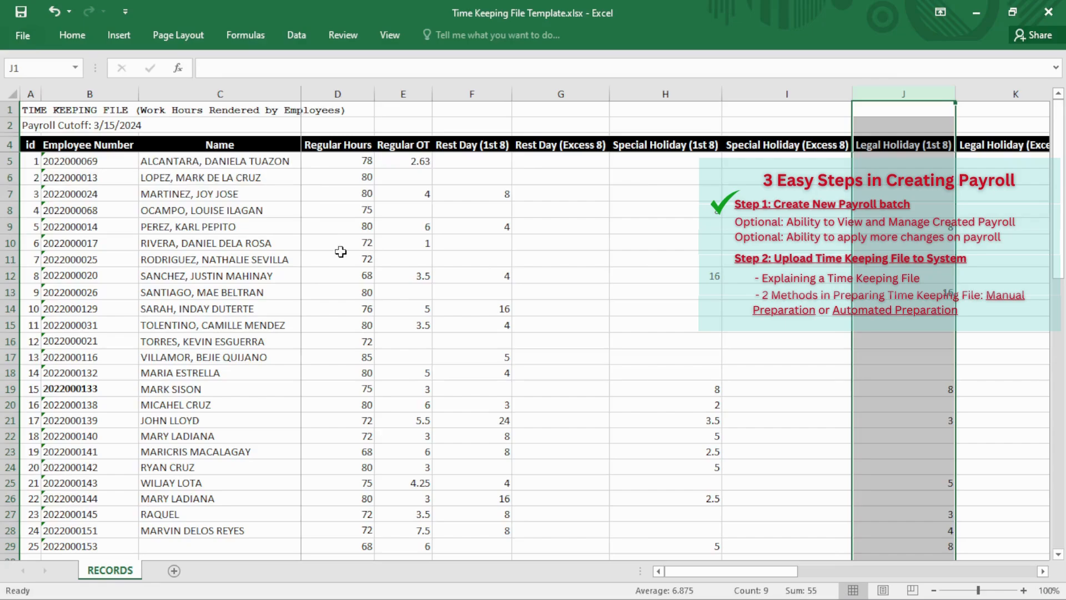
{"action": "left_click", "coordinate": [340, 253]}
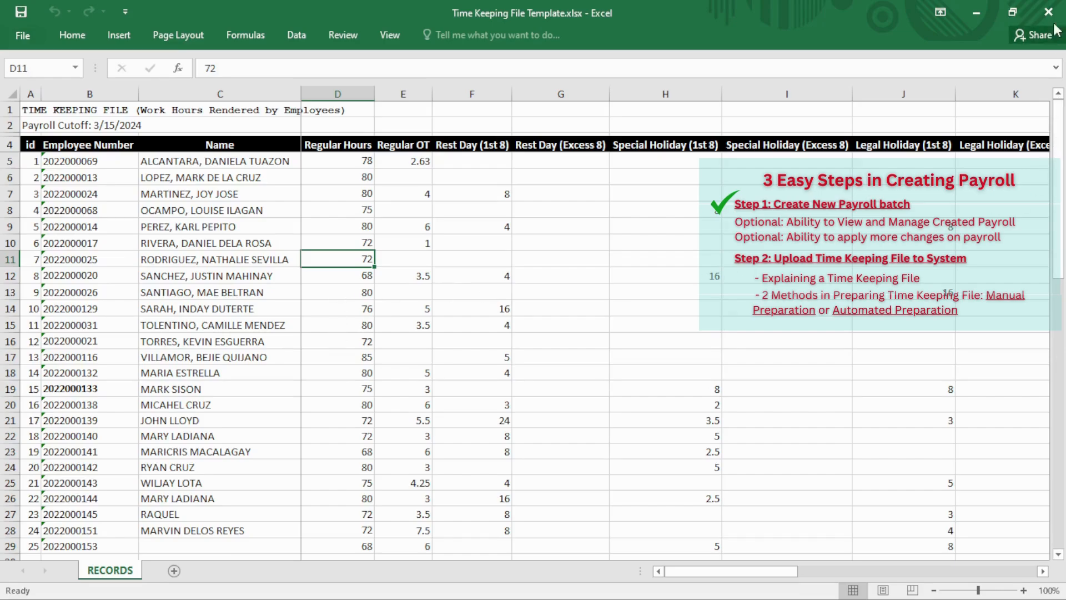
Close the time-keeping workbook and open the Time-Keeping Upload Manager in the Payroll System.
{"action": "left_click", "coordinate": [1046, 16]}
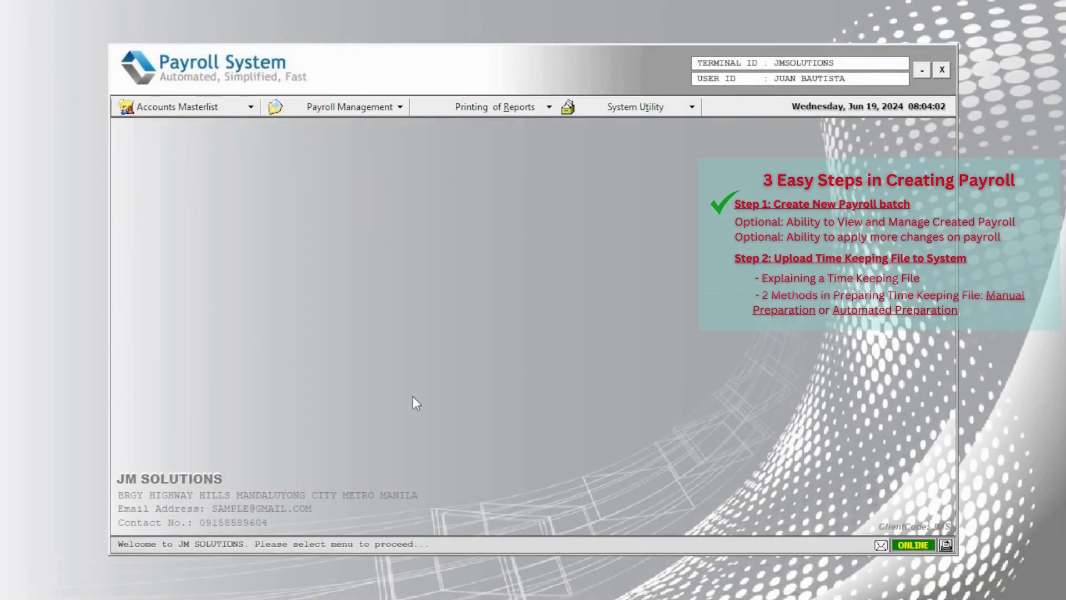
{"action": "left_click", "coordinate": [349, 102]}
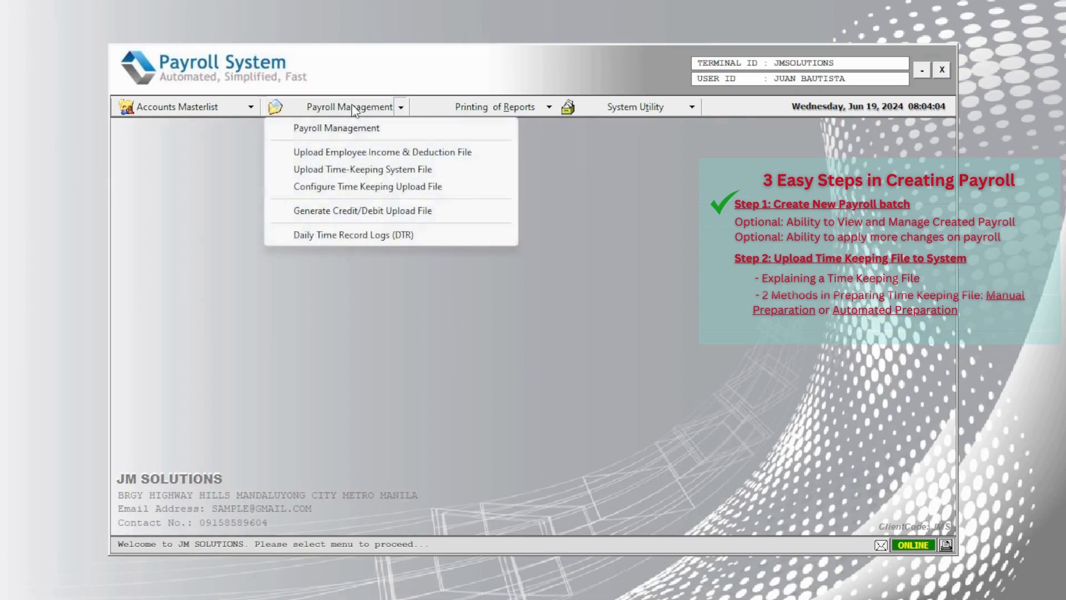
{"action": "left_click", "coordinate": [349, 171]}
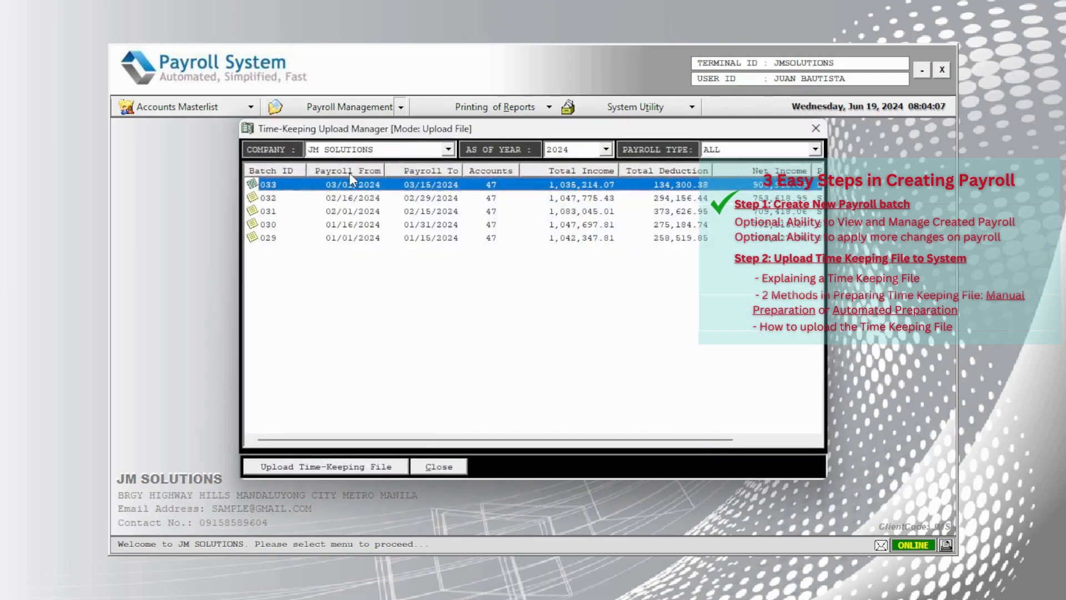
Select the 03/01/2024 to 03/15/2024 batch and start its time-keeping file upload, agreeing to update all employees in the batch.
{"action": "left_click", "coordinate": [391, 197]}
{"action": "left_click", "coordinate": [396, 210]}
{"action": "left_click", "coordinate": [395, 199]}
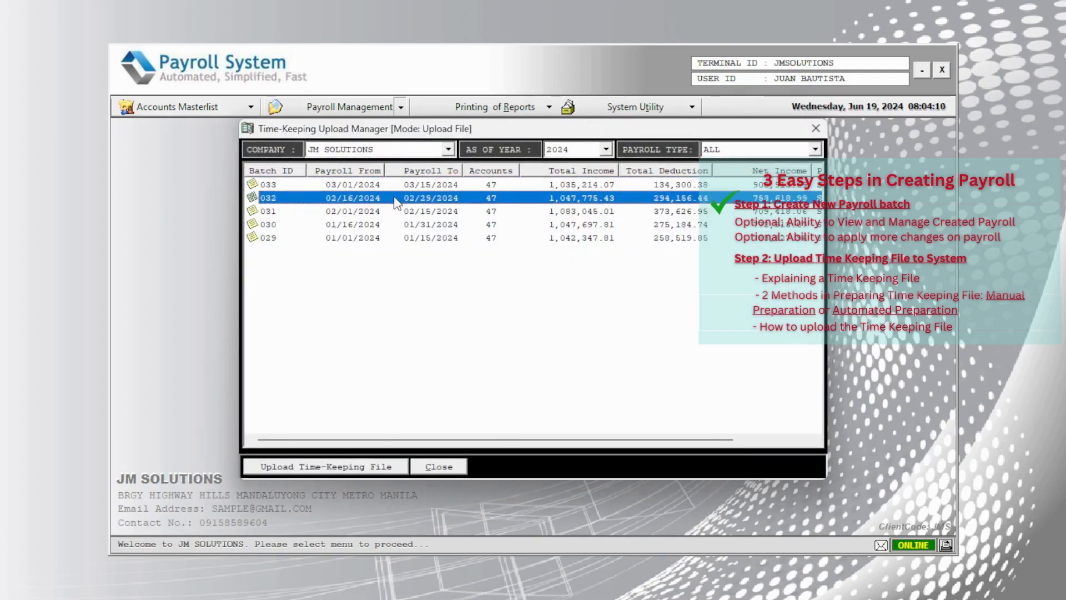
{"action": "left_click", "coordinate": [393, 185]}
{"action": "left_click", "coordinate": [404, 202]}
{"action": "left_click", "coordinate": [408, 214]}
{"action": "left_click", "coordinate": [430, 188]}
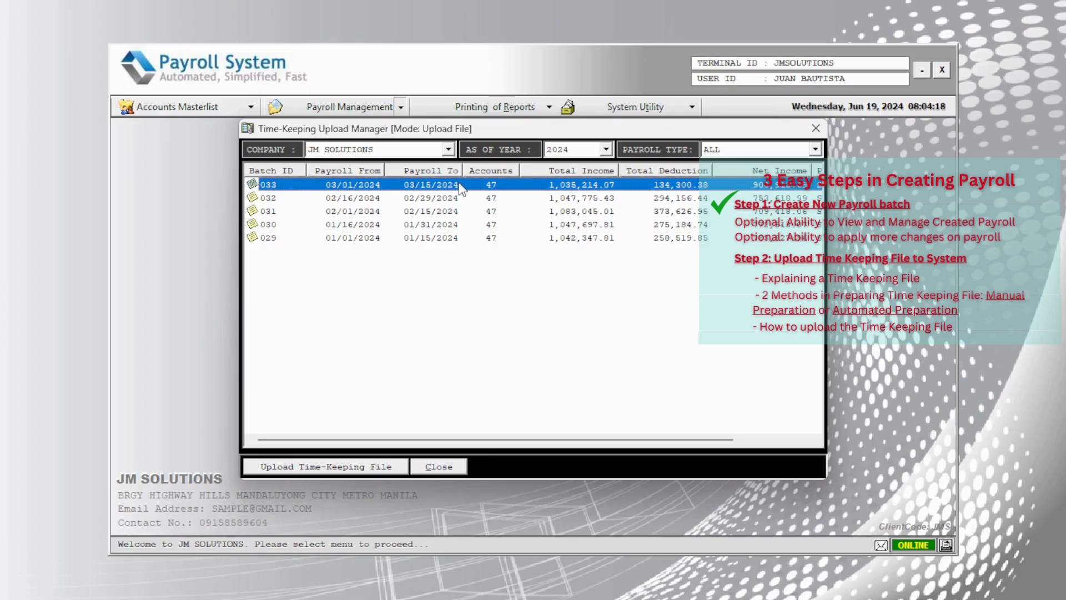
{"action": "left_click", "coordinate": [398, 469]}
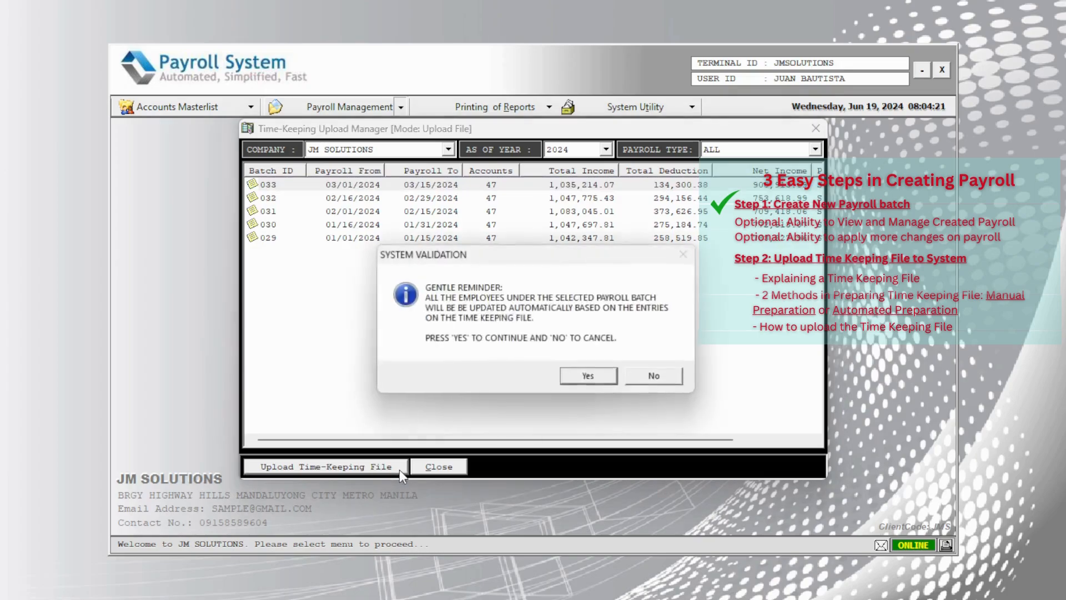
{"action": "left_click", "coordinate": [606, 376]}
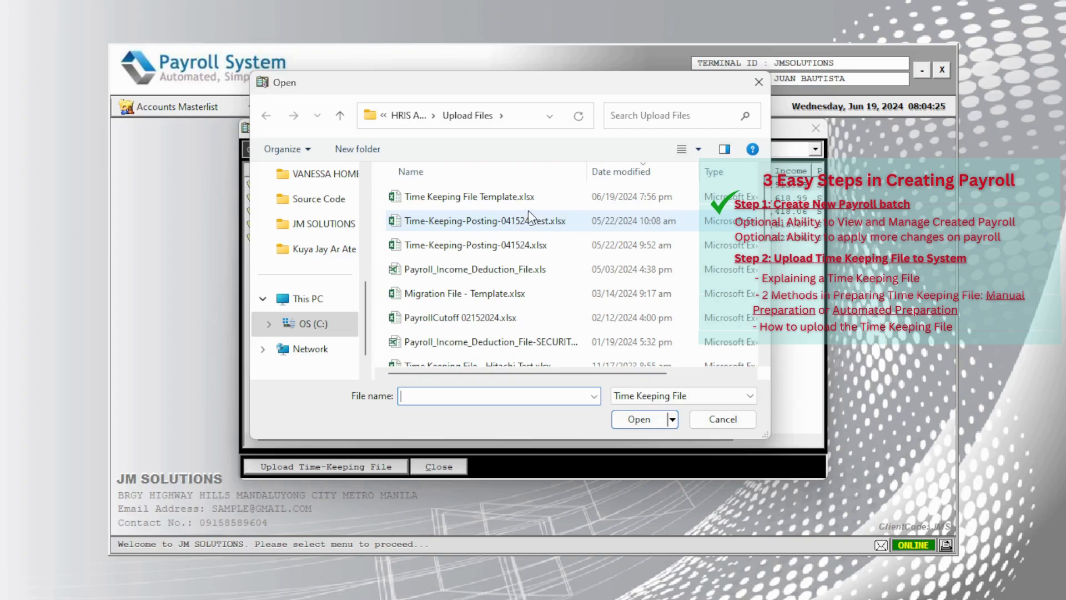
Choose Time Keeping File Template.xlsx from the Upload Files folder and upload it to the batch.
{"action": "left_click", "coordinate": [517, 225]}
{"action": "left_click", "coordinate": [510, 245]}
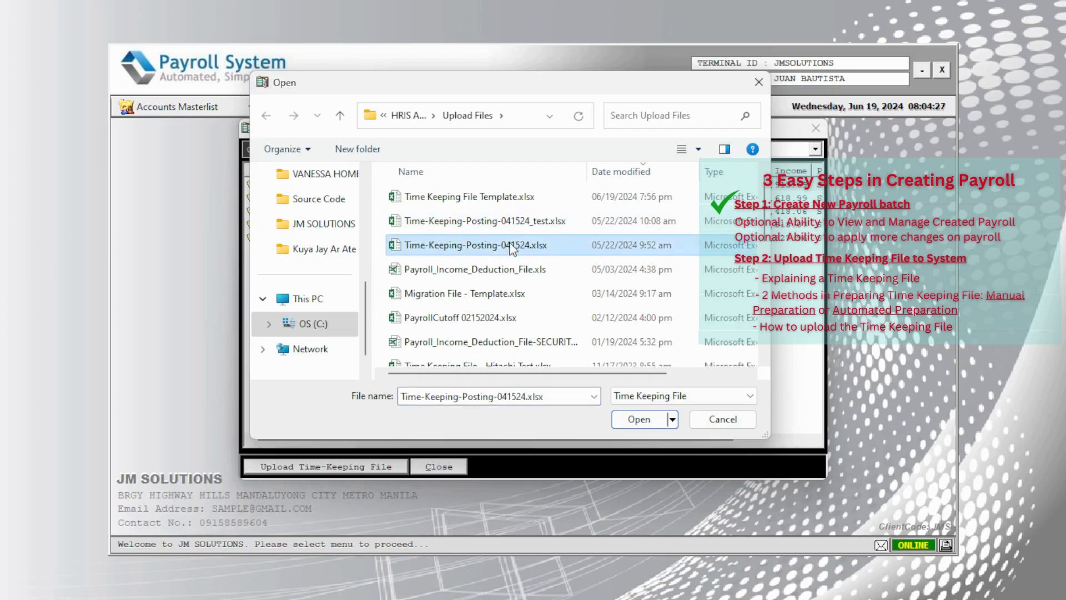
{"action": "left_click", "coordinate": [494, 221]}
{"action": "left_click", "coordinate": [509, 246]}
{"action": "left_click", "coordinate": [493, 222]}
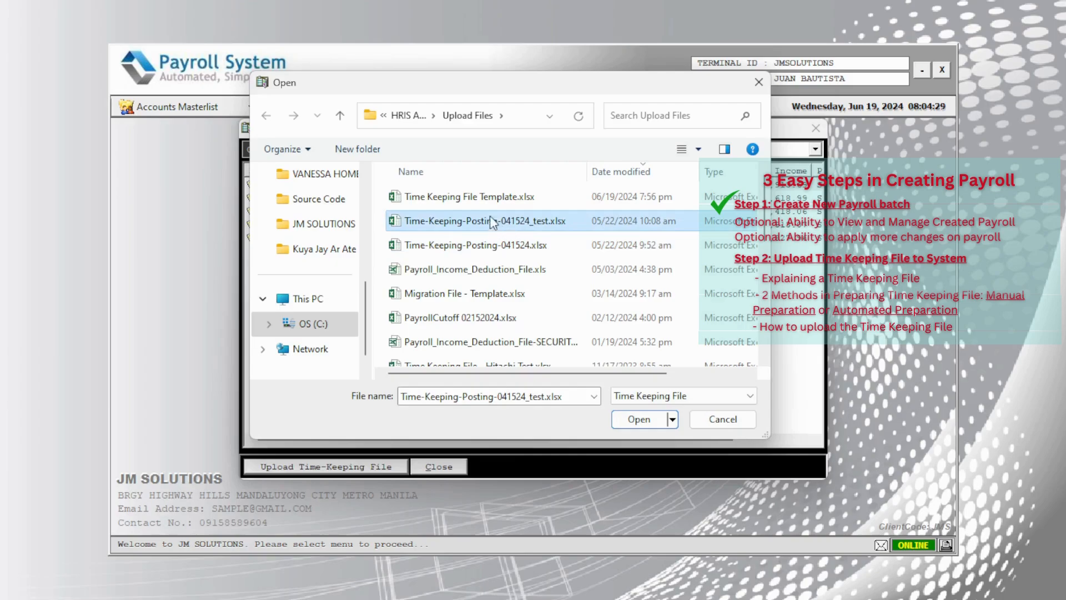
{"action": "left_click", "coordinate": [465, 199]}
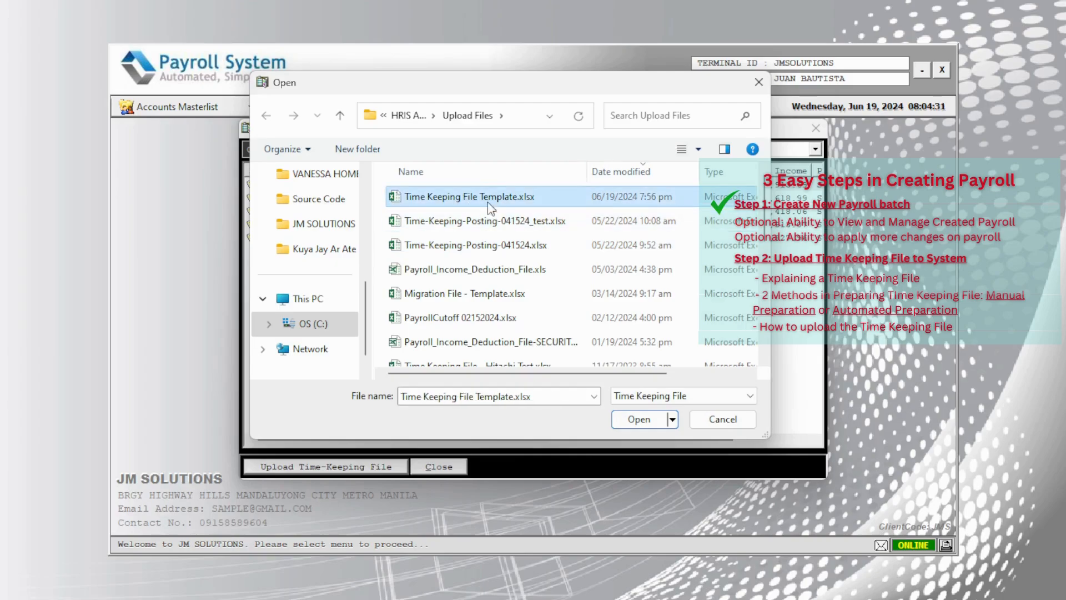
{"action": "left_click", "coordinate": [638, 420]}
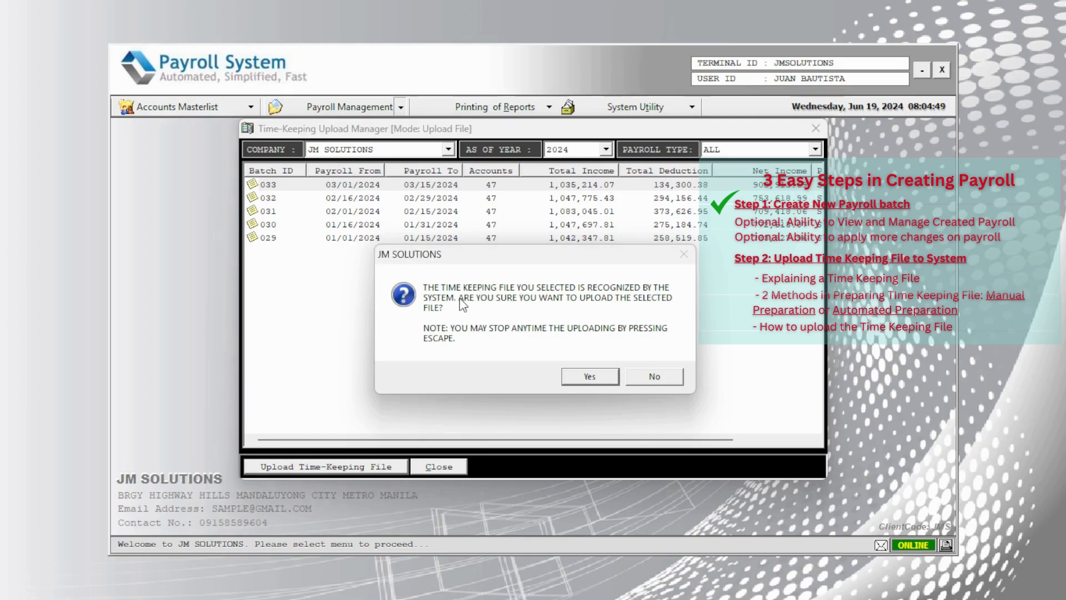
{"action": "left_click", "coordinate": [609, 382]}
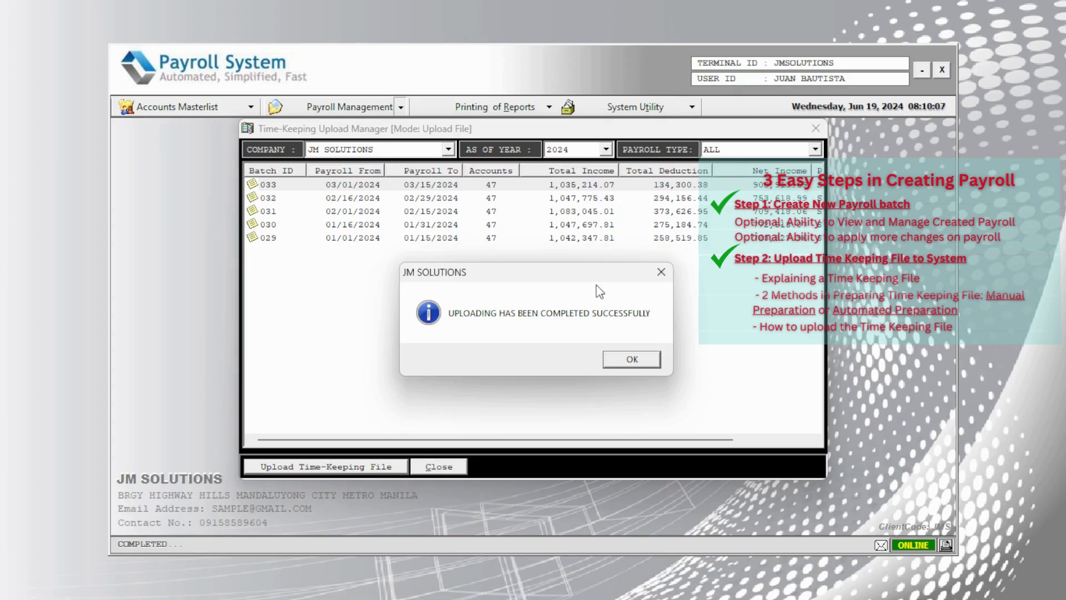
{"action": "left_click", "coordinate": [638, 362]}
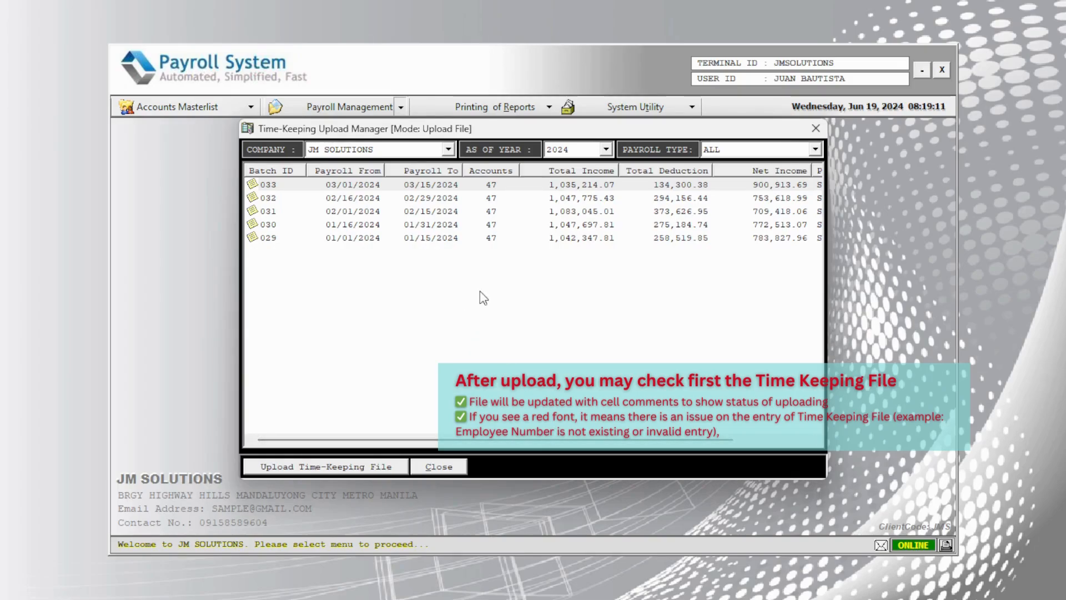
Switch to File Explorer and reopen the uploaded Time Keeping File Template.xlsx in Excel.
{"action": "key", "text": "alt+Tab"}
{"action": "left_click", "coordinate": [494, 291]}
{"action": "left_click", "coordinate": [273, 146]}
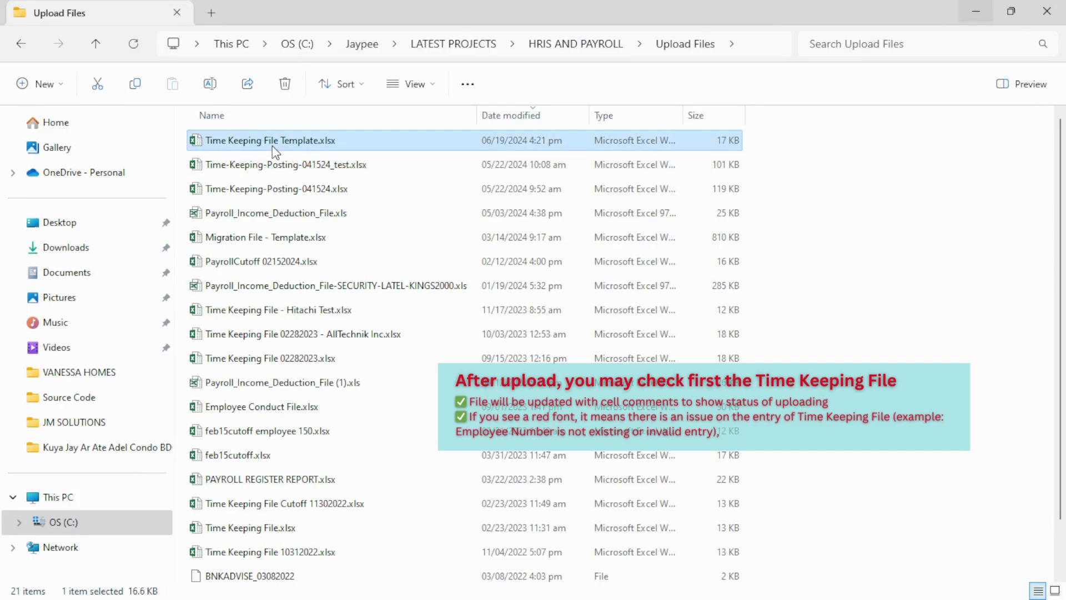
{"action": "double_click", "coordinate": [272, 146]}
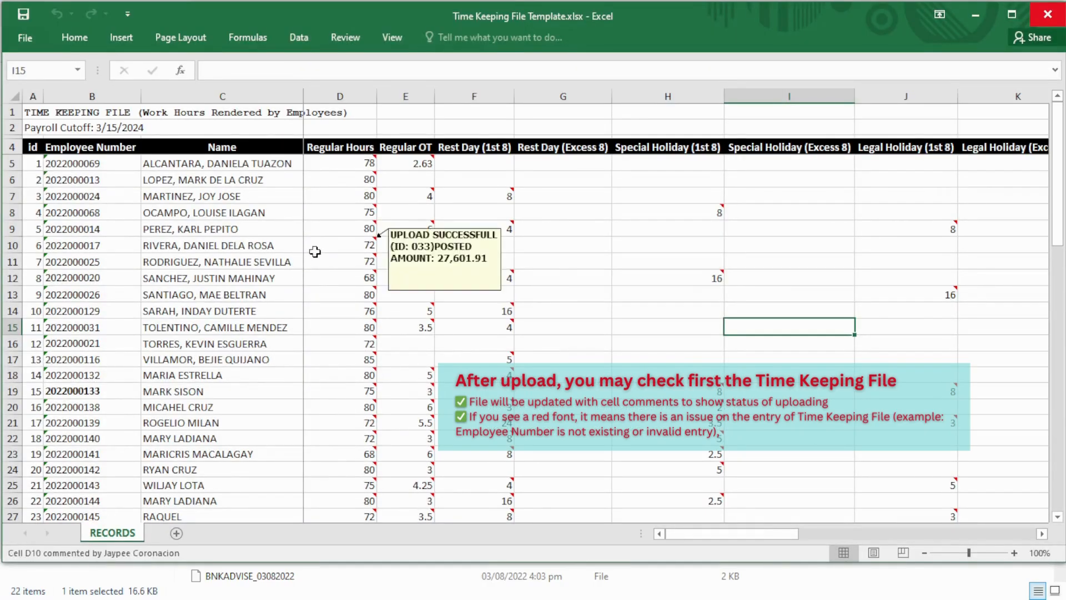
Read the upload status comments on the Regular Hours and Regular OT cells, including those of the employee in row 12.
{"action": "mouse_move", "coordinate": [328, 223]}
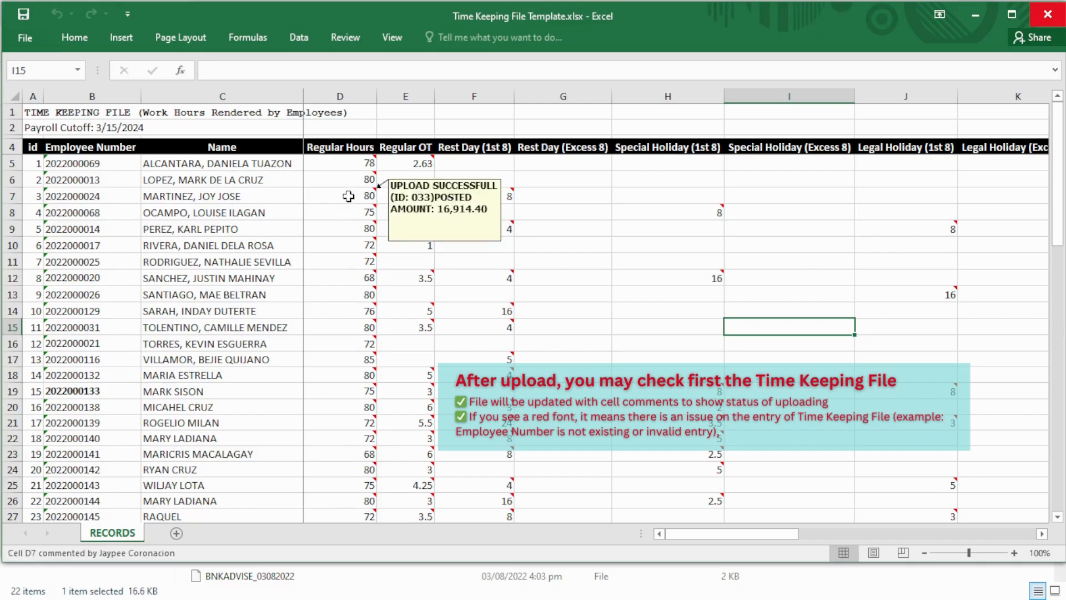
{"action": "mouse_move", "coordinate": [355, 299]}
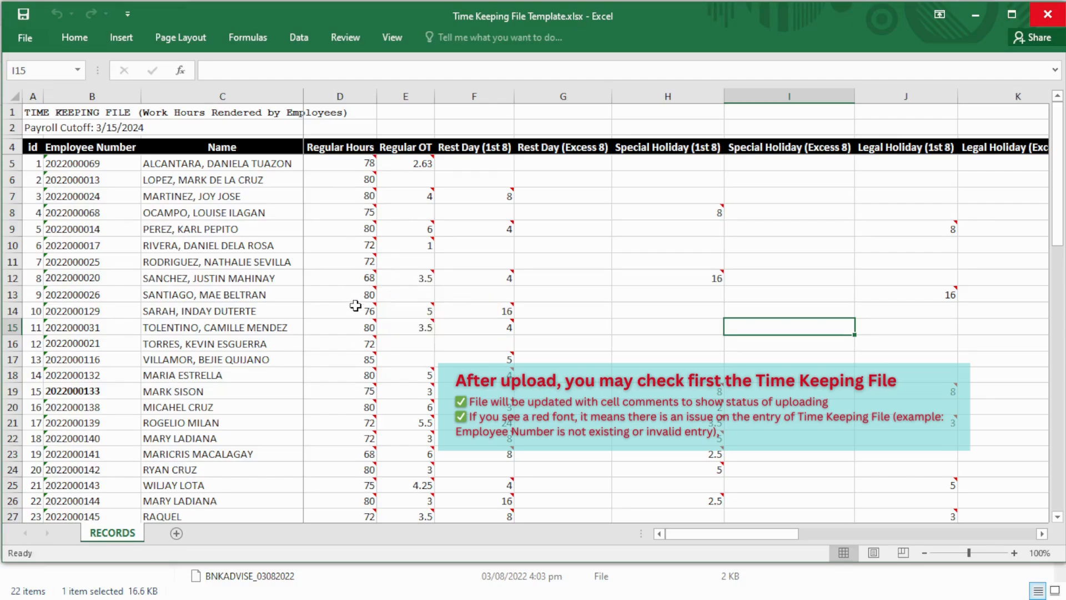
{"action": "mouse_move", "coordinate": [354, 323]}
{"action": "mouse_move", "coordinate": [407, 230]}
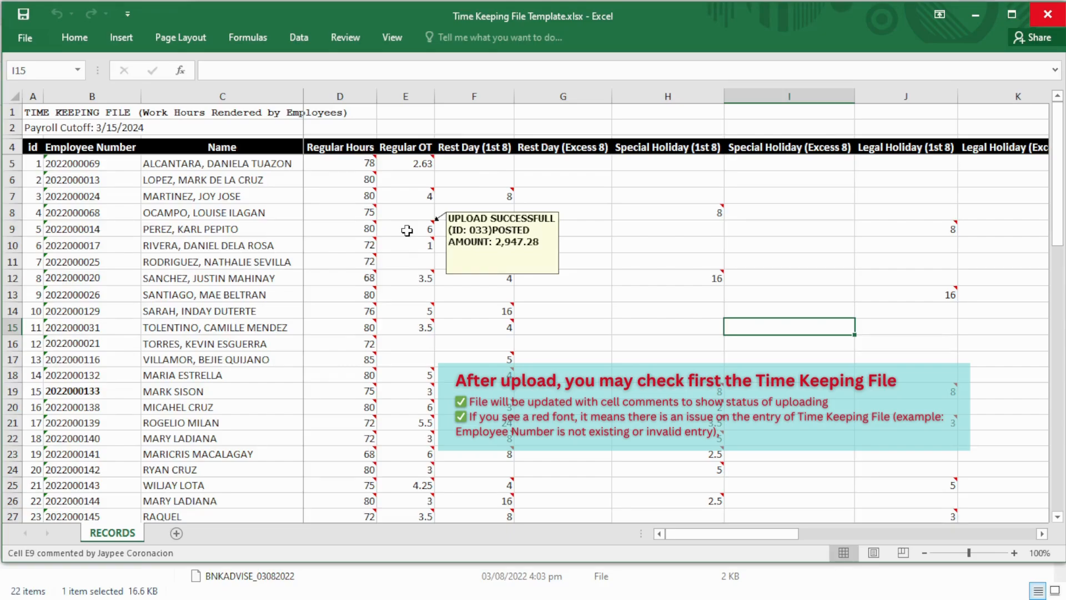
{"action": "mouse_move", "coordinate": [478, 316]}
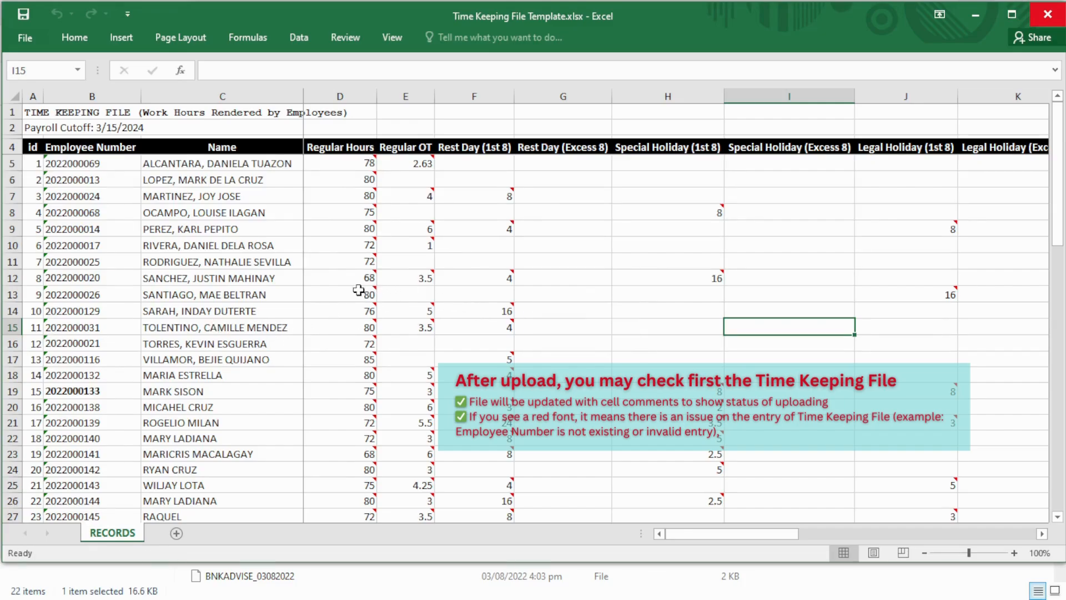
{"action": "left_click", "coordinate": [13, 278]}
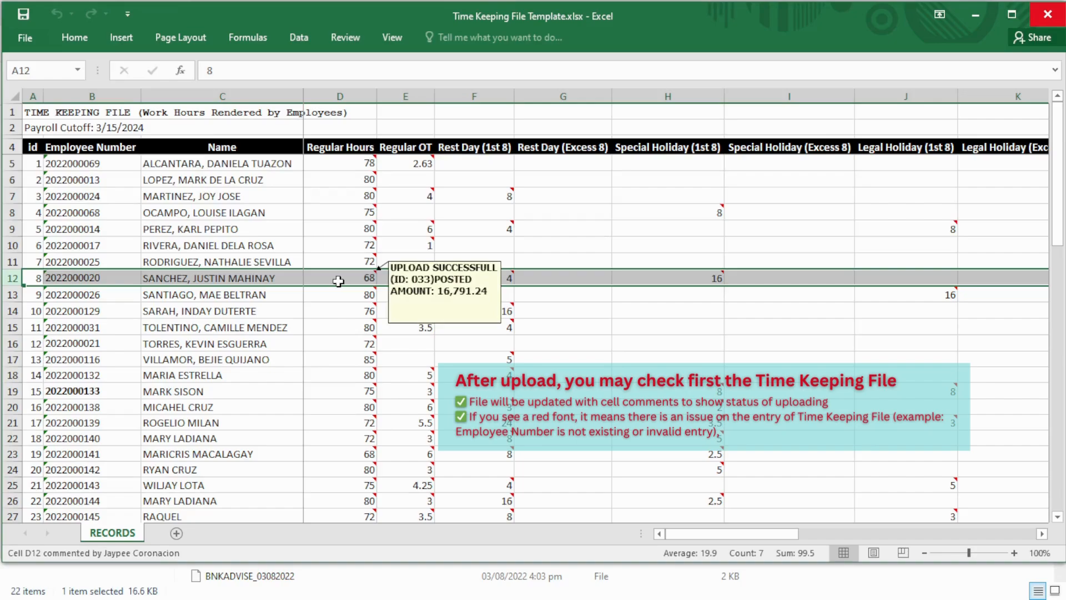
{"action": "mouse_move", "coordinate": [401, 280]}
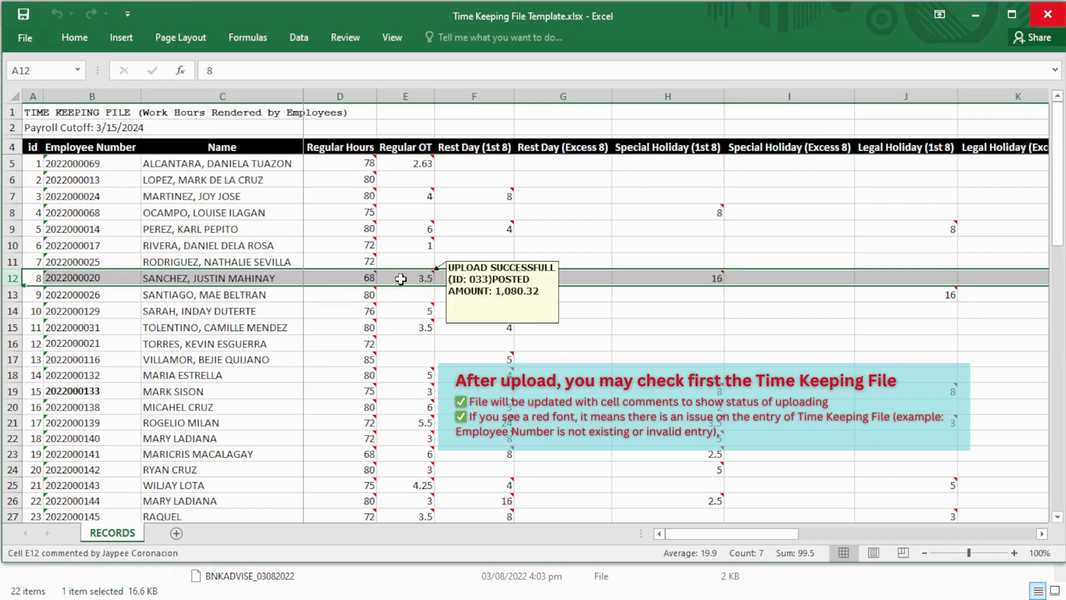
Read the upload comments on row 12's Rest Day and Special Holiday hours, and copy that row's employee number.
{"action": "mouse_move", "coordinate": [463, 277]}
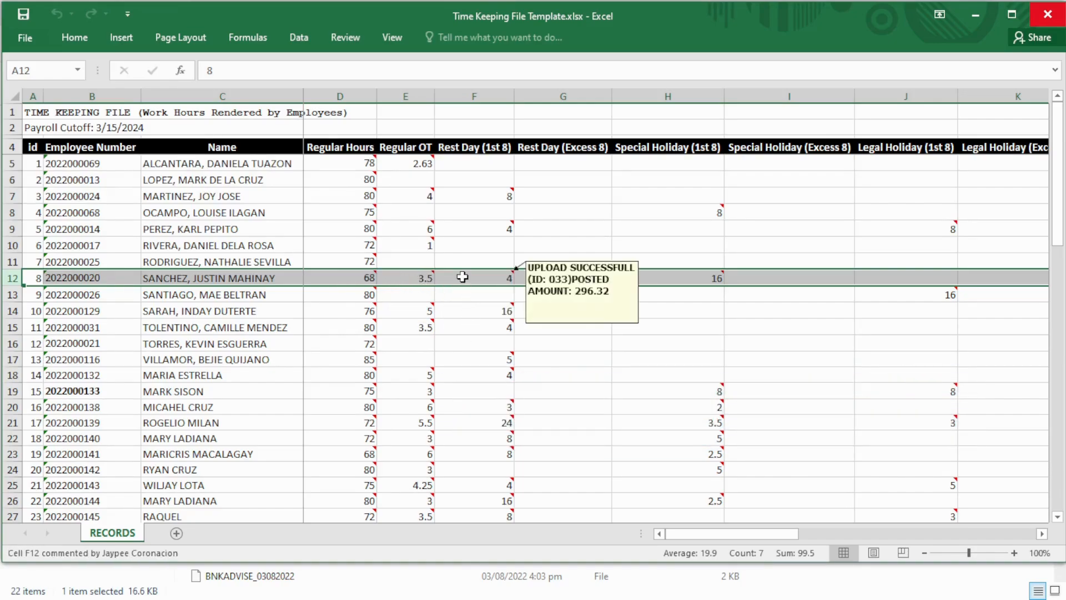
{"action": "mouse_move", "coordinate": [654, 278]}
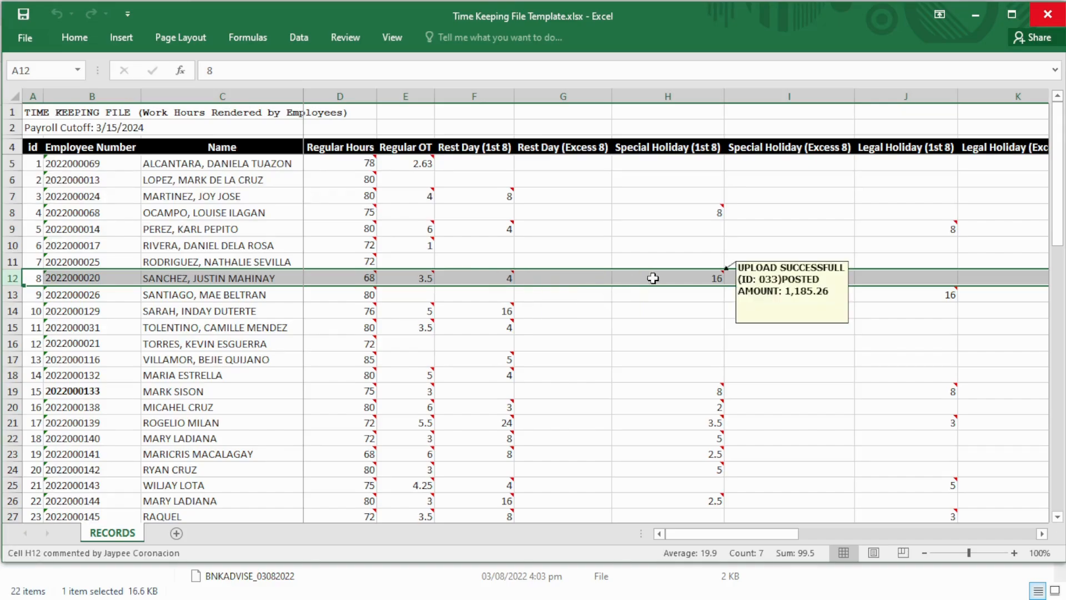
{"action": "left_click", "coordinate": [100, 279]}
{"action": "double_click", "coordinate": [89, 277]}
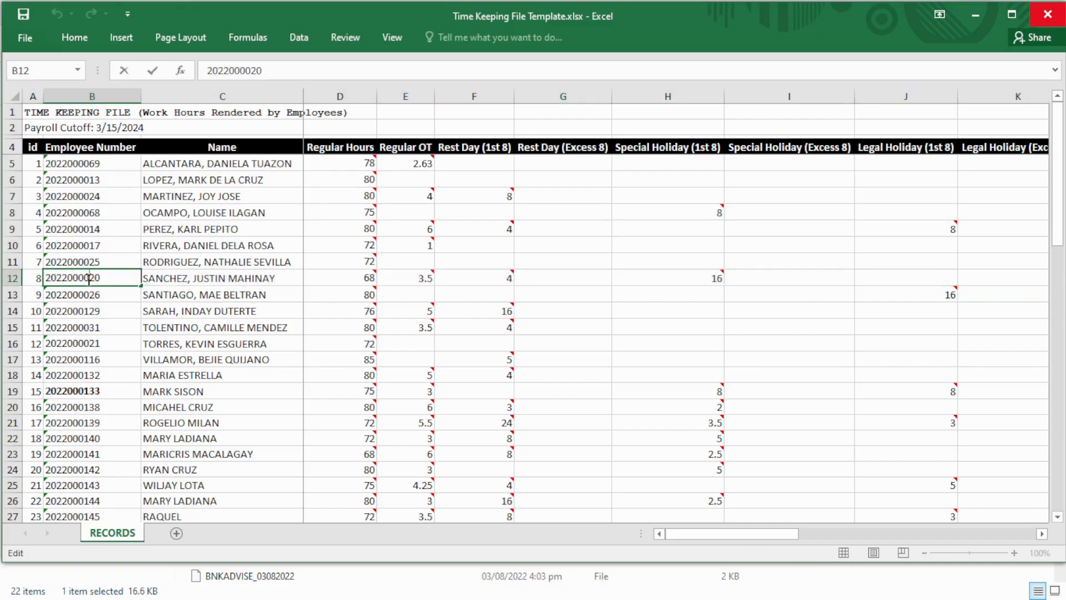
{"action": "double_click", "coordinate": [89, 278]}
{"action": "right_click", "coordinate": [88, 279]}
{"action": "left_click", "coordinate": [122, 305]}
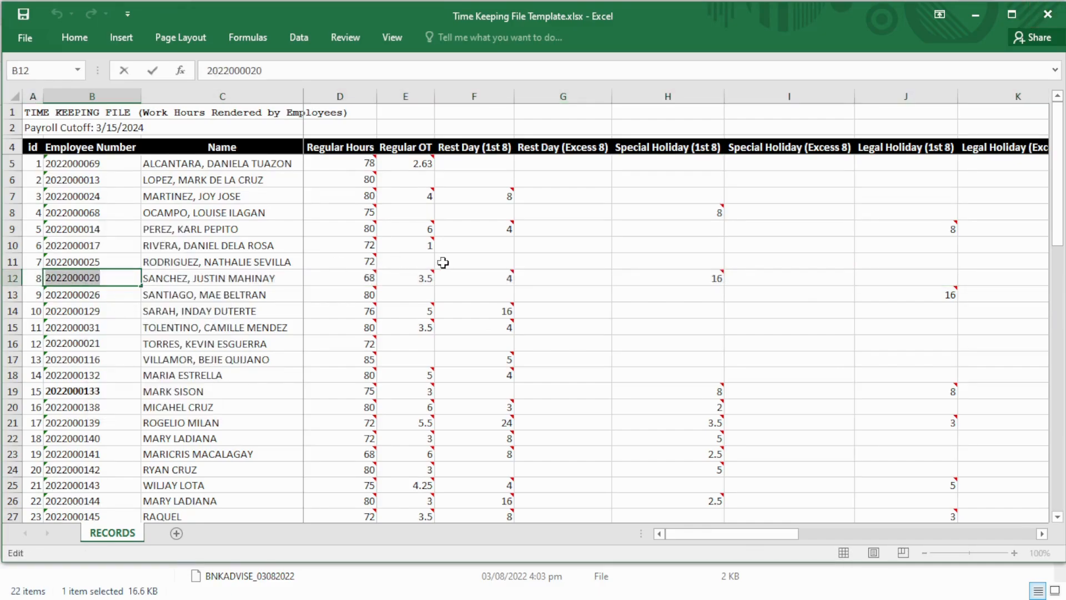
{"action": "left_click", "coordinate": [442, 263]}
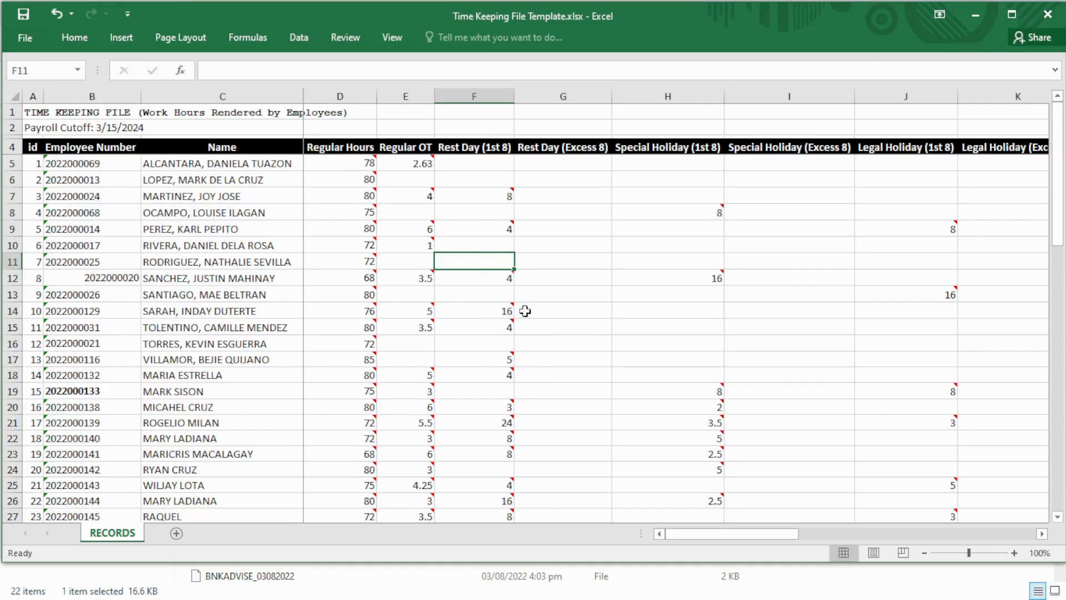
Switch back to the Payroll System and close the Time-Keeping Upload Manager.
{"action": "key", "text": "alt+Tab"}
{"action": "left_click", "coordinate": [480, 271]}
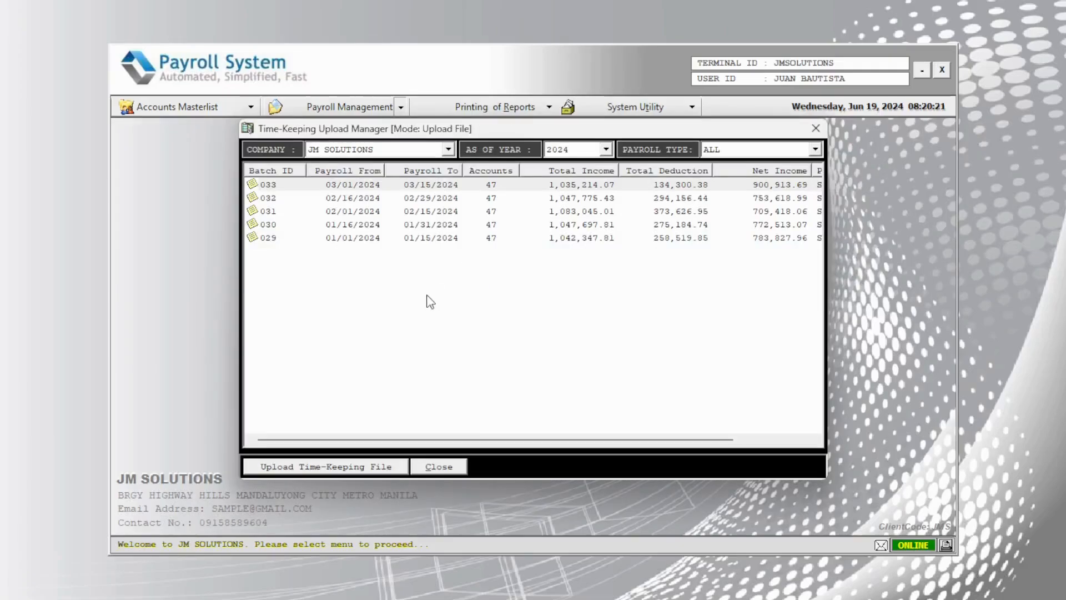
{"action": "left_click", "coordinate": [442, 467]}
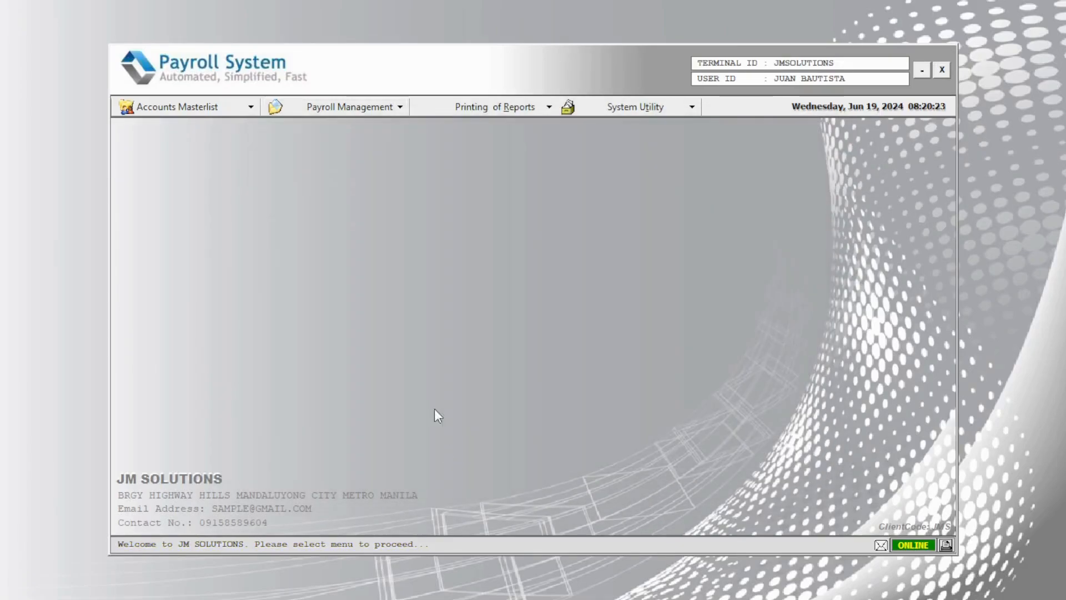
Open Payroll Batch Management and display the employee list of the 03/01/2024 to 03/15/2024 batch.
{"action": "left_click", "coordinate": [349, 109]}
{"action": "left_click", "coordinate": [384, 124]}
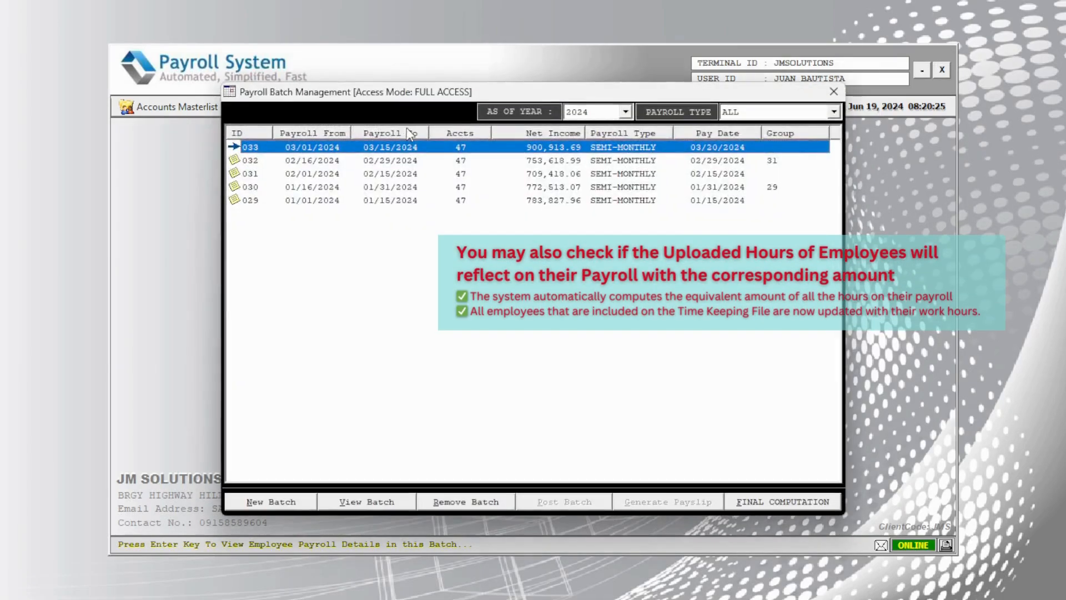
{"action": "left_click", "coordinate": [406, 160]}
{"action": "left_click", "coordinate": [406, 145]}
{"action": "double_click", "coordinate": [406, 146]}
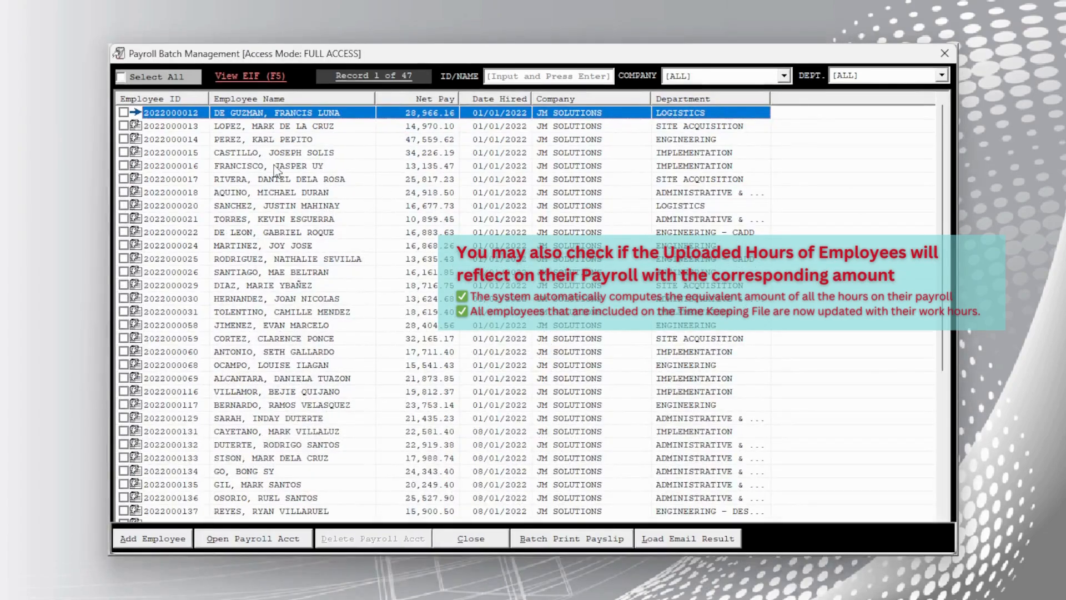
Find the employee in the batch by pasting the copied employee number into the ID/Name search, and open their payroll details.
{"action": "left_click", "coordinate": [276, 165]}
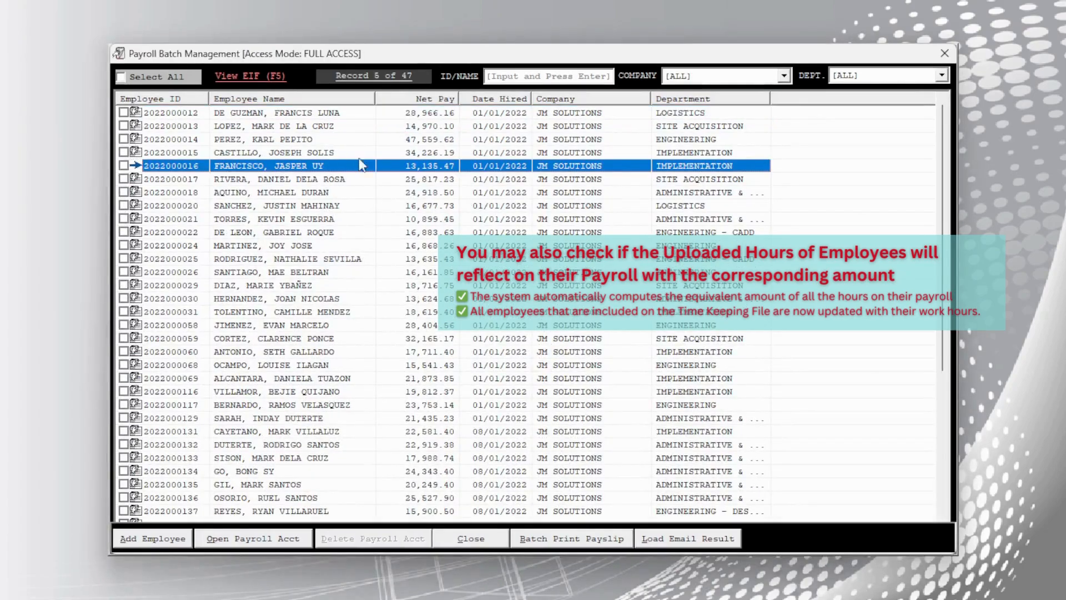
{"action": "right_click", "coordinate": [542, 78]}
{"action": "left_click", "coordinate": [575, 141]}
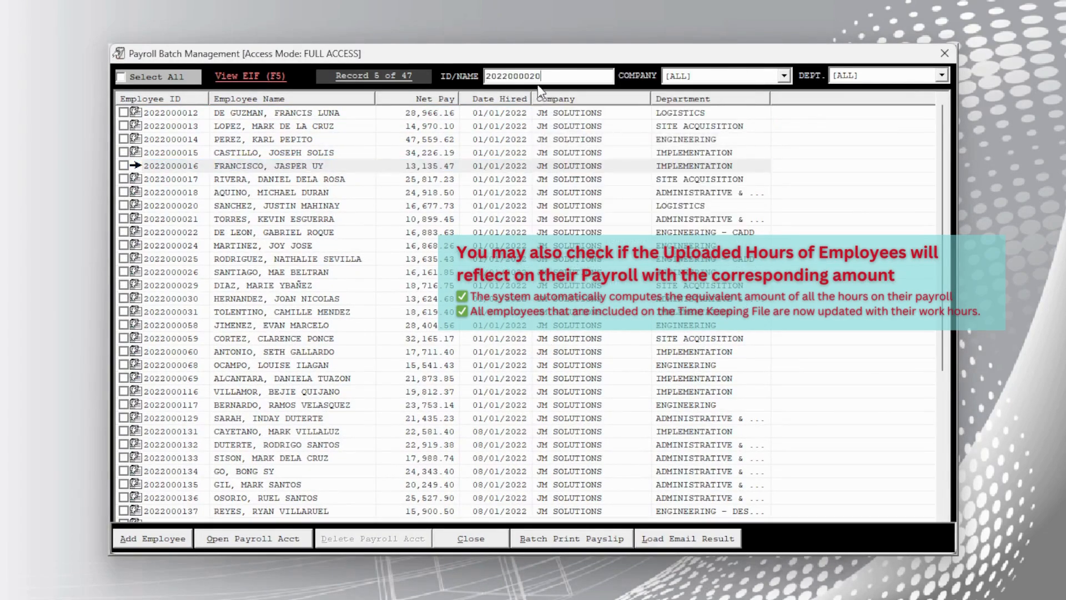
{"action": "key", "text": "Return"}
{"action": "left_click", "coordinate": [328, 206]}
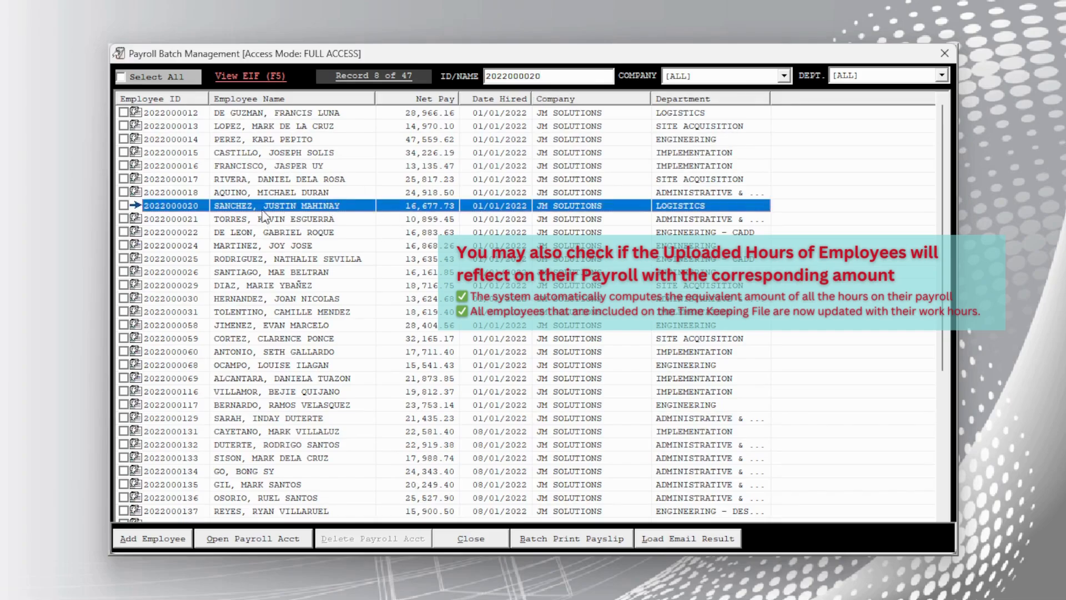
{"action": "double_click", "coordinate": [263, 210]}
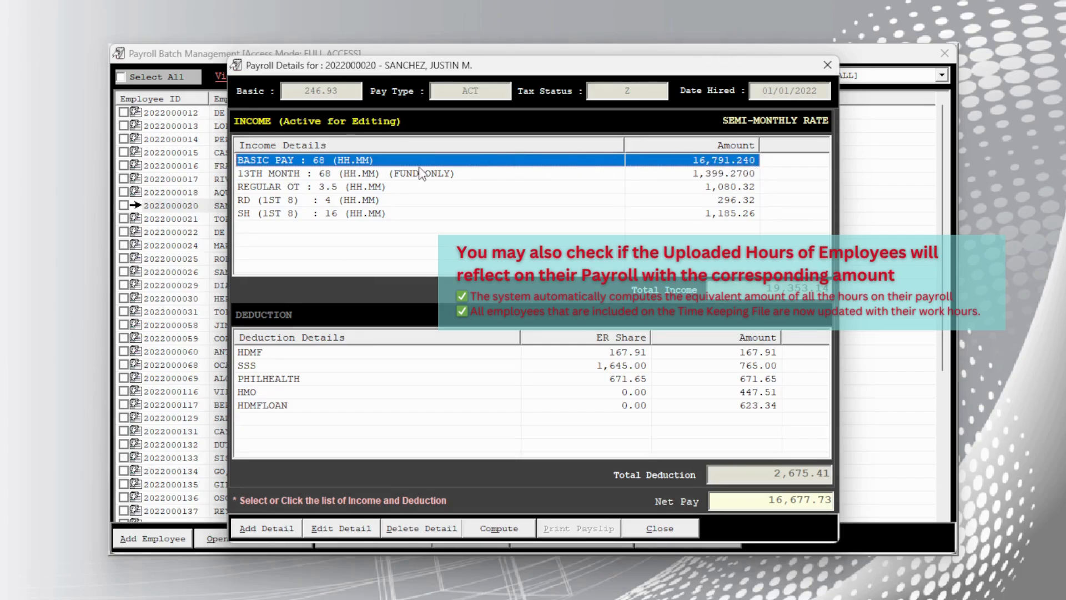
Check the hours and amounts of the employee's Regular OT, RD (1st 8) and SH (1st 8) income entries.
{"action": "left_click", "coordinate": [400, 188]}
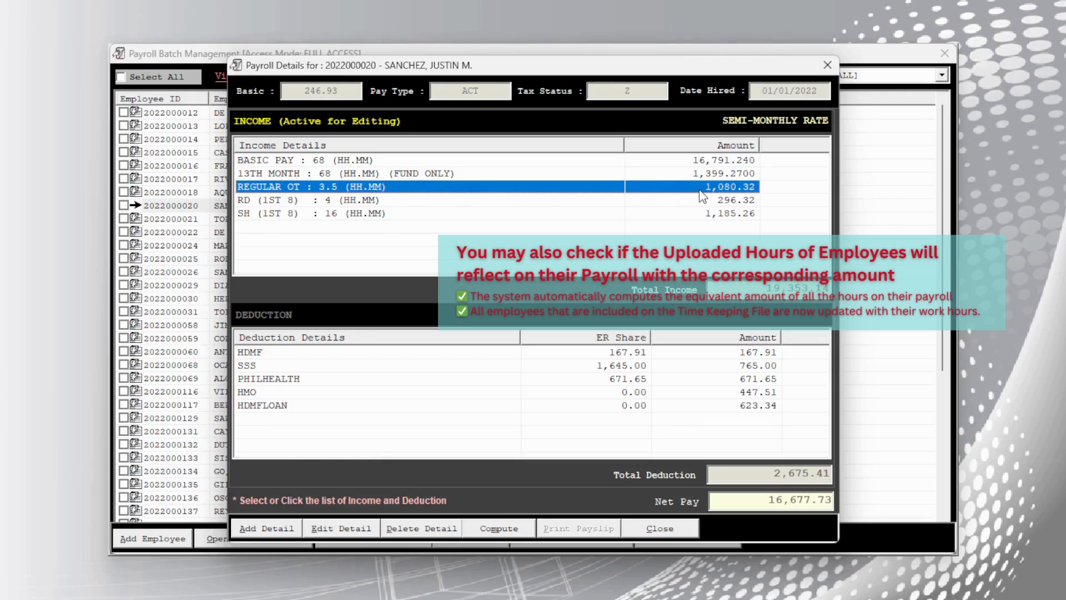
{"action": "left_click", "coordinate": [400, 200]}
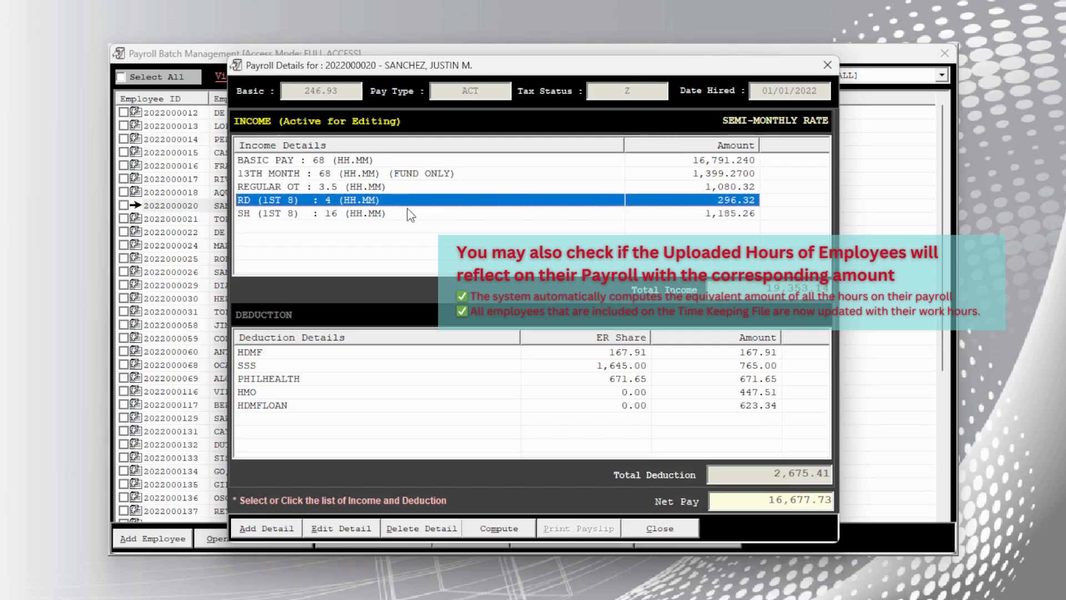
{"action": "left_click", "coordinate": [415, 216]}
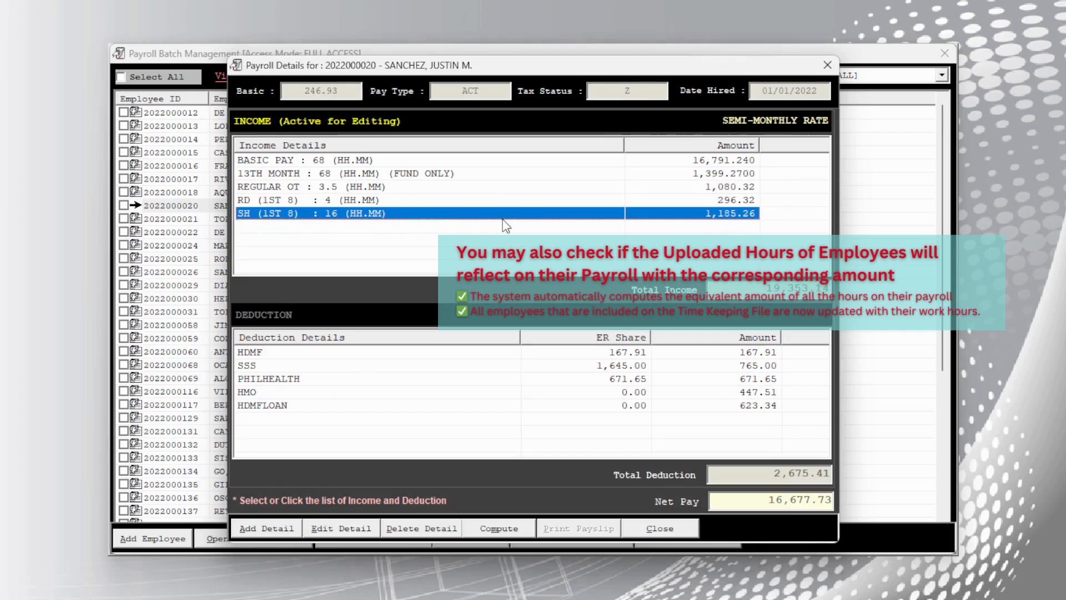
Switch to Excel to read row 12's Special Holiday and Regular OT comments, and compare them with the income entries in the Payroll System.
{"action": "key", "text": "alt+Tab"}
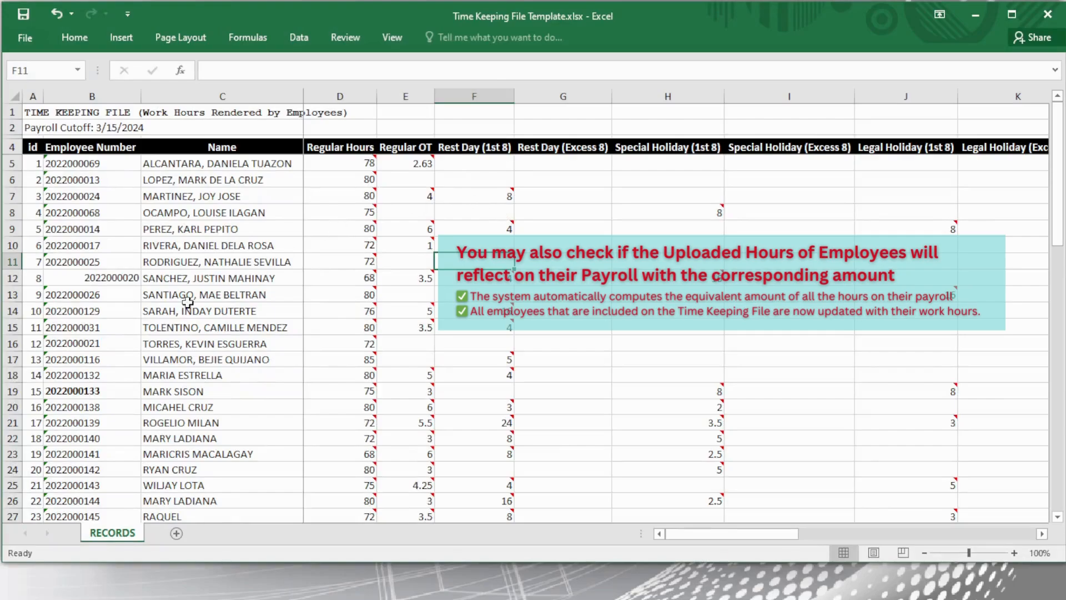
{"action": "left_click", "coordinate": [289, 275]}
{"action": "left_click", "coordinate": [671, 281]}
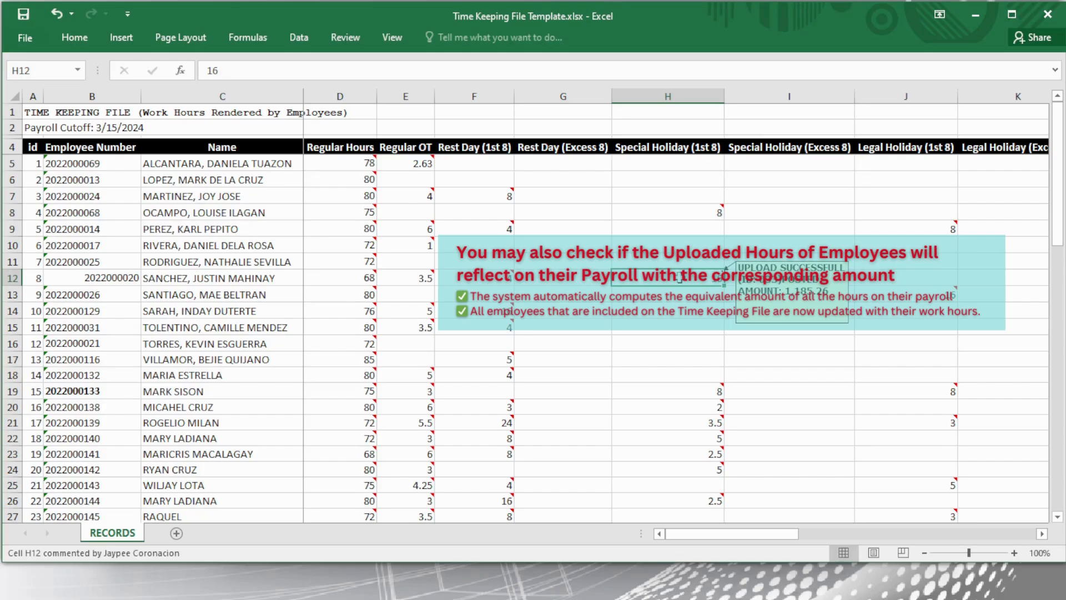
{"action": "mouse_move", "coordinate": [402, 279]}
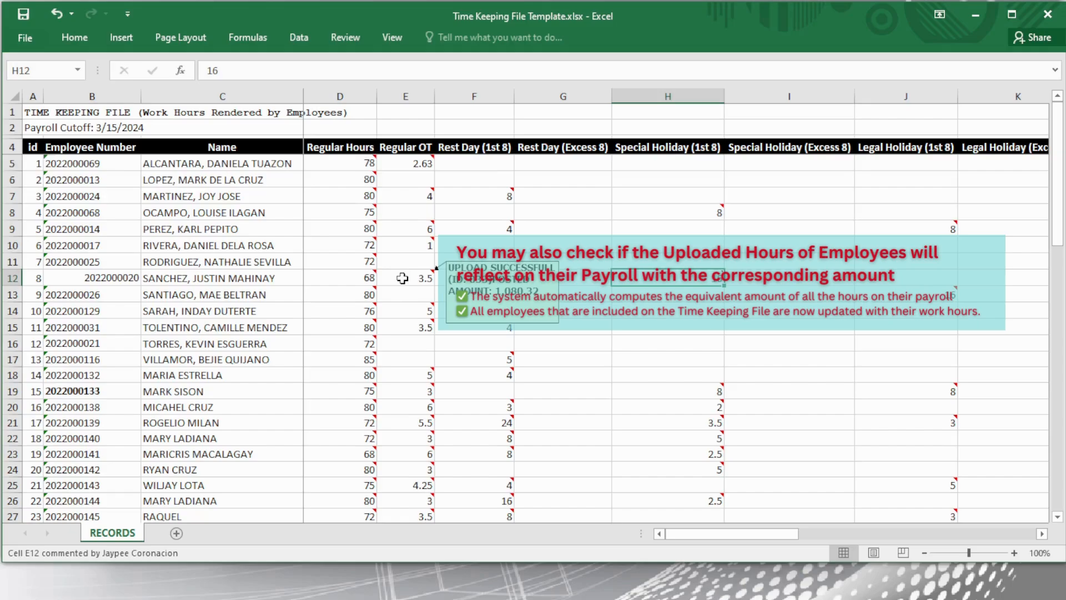
{"action": "key", "text": "alt+Tab"}
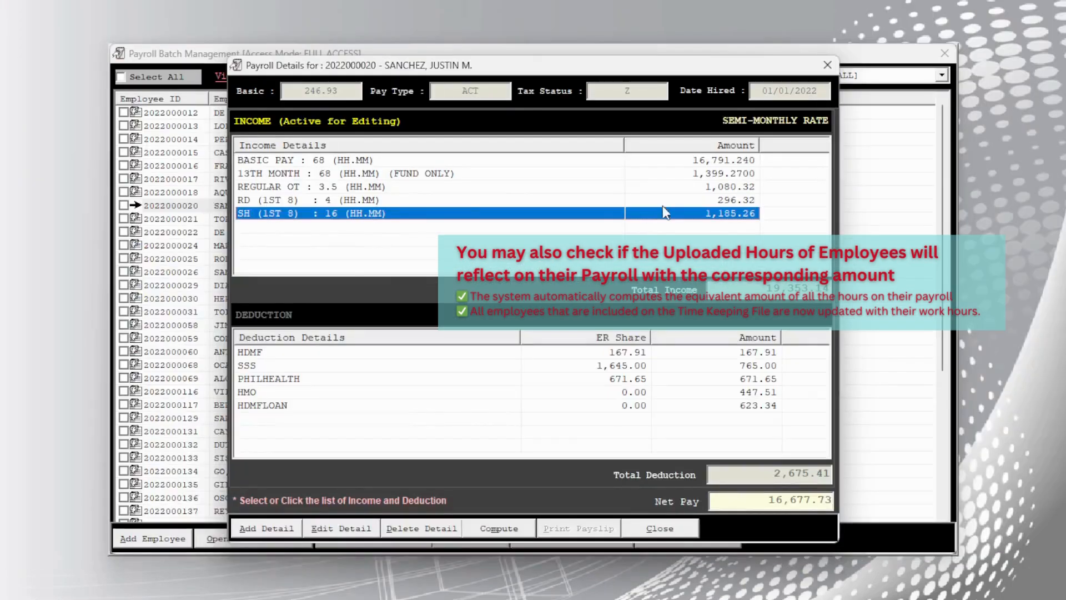
{"action": "left_click", "coordinate": [658, 189]}
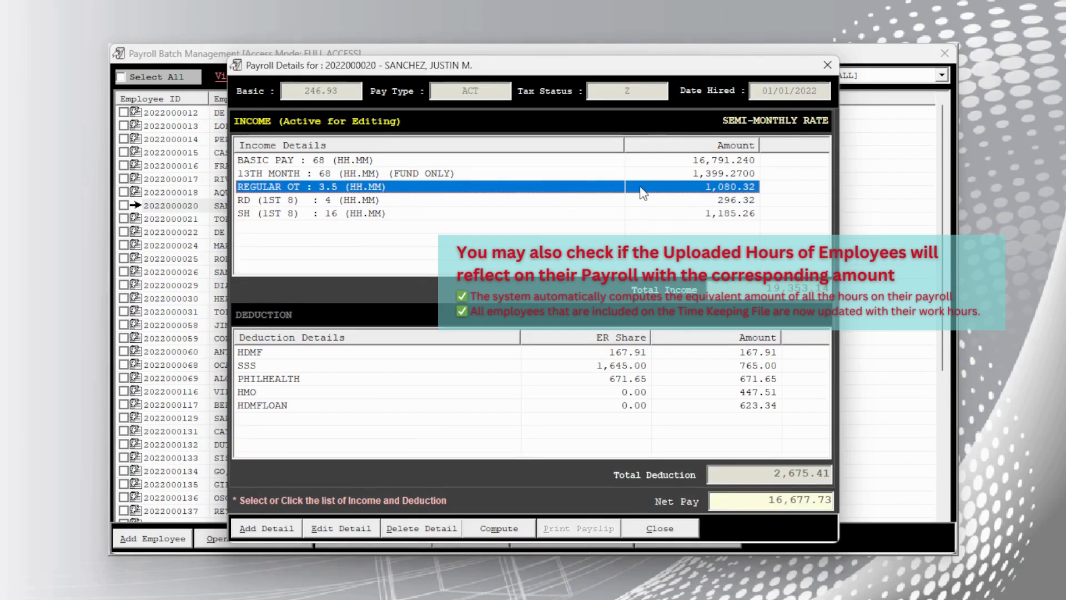
{"action": "left_click", "coordinate": [639, 201]}
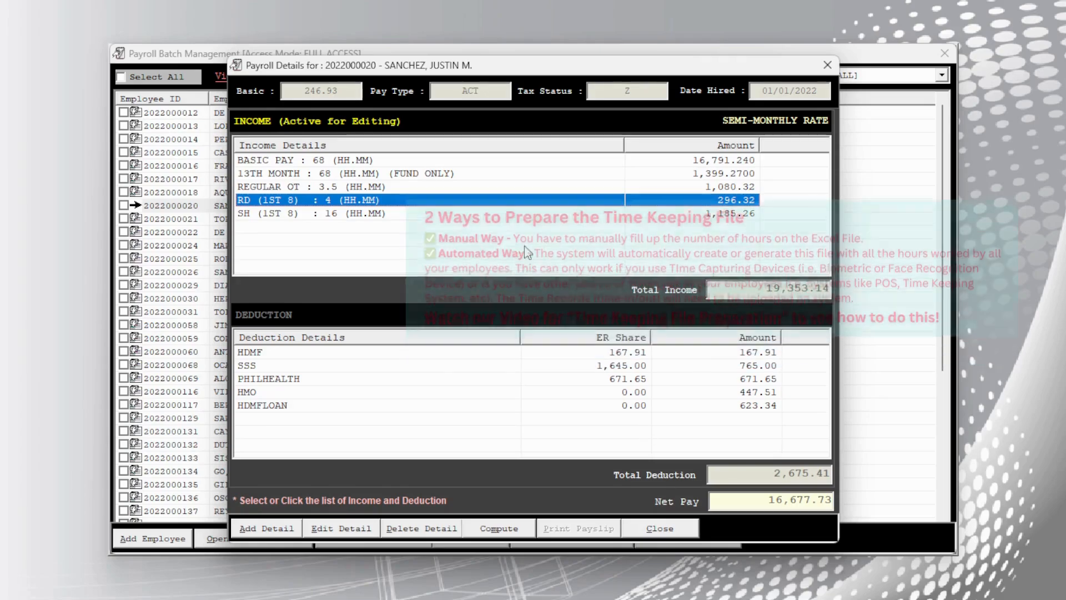
Close the employee's payroll details, the batch's employee list and the Payroll Batch Management window.
{"action": "left_click", "coordinate": [658, 530]}
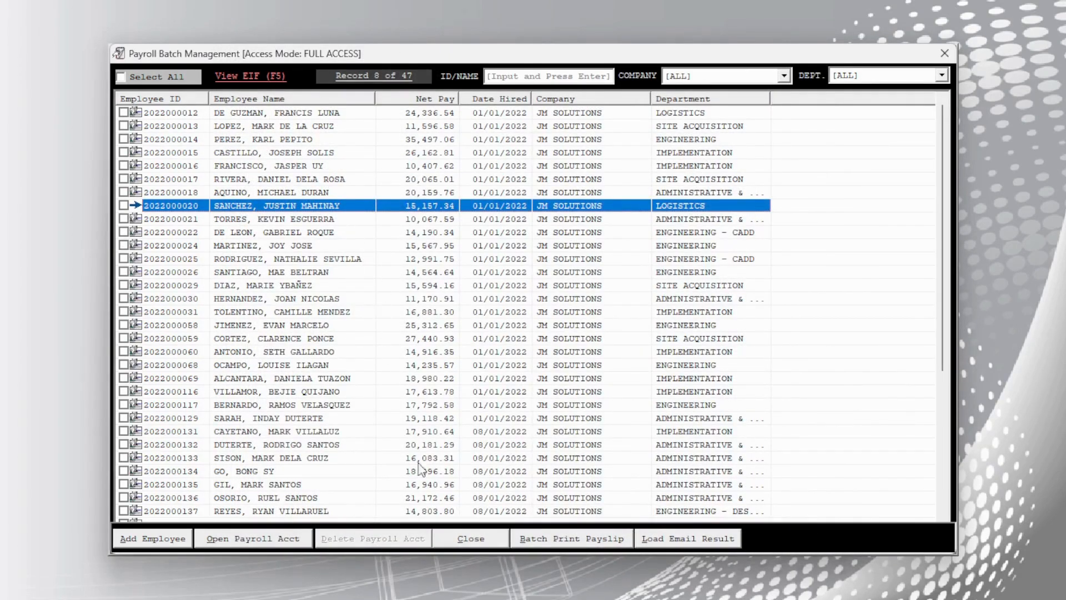
{"action": "left_click", "coordinate": [481, 540]}
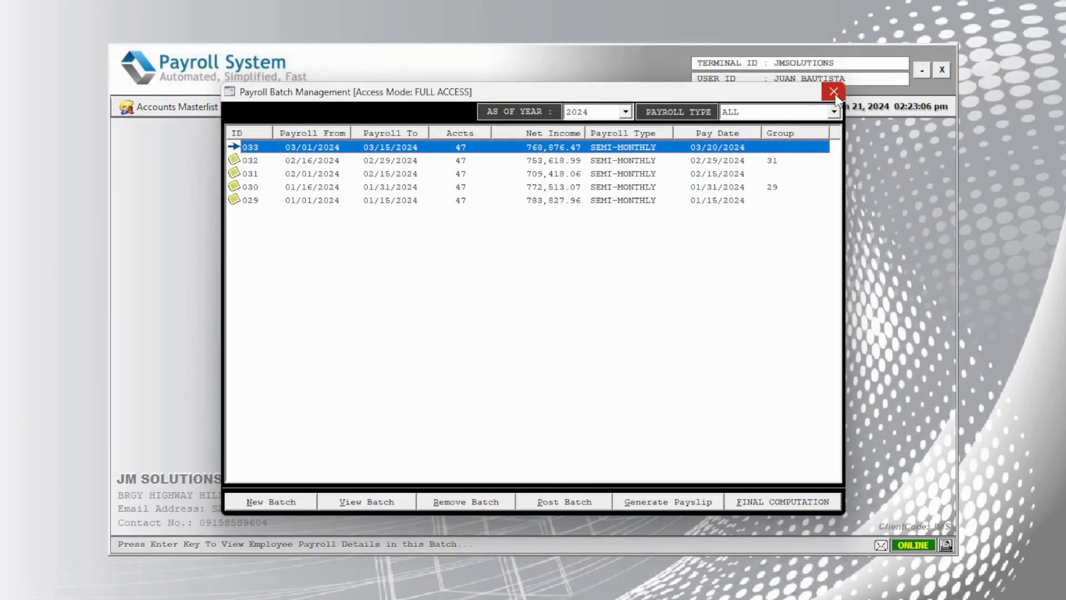
{"action": "left_click", "coordinate": [833, 90]}
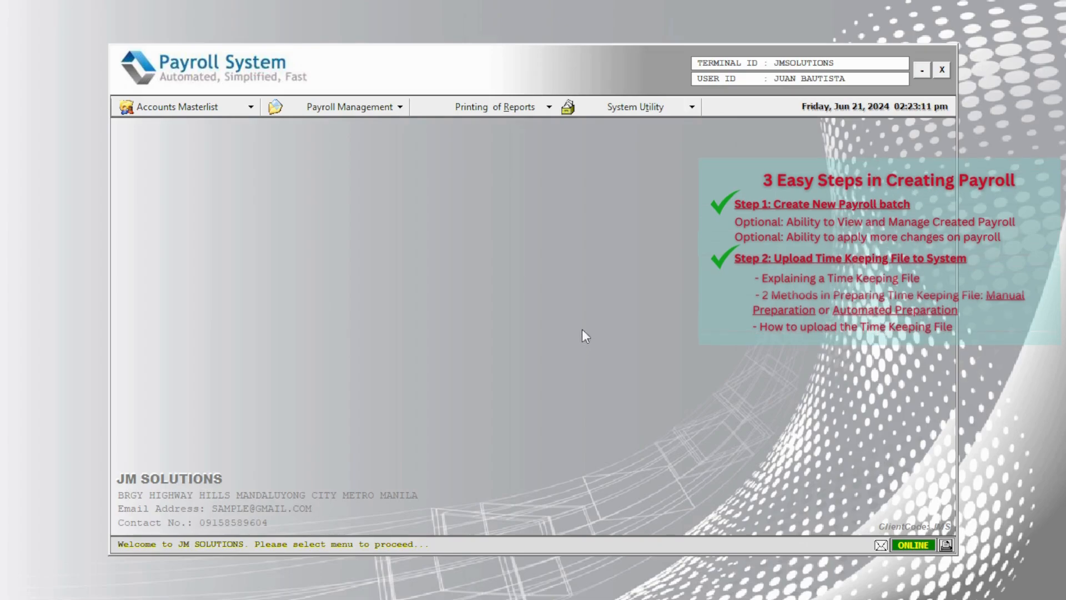
Reopen Payroll Batch Management and run the final computation on the 03/01/2024 to 03/15/2024 batch, agreeing to recompute all accounts.
{"action": "left_click", "coordinate": [363, 110]}
{"action": "left_click", "coordinate": [376, 129]}
{"action": "left_click", "coordinate": [393, 174]}
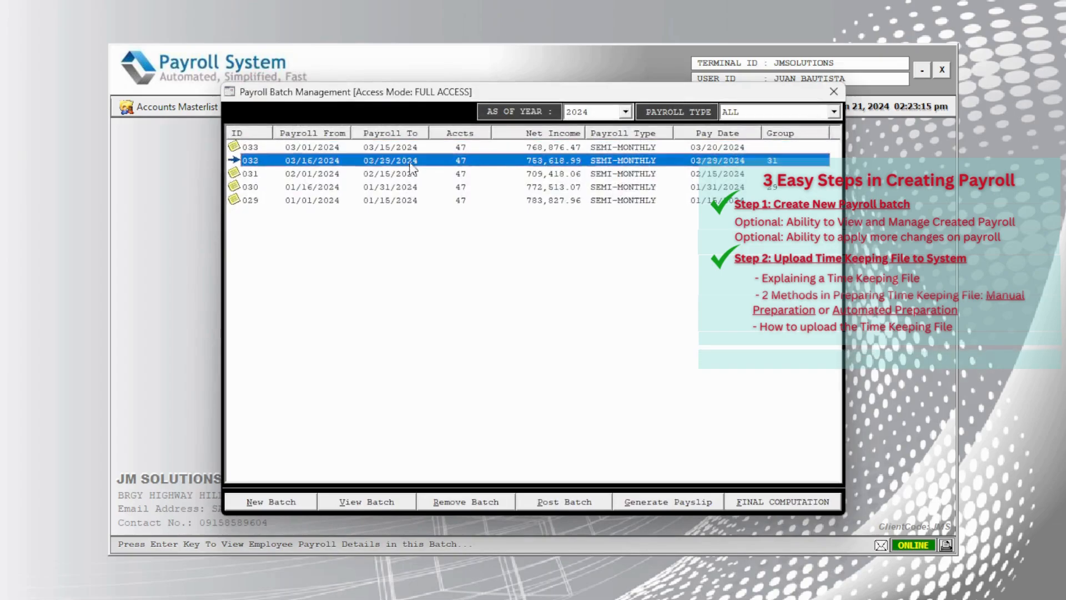
{"action": "left_click", "coordinate": [394, 158]}
{"action": "left_click", "coordinate": [393, 149]}
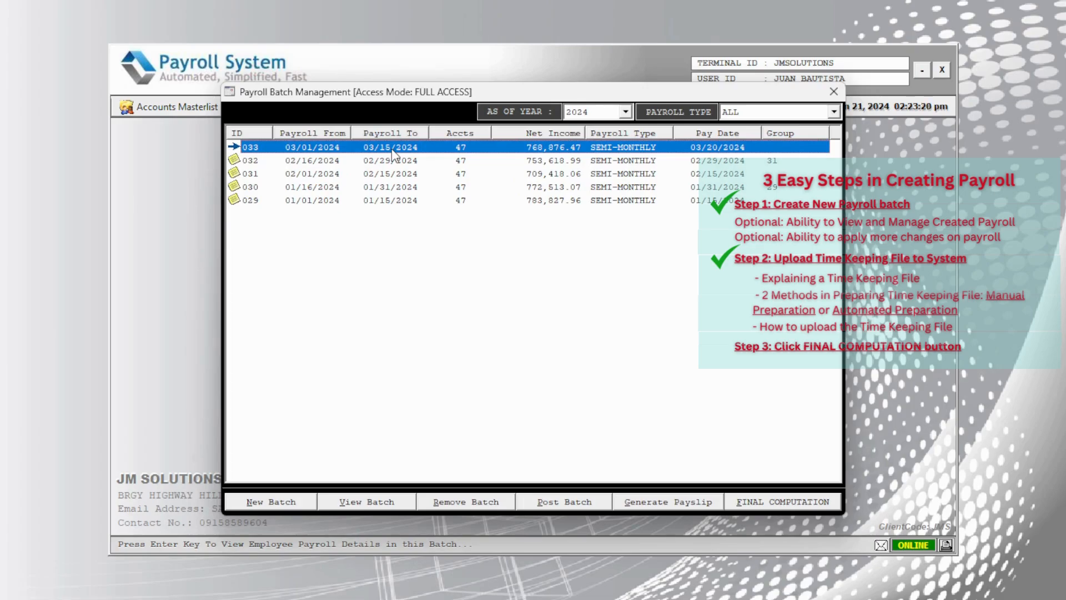
{"action": "left_click", "coordinate": [780, 505]}
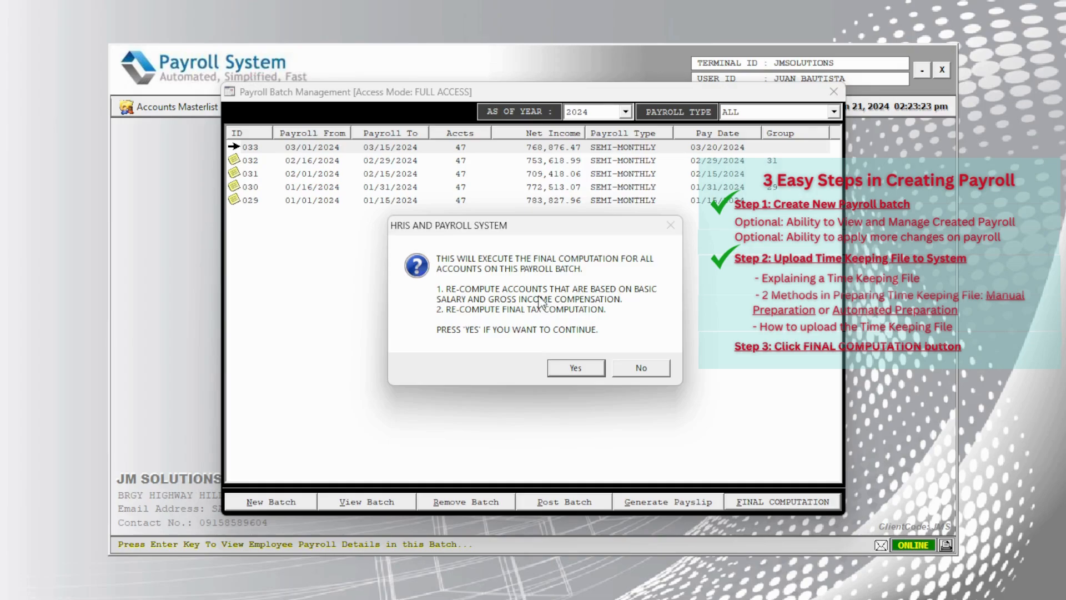
{"action": "left_click", "coordinate": [586, 371]}
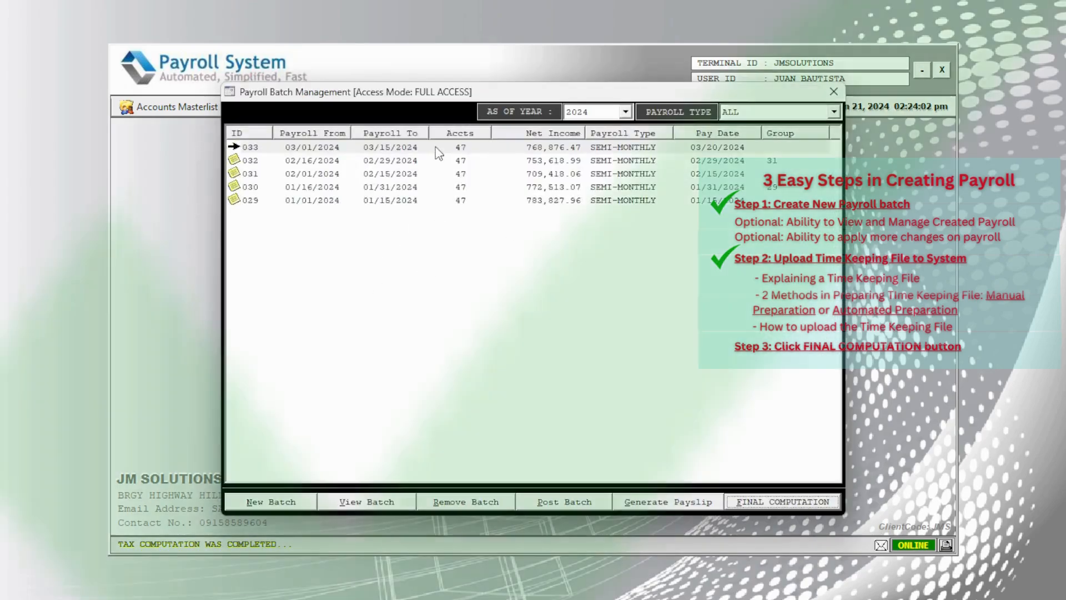
Reopen the previously checked Logistics employee's payroll details in the 03/01/2024 to 03/15/2024 batch and generate a print preview of the payslip.
{"action": "left_click", "coordinate": [387, 161]}
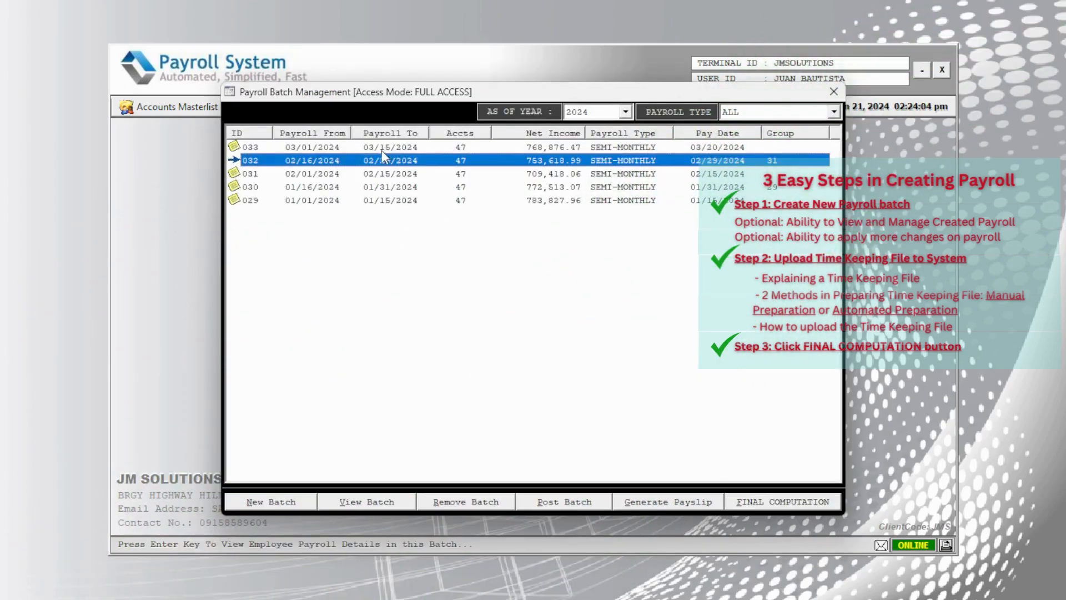
{"action": "left_click", "coordinate": [381, 150]}
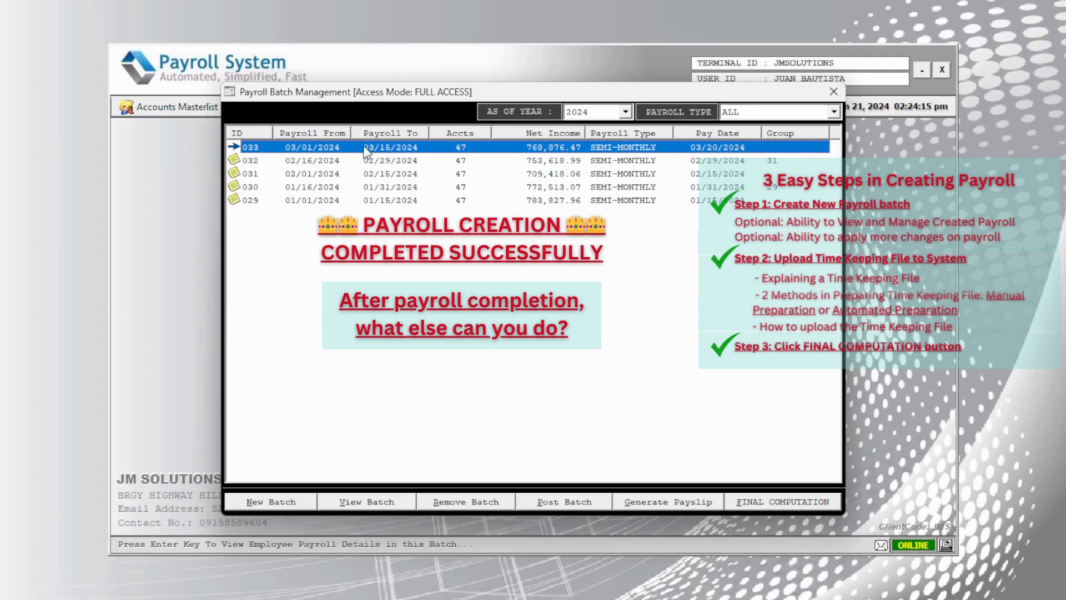
{"action": "double_click", "coordinate": [364, 151]}
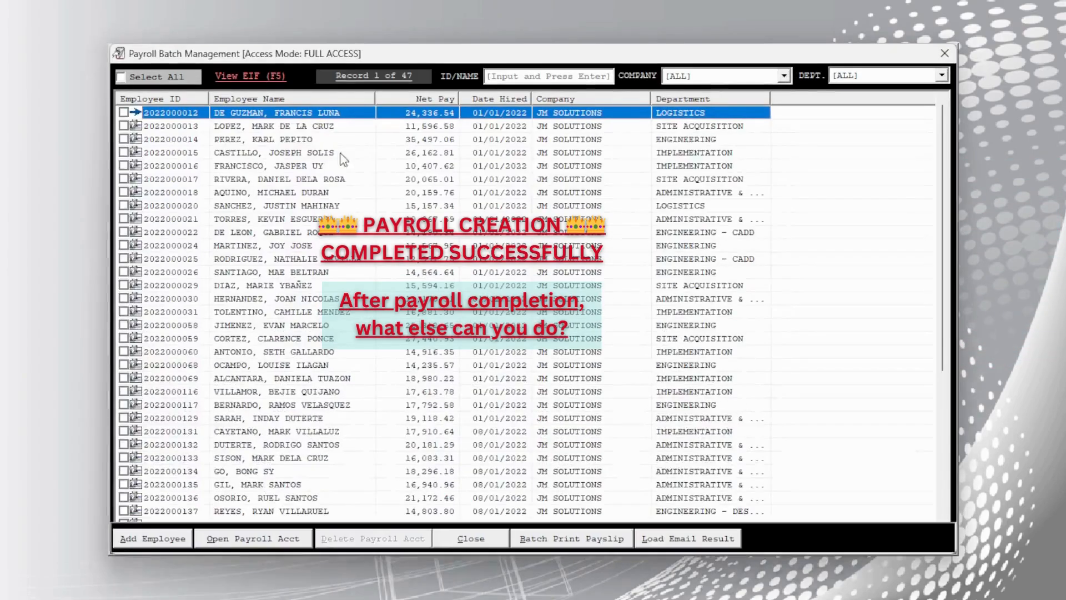
{"action": "left_click", "coordinate": [279, 221]}
{"action": "left_click", "coordinate": [279, 210]}
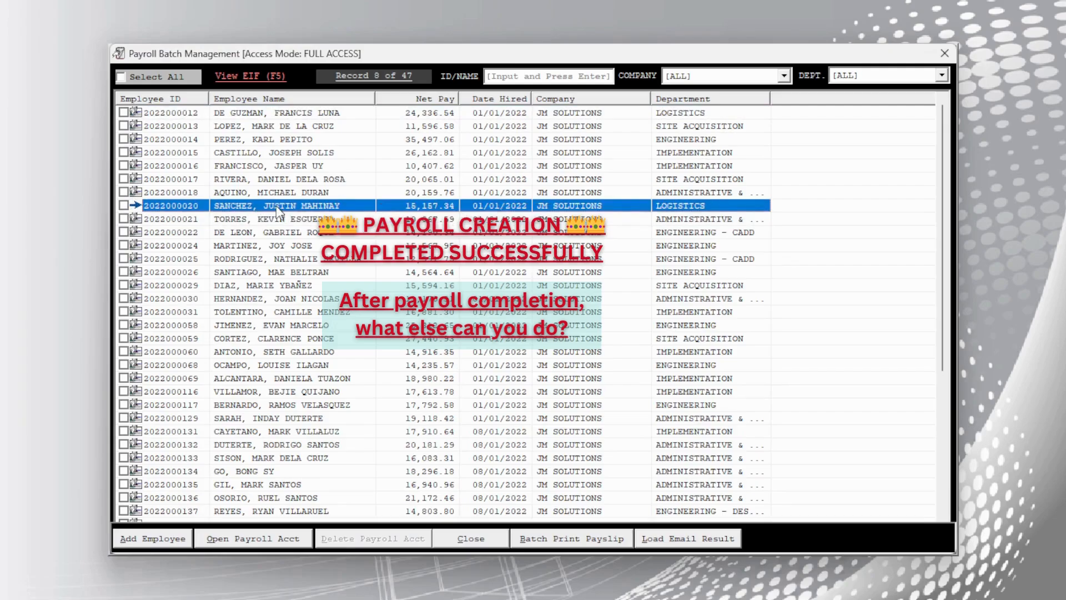
{"action": "double_click", "coordinate": [300, 209]}
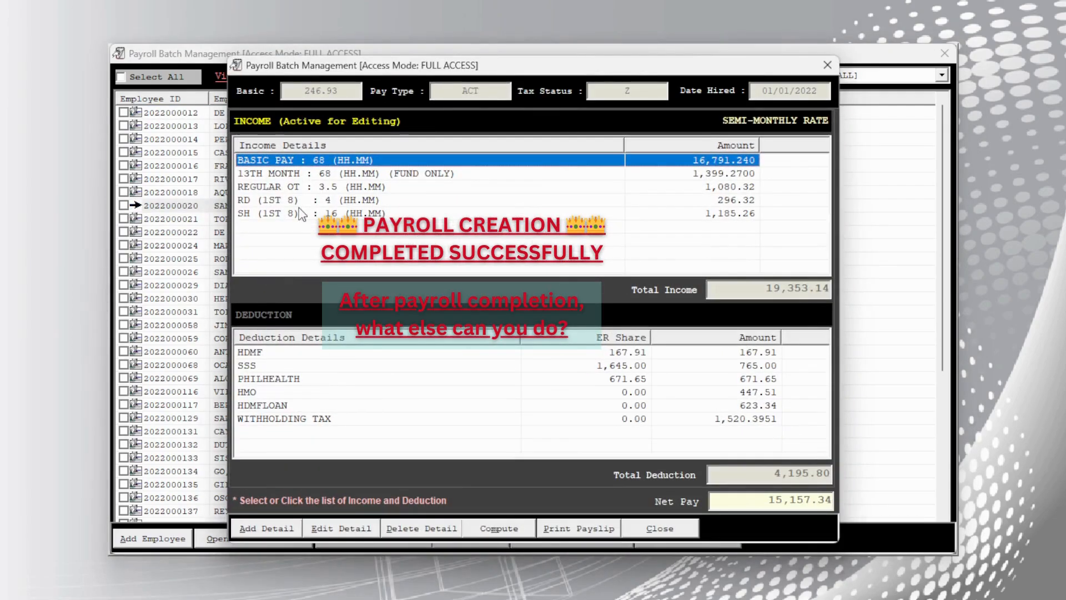
{"action": "left_click", "coordinate": [574, 528]}
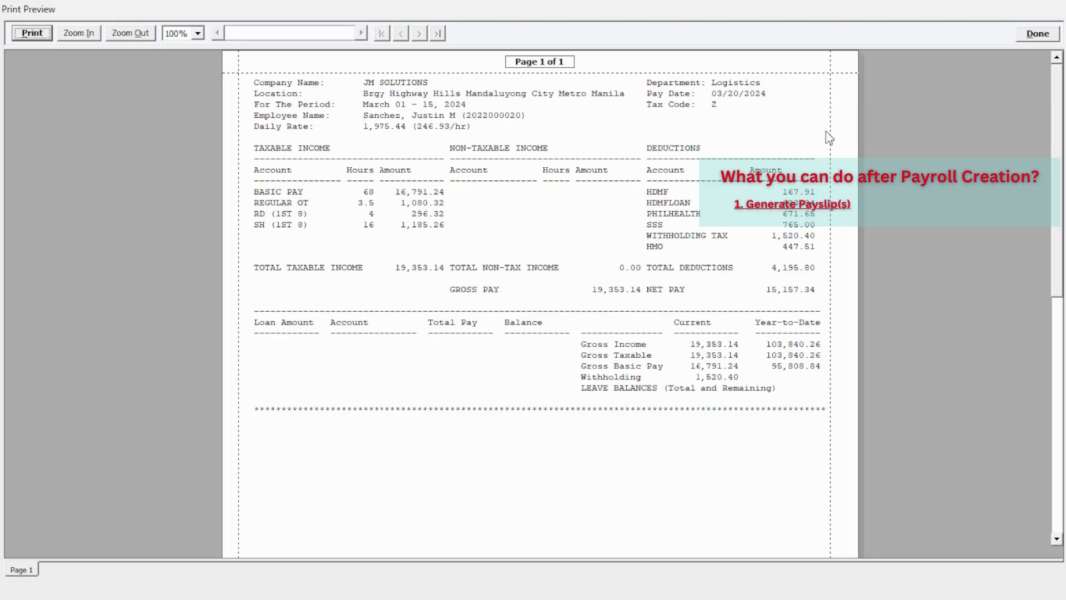
Close the payslip preview, the employee's payroll details and the batch's employee list.
{"action": "left_click", "coordinate": [1025, 38]}
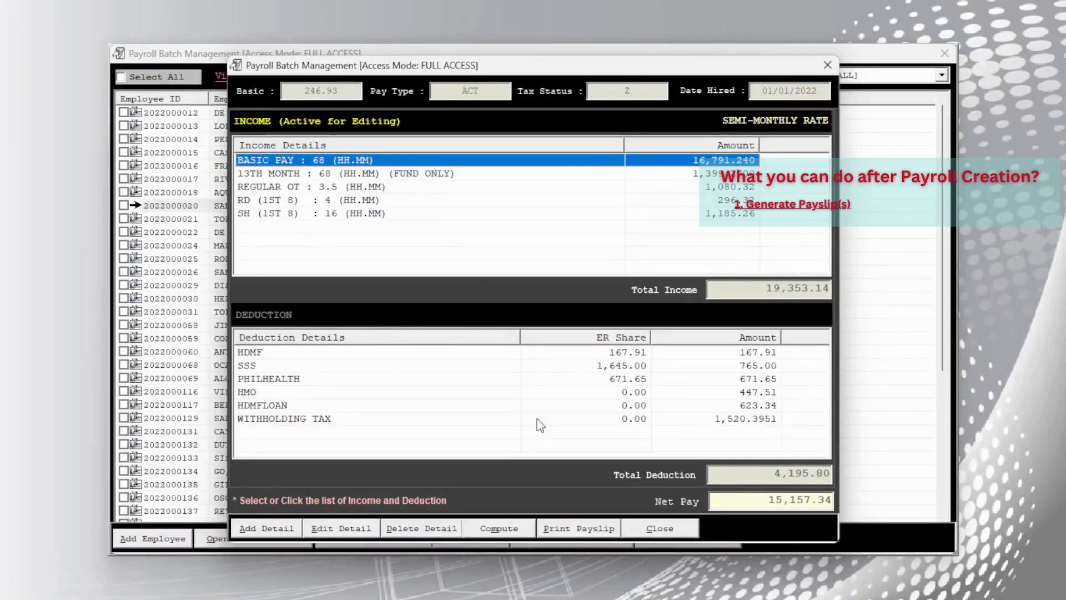
{"action": "left_click", "coordinate": [660, 529]}
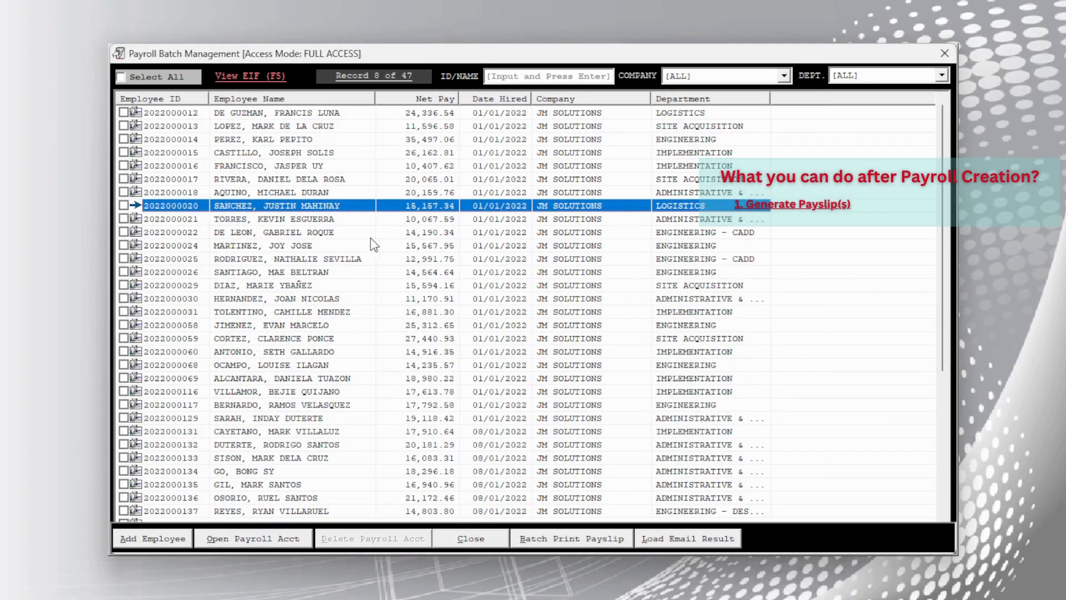
{"action": "left_click", "coordinate": [151, 79]}
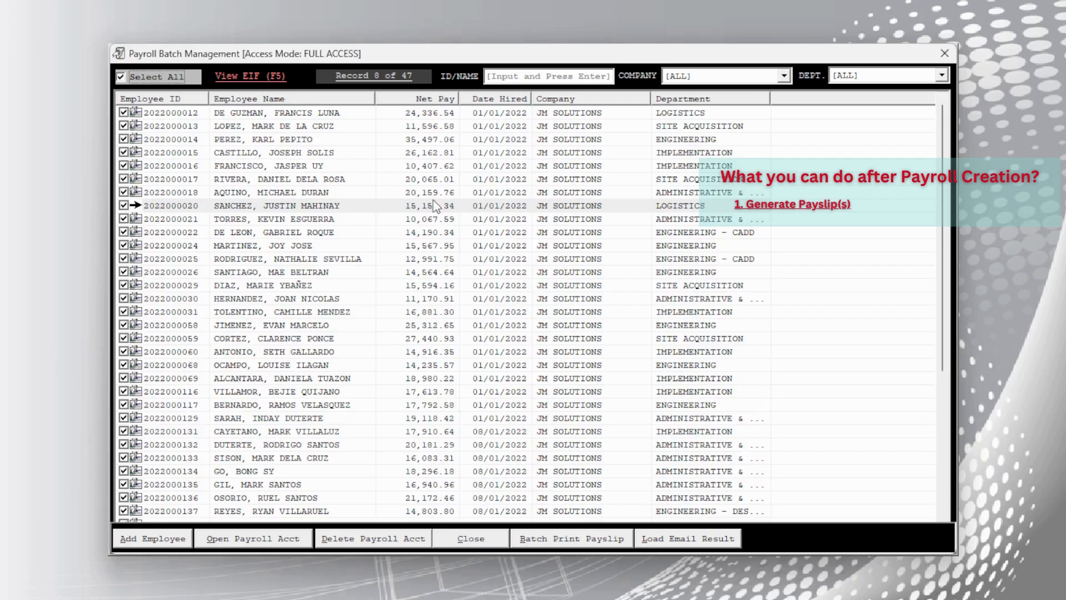
{"action": "left_click", "coordinate": [477, 542]}
Generate the payslips for all accounts in the 03/01/2024 to 03/15/2024 batch.
{"action": "left_click", "coordinate": [368, 172]}
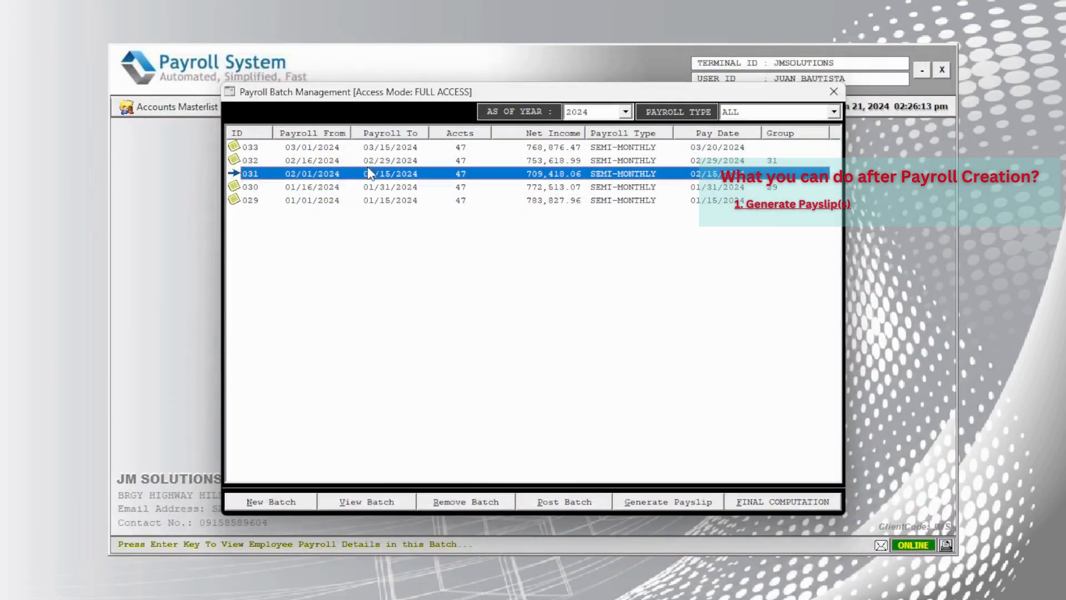
{"action": "left_click", "coordinate": [376, 150]}
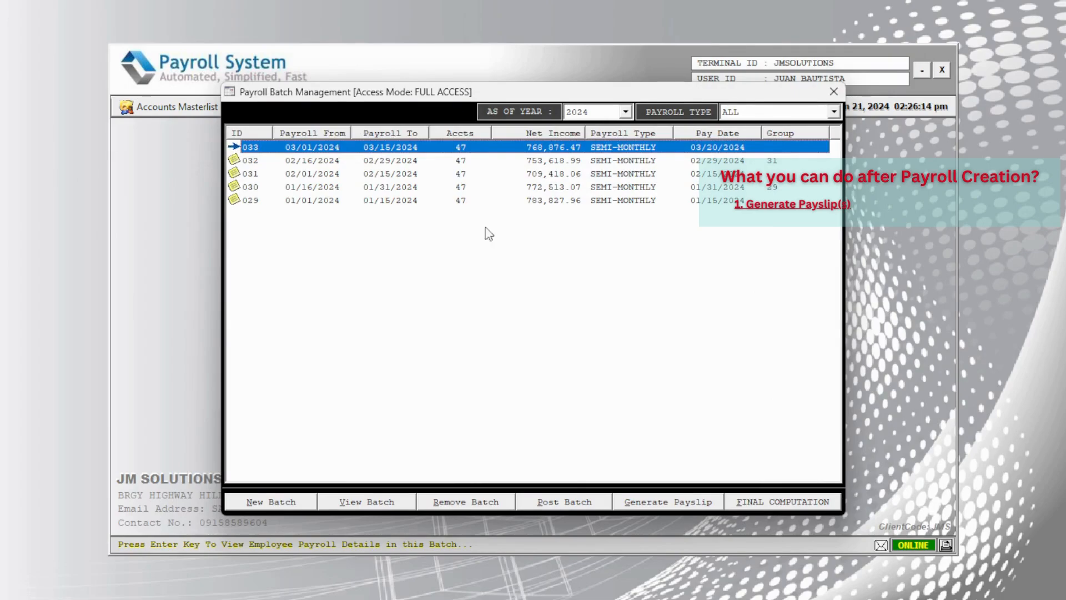
{"action": "left_click", "coordinate": [692, 508]}
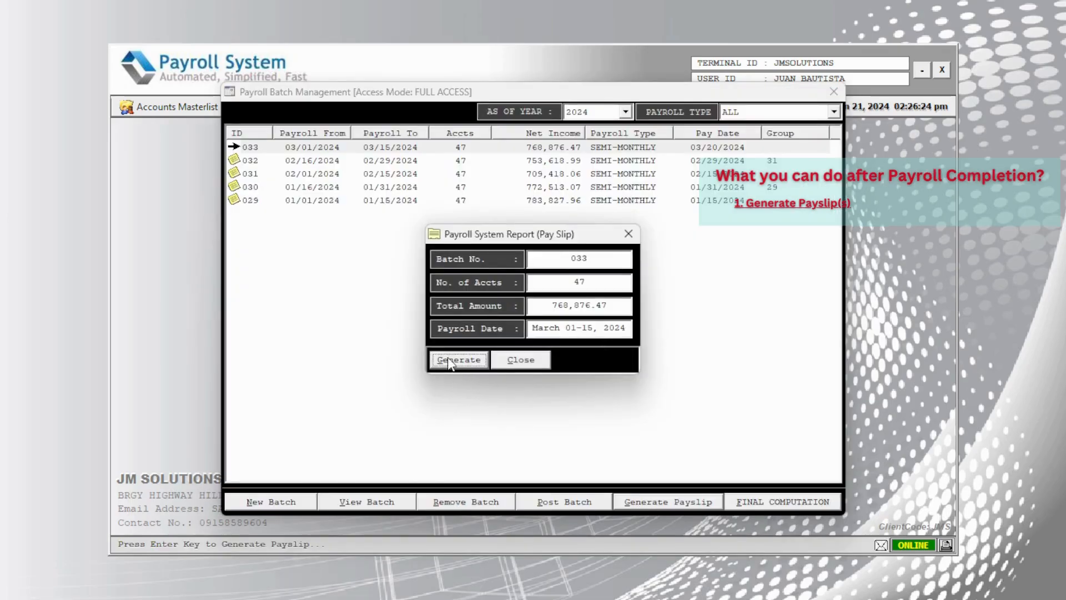
{"action": "left_click", "coordinate": [450, 358]}
{"action": "left_click", "coordinate": [445, 306]}
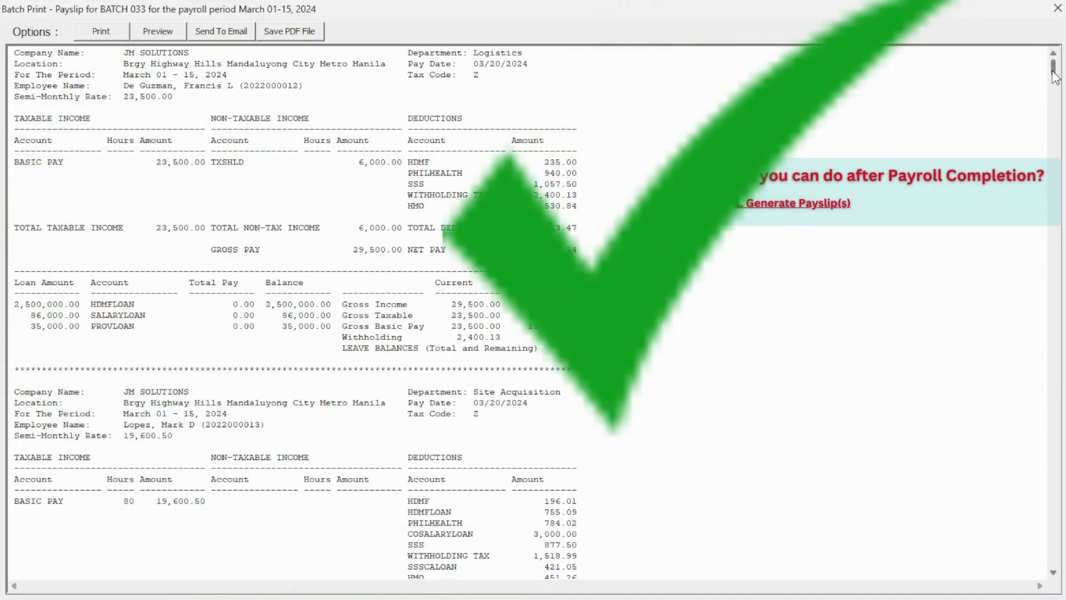
Examine the batch payslips, checking the salary loan, HDMF loan and vacation leave balances on an Engineering employee's payslip.
{"action": "left_click_drag", "start_coordinate": [1054, 71], "coordinate": [993, 316]}
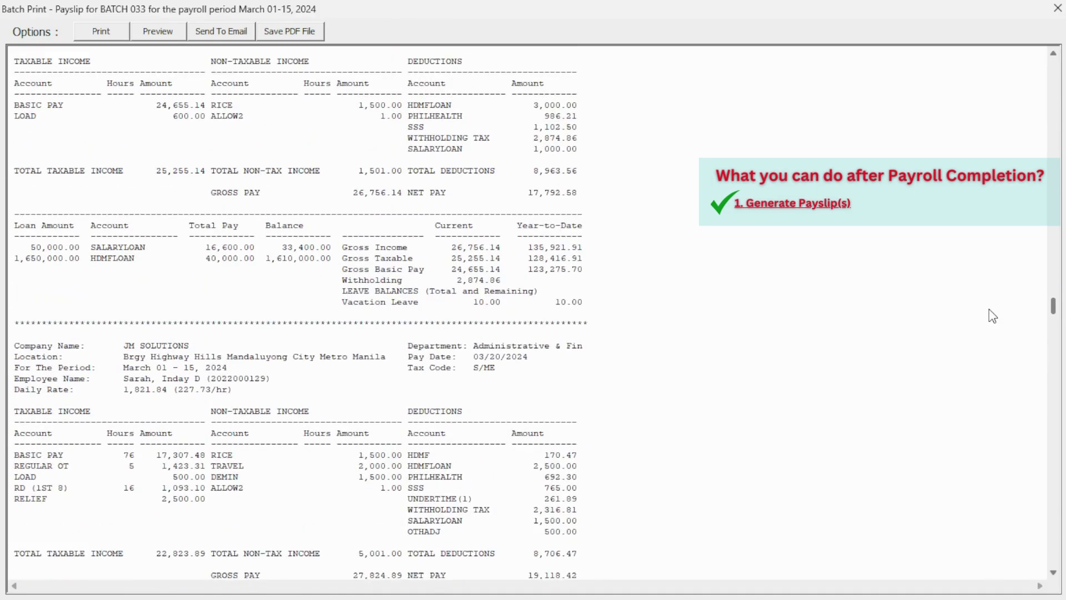
{"action": "scroll", "coordinate": [168, 177], "scroll_direction": "up", "scroll_amount": 4}
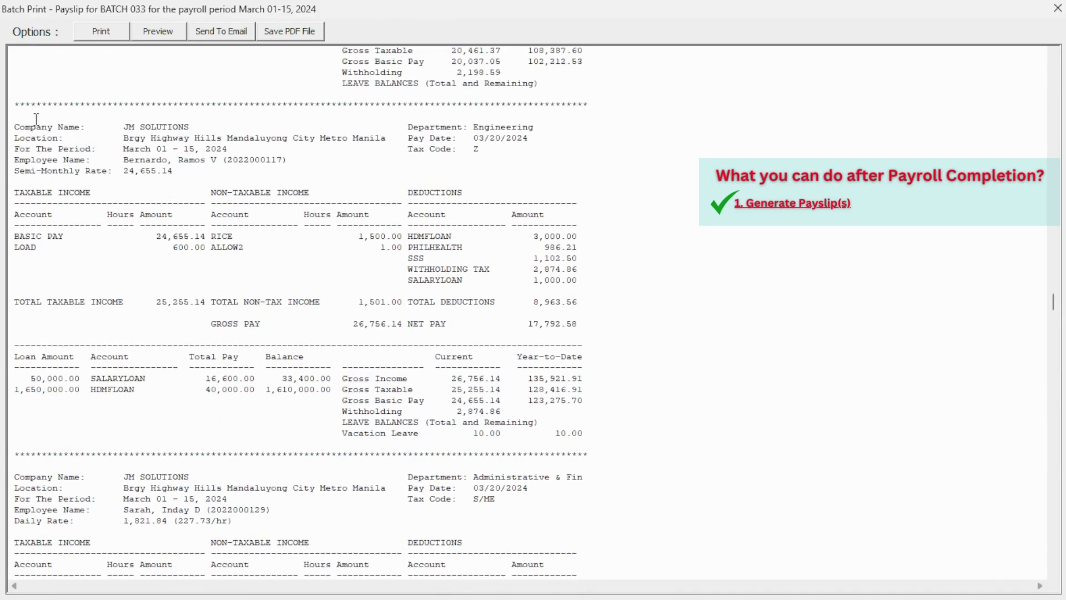
{"action": "left_click_drag", "start_coordinate": [21, 113], "coordinate": [623, 433]}
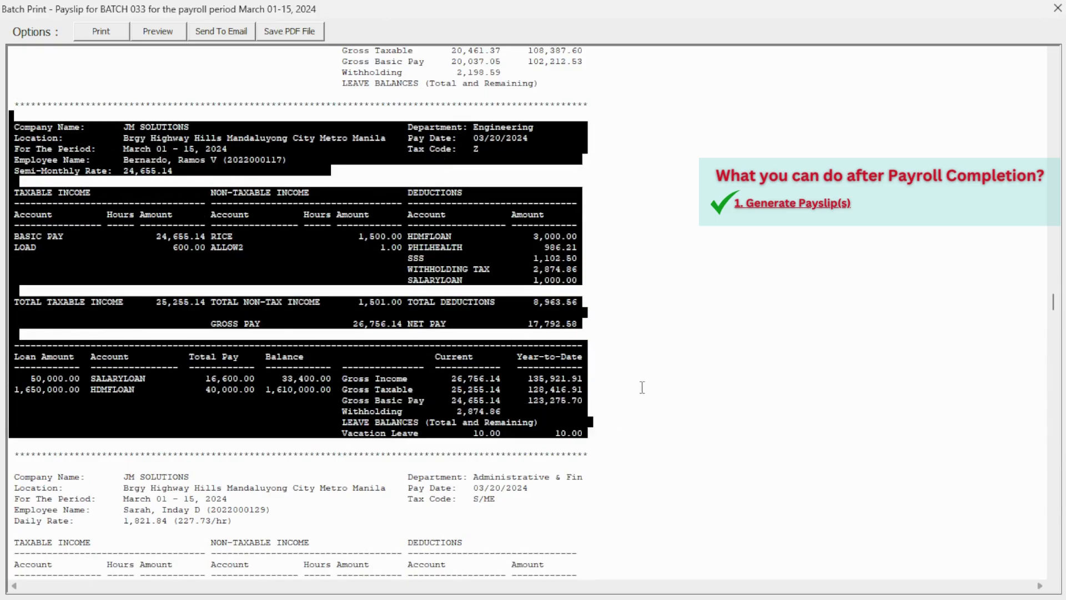
{"action": "left_click", "coordinate": [644, 377]}
{"action": "left_click_drag", "start_coordinate": [14, 377], "coordinate": [336, 382]}
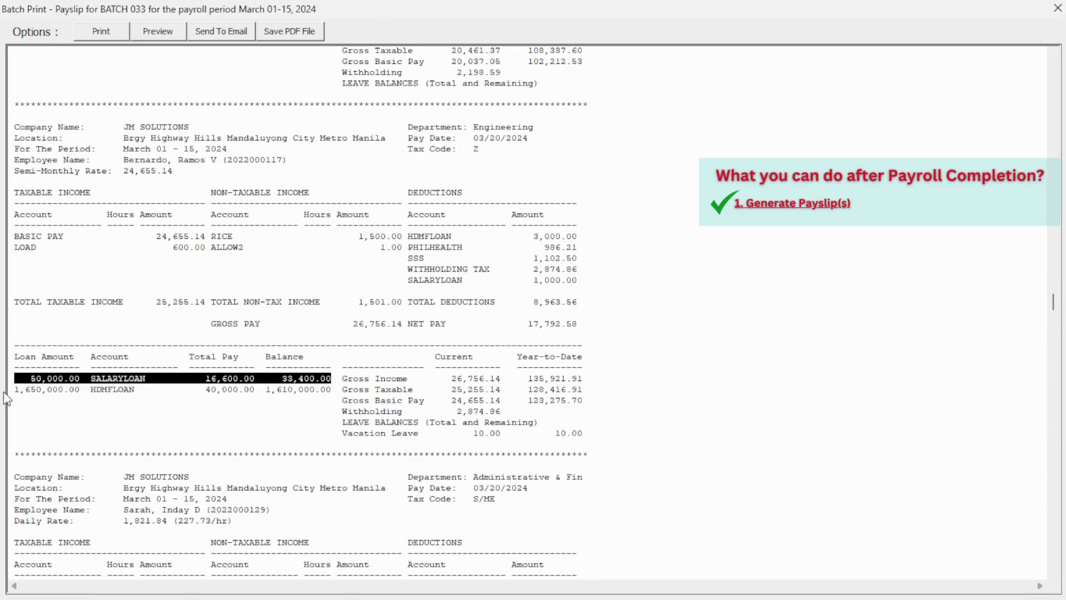
{"action": "left_click_drag", "start_coordinate": [15, 389], "coordinate": [140, 392]}
{"action": "left_click_drag", "start_coordinate": [326, 391], "coordinate": [333, 391]}
{"action": "left_click_drag", "start_coordinate": [344, 433], "coordinate": [588, 434]}
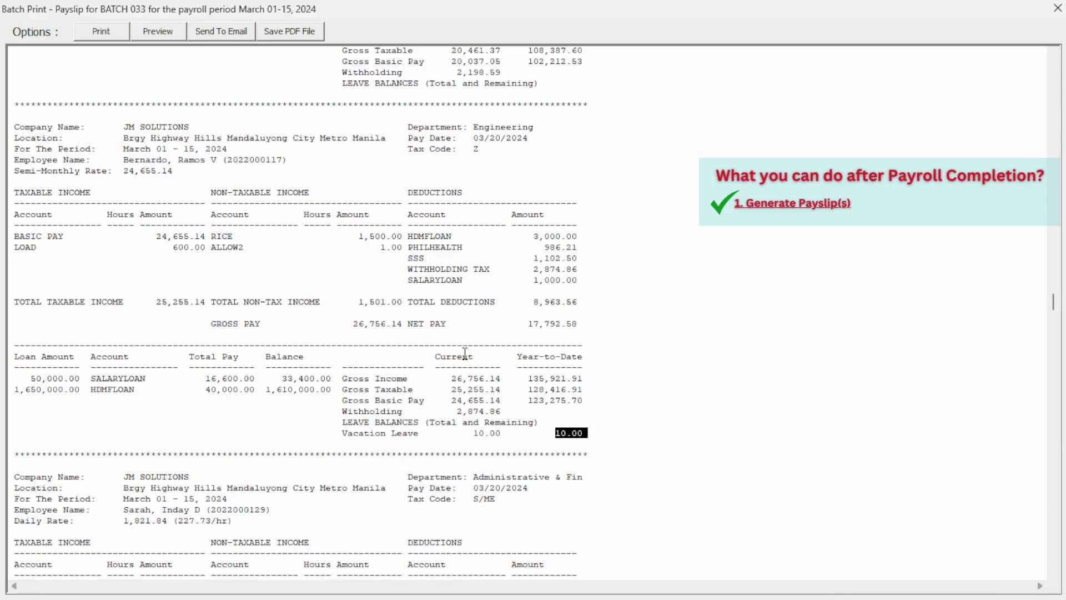
{"action": "scroll", "coordinate": [444, 360], "scroll_direction": "up", "scroll_amount": 1}
{"action": "left_click", "coordinate": [1053, 138]}
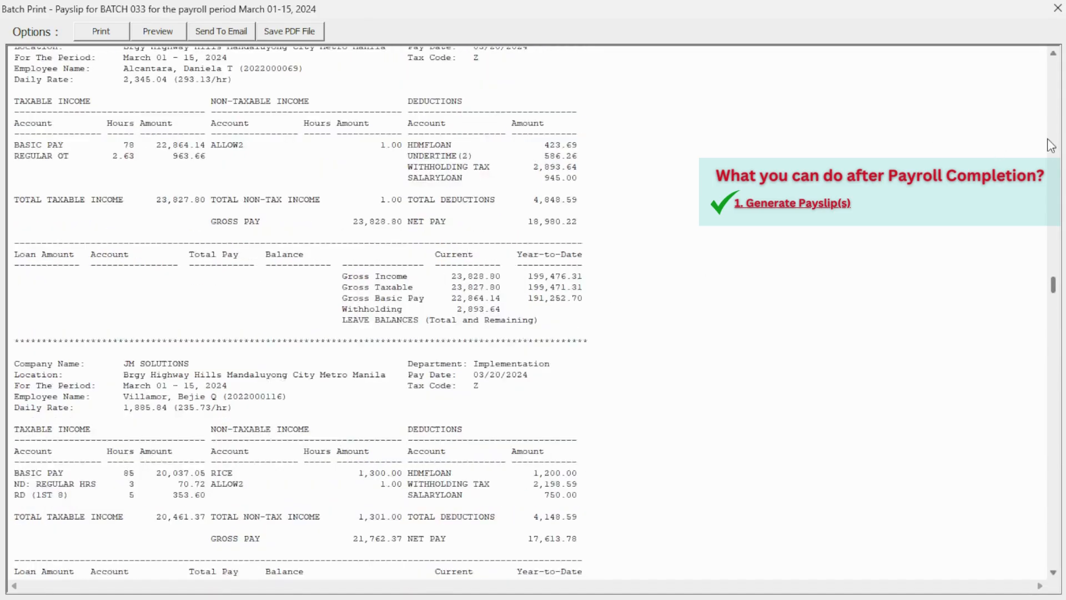
{"action": "left_click_drag", "start_coordinate": [1053, 137], "coordinate": [1053, 60]}
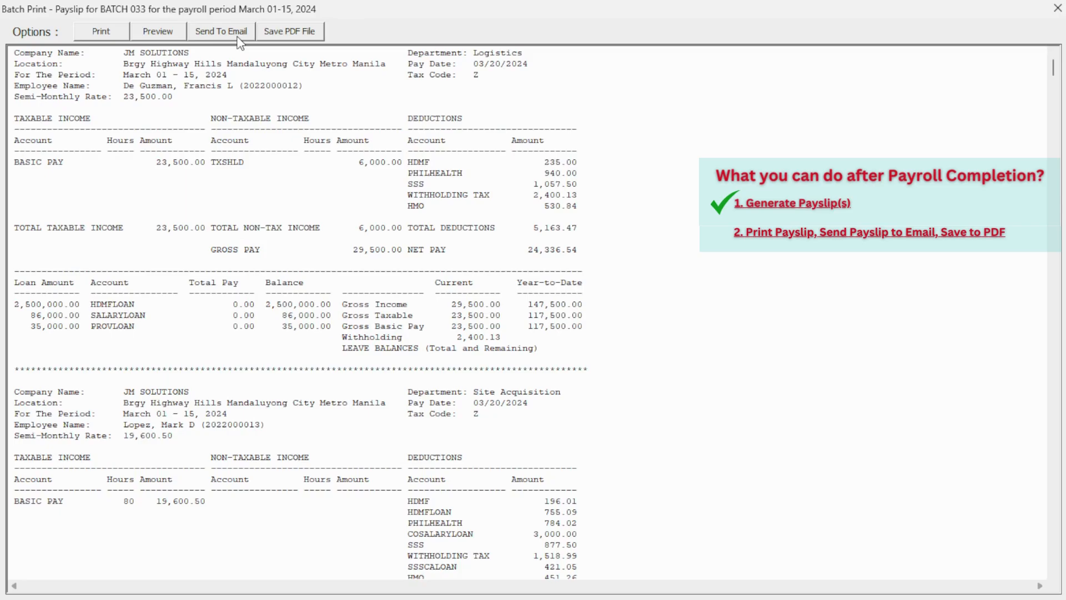
Save each of the batch's payslips as a PDF file and open the destination folder.
{"action": "left_click", "coordinate": [303, 33]}
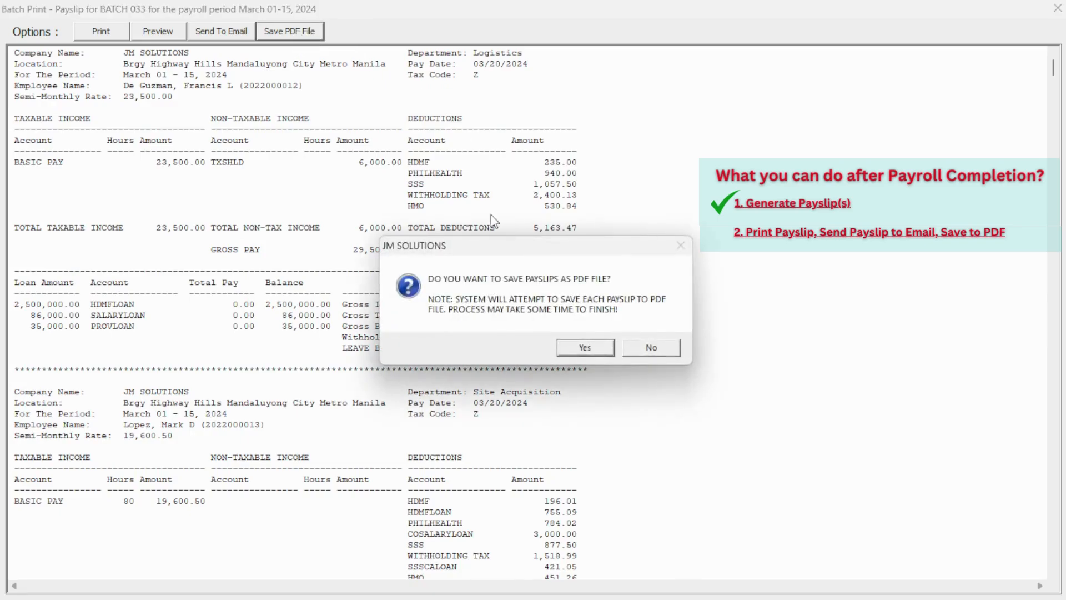
{"action": "left_click", "coordinate": [591, 348]}
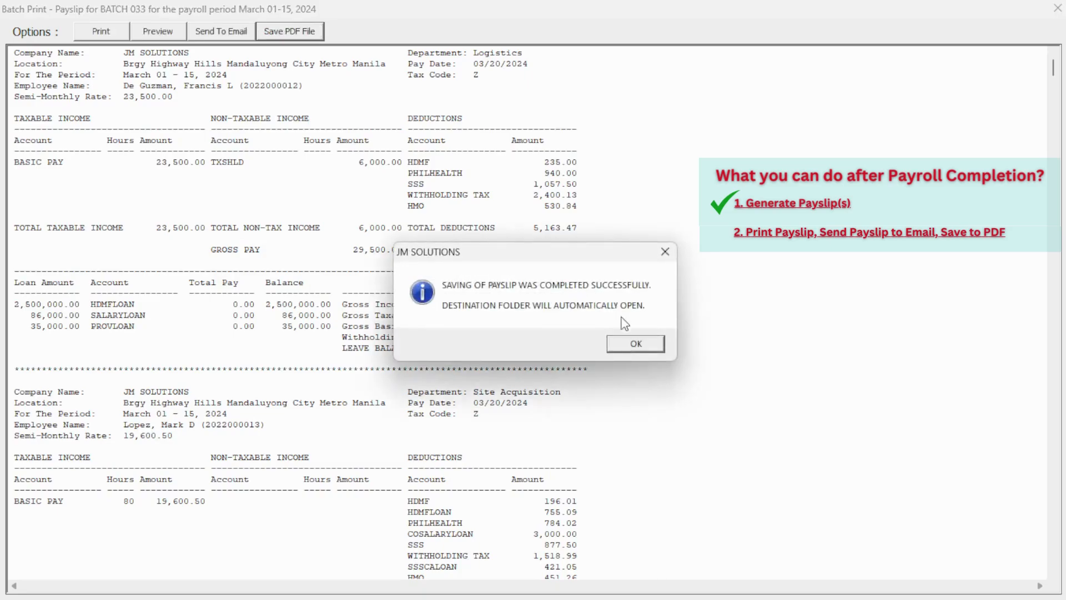
{"action": "left_click", "coordinate": [637, 345]}
Open the payslip PDF of the Administrative employee with the 1,821.84 daily rate, review it at 100% zoom and close it.
{"action": "left_click", "coordinate": [349, 196]}
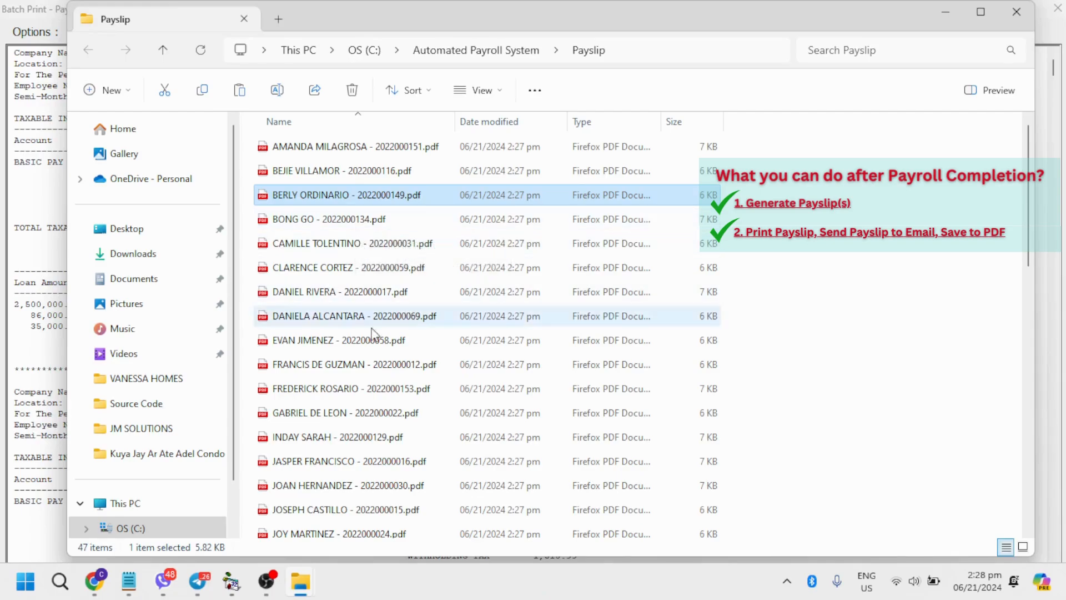
{"action": "double_click", "coordinate": [353, 439]}
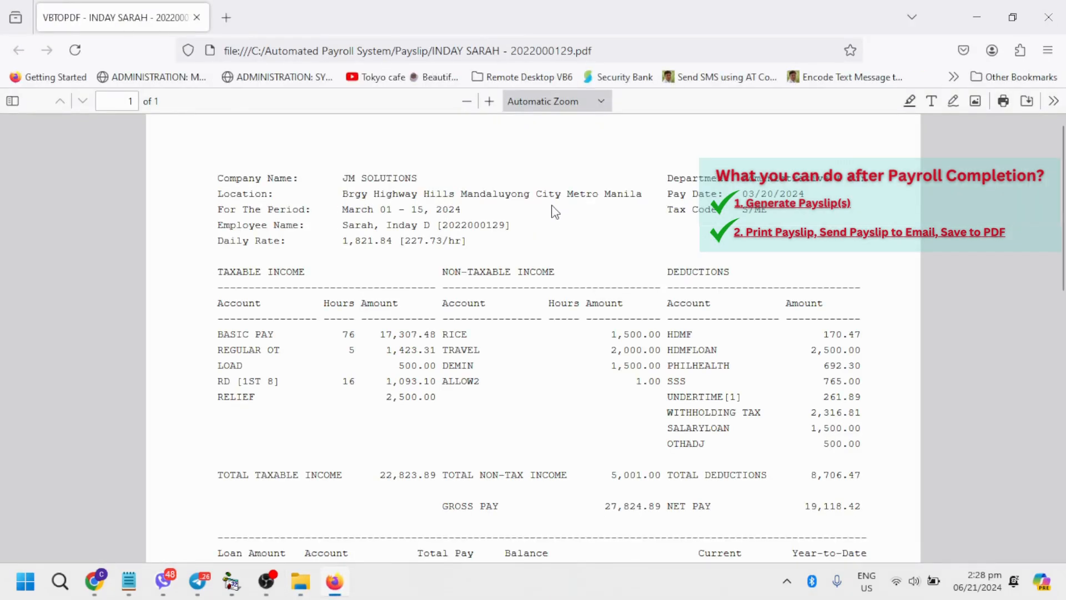
{"action": "scroll", "coordinate": [556, 220], "scroll_direction": "down", "scroll_amount": 1, "text": "ctrl"}
{"action": "scroll", "coordinate": [557, 223], "scroll_direction": "down", "scroll_amount": 2}
{"action": "scroll", "coordinate": [557, 224], "scroll_direction": "up", "scroll_amount": 2}
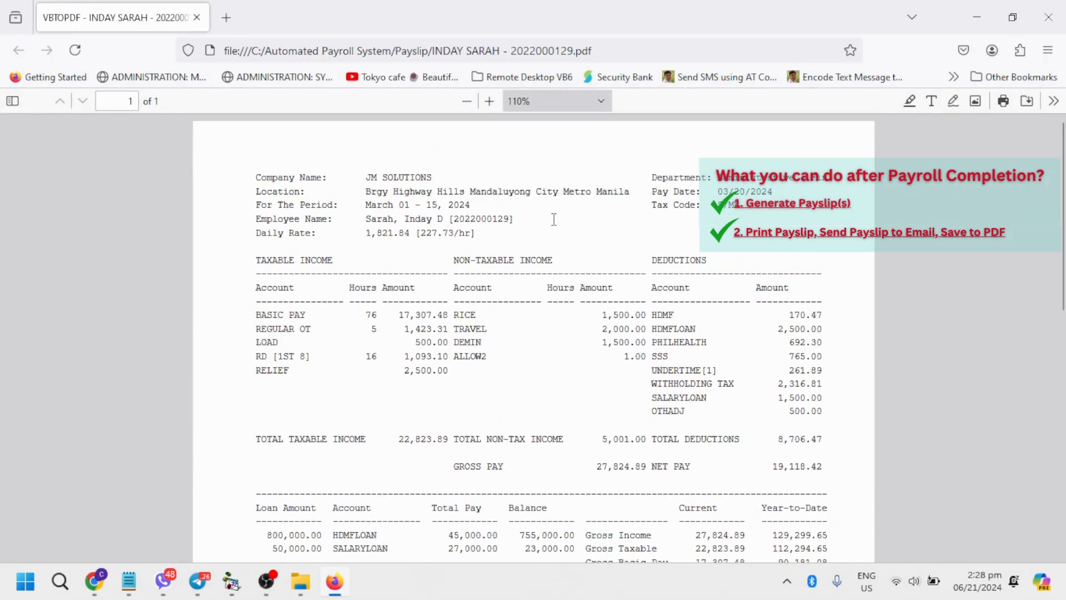
{"action": "scroll", "coordinate": [557, 225], "scroll_direction": "down", "scroll_amount": 1, "text": "ctrl"}
{"action": "scroll", "coordinate": [556, 226], "scroll_direction": "down", "scroll_amount": 2}
{"action": "scroll", "coordinate": [556, 228], "scroll_direction": "up", "scroll_amount": 2}
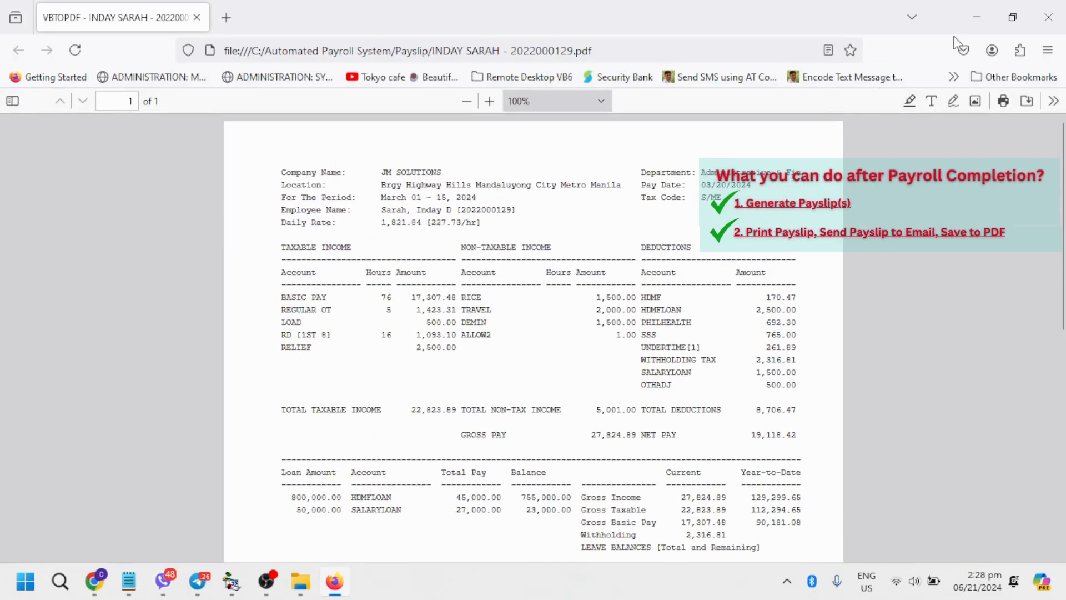
{"action": "left_click", "coordinate": [1051, 17]}
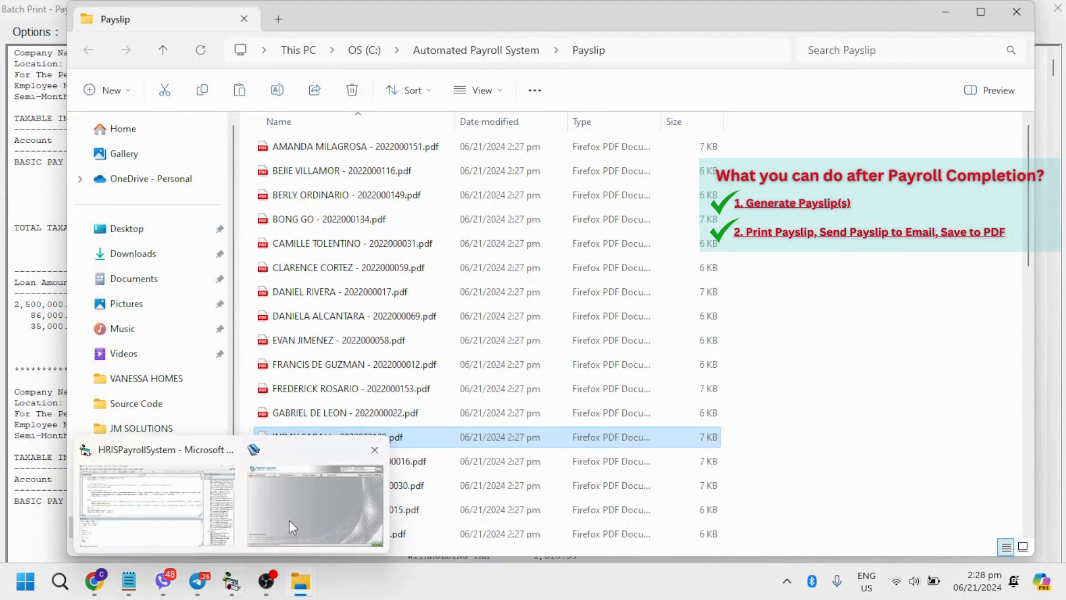
Back in the Payroll System, close the batch payslip report and open the 03/01/2024 to 03/15/2024 batch's employee list.
{"action": "left_click", "coordinate": [250, 439]}
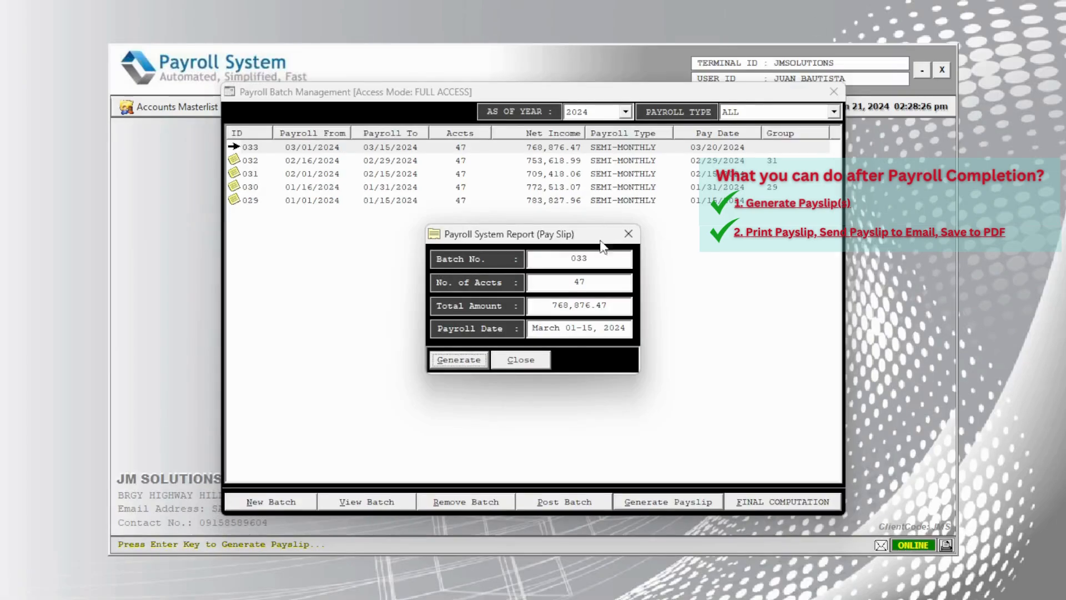
{"action": "left_click", "coordinate": [540, 359]}
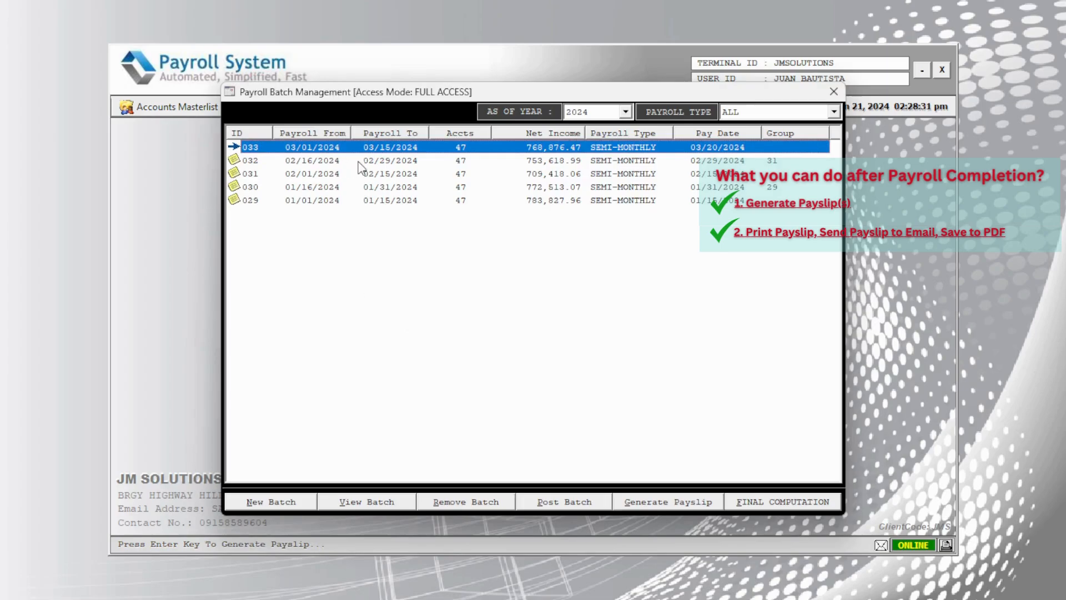
{"action": "double_click", "coordinate": [390, 151]}
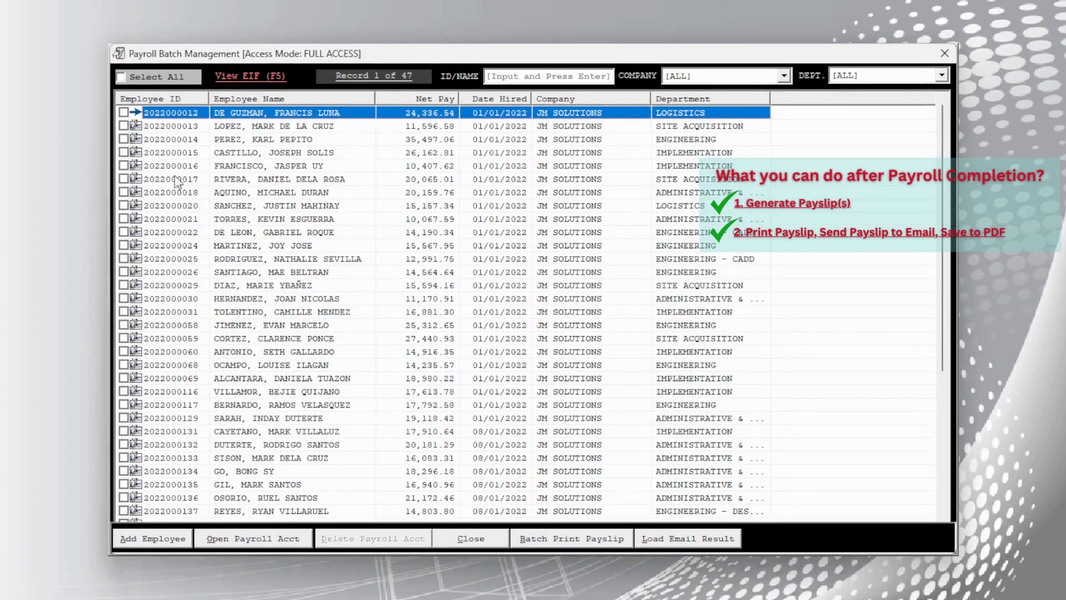
Mark the fifth, sixth, seventh and ninth employees in the list, batch-generate their payslips for review and close the report.
{"action": "left_click", "coordinate": [123, 166]}
{"action": "left_click", "coordinate": [124, 192]}
{"action": "left_click", "coordinate": [123, 218]}
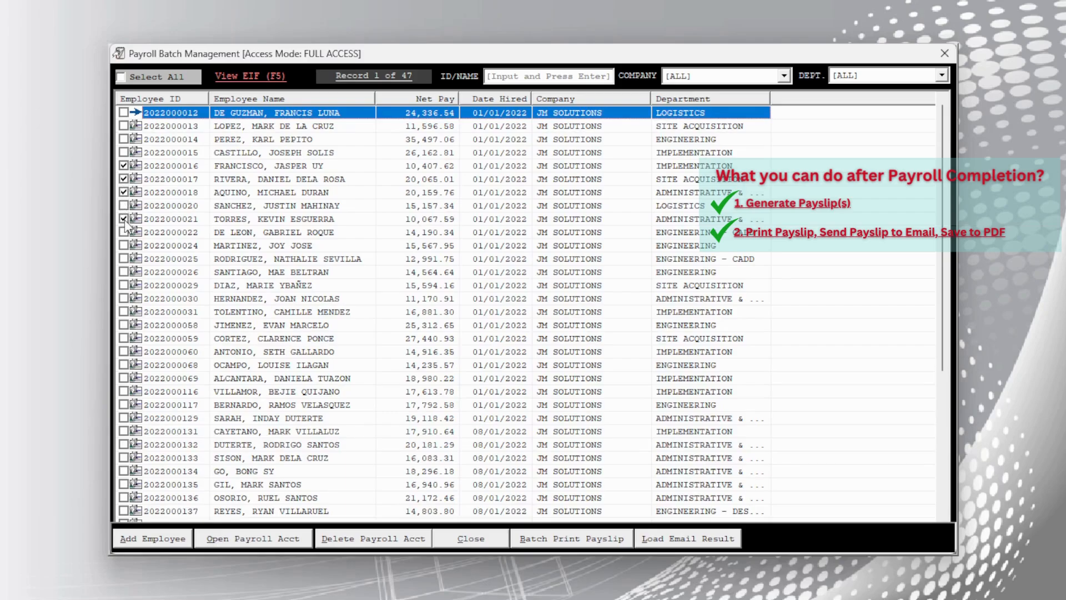
{"action": "left_click_drag", "start_coordinate": [191, 166], "coordinate": [194, 197]}
{"action": "left_click", "coordinate": [195, 220]}
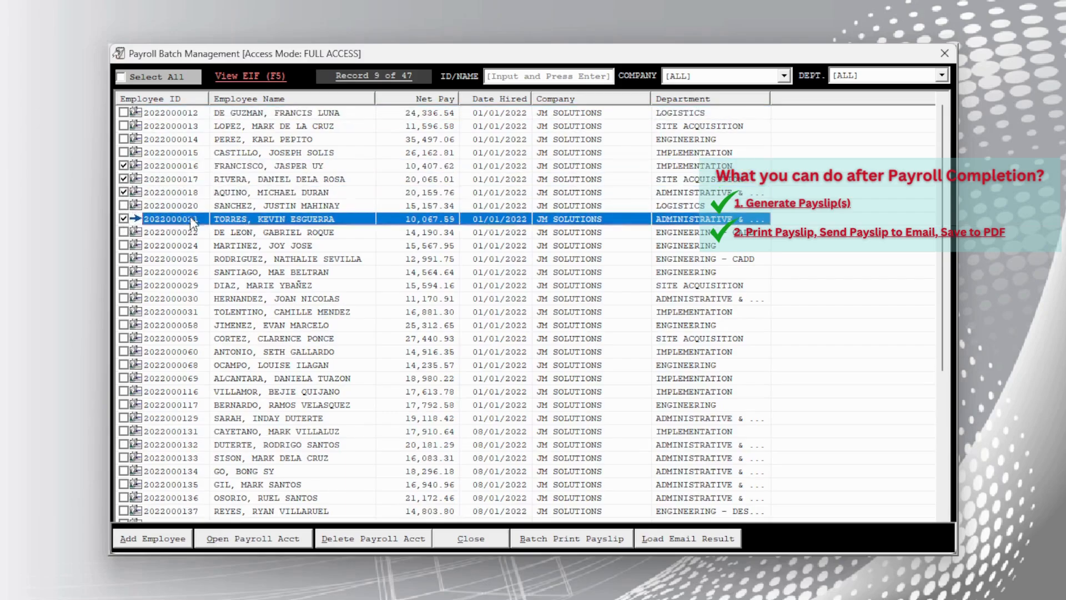
{"action": "left_click", "coordinate": [572, 538]}
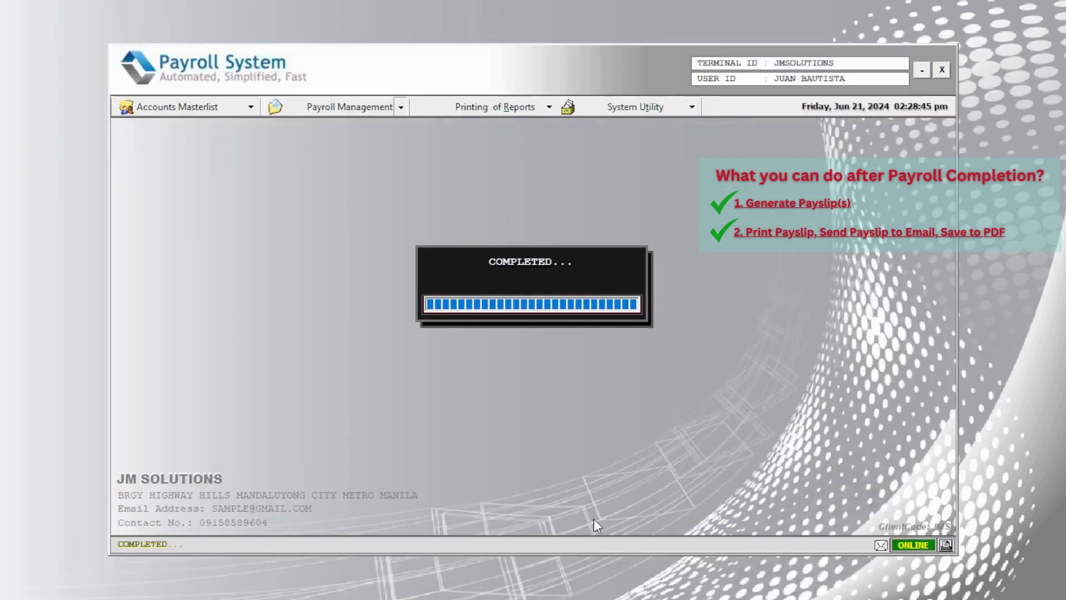
{"action": "scroll", "coordinate": [534, 272], "scroll_direction": "down", "scroll_amount": 15}
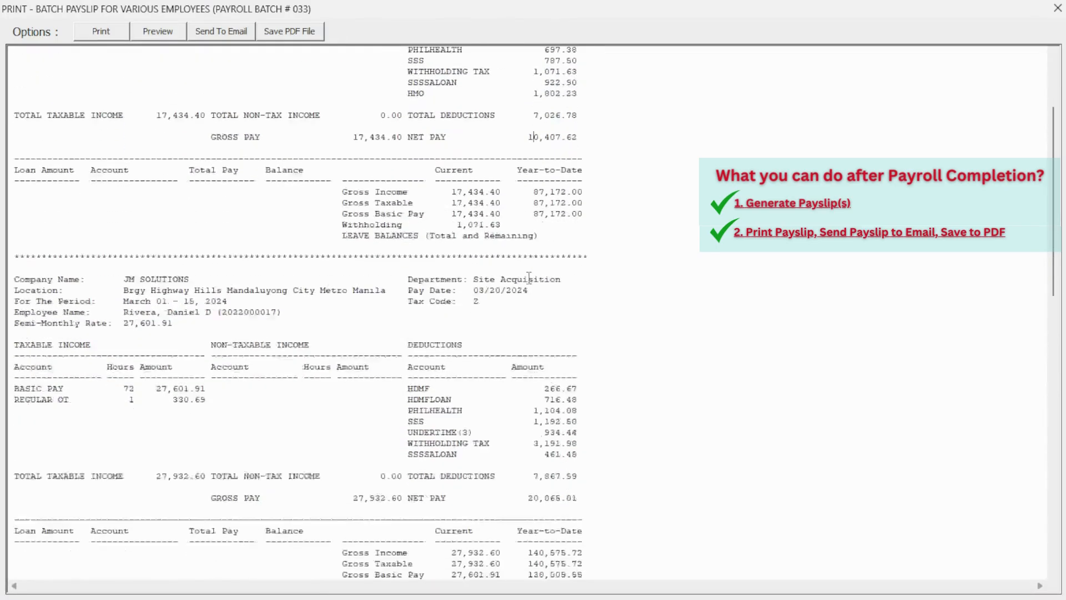
{"action": "scroll", "coordinate": [511, 298], "scroll_direction": "up", "scroll_amount": 15}
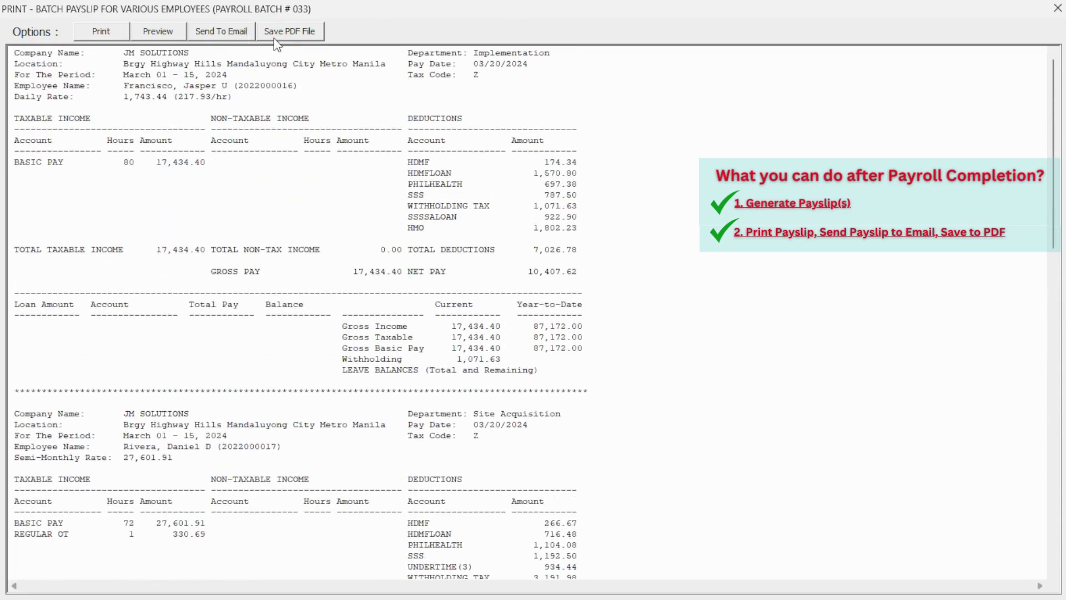
{"action": "left_click", "coordinate": [1057, 8]}
Mark all employees in the batch's list and clear every mark again.
{"action": "left_click", "coordinate": [358, 245]}
{"action": "left_click", "coordinate": [153, 77]}
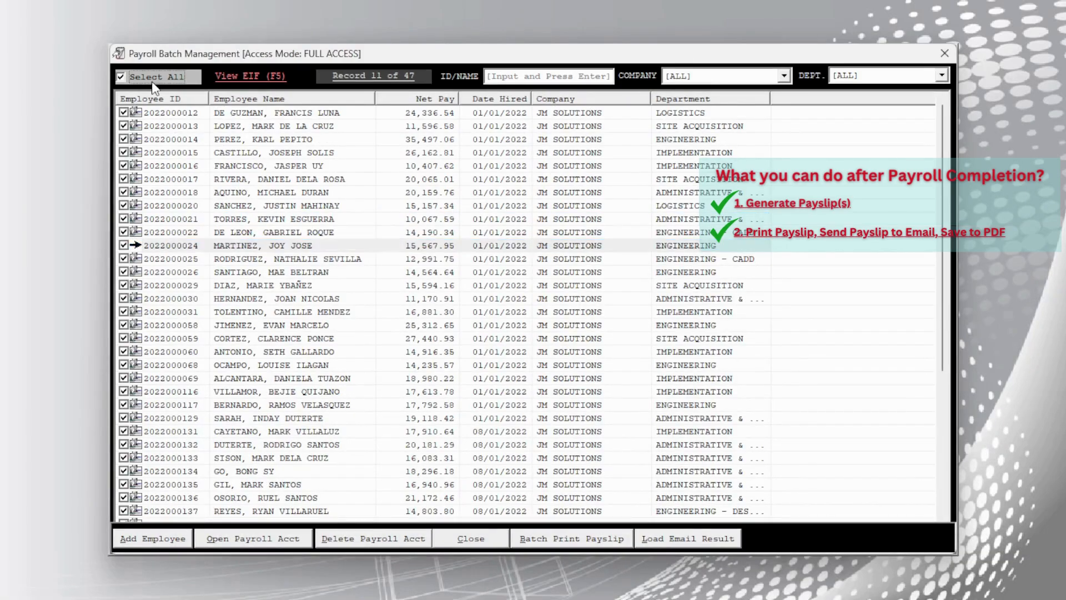
{"action": "left_click", "coordinate": [153, 78]}
Filter the batch's employee list to the Administrative & Fin department, keeping all companies.
{"action": "left_click", "coordinate": [699, 73]}
{"action": "left_click", "coordinate": [867, 77]}
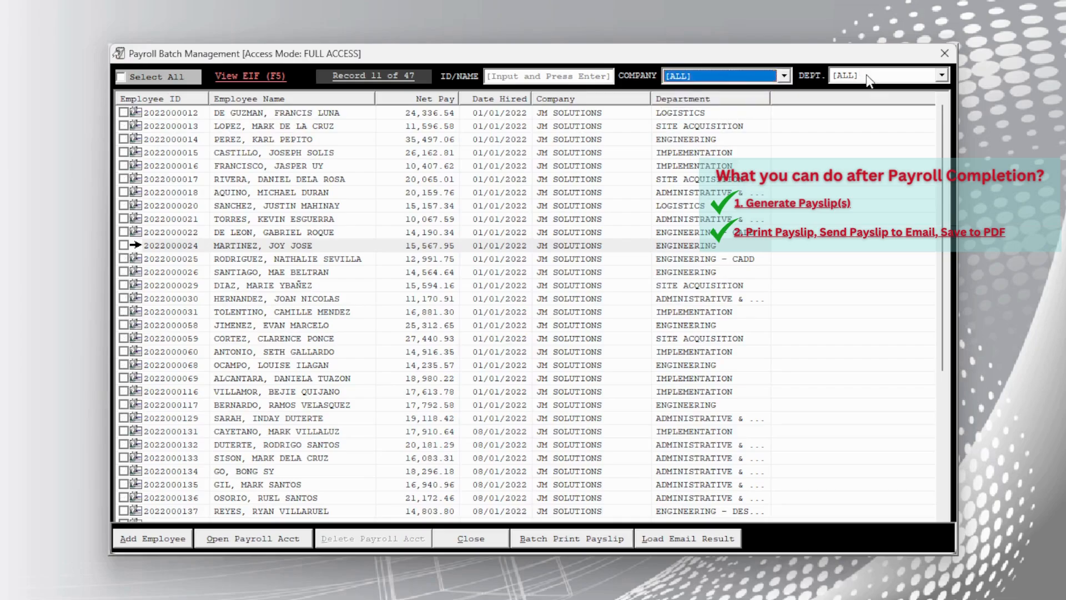
{"action": "left_click", "coordinate": [866, 77]}
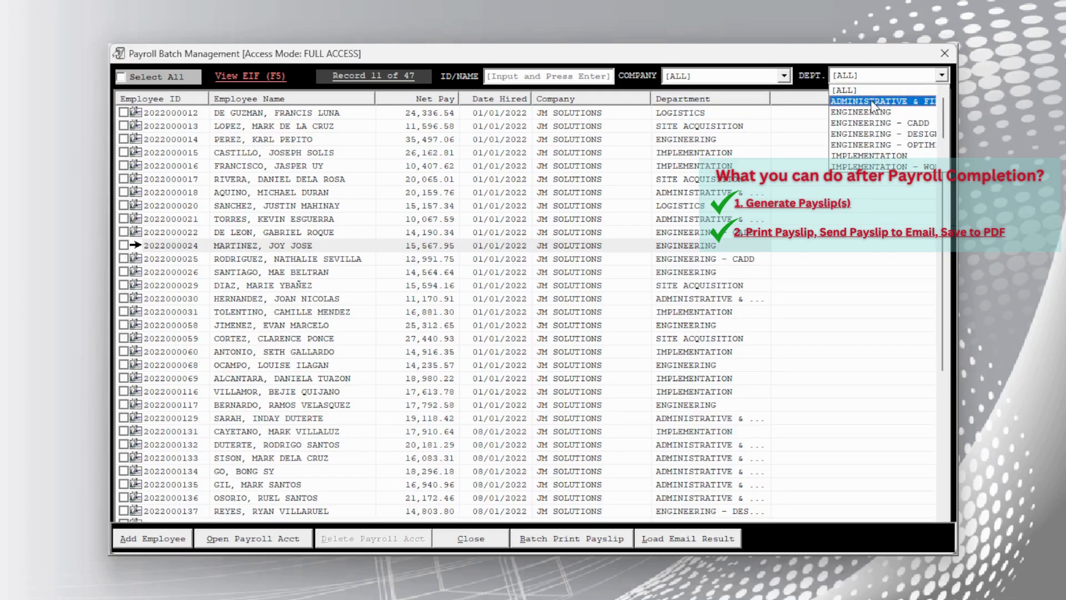
{"action": "left_click", "coordinate": [873, 103]}
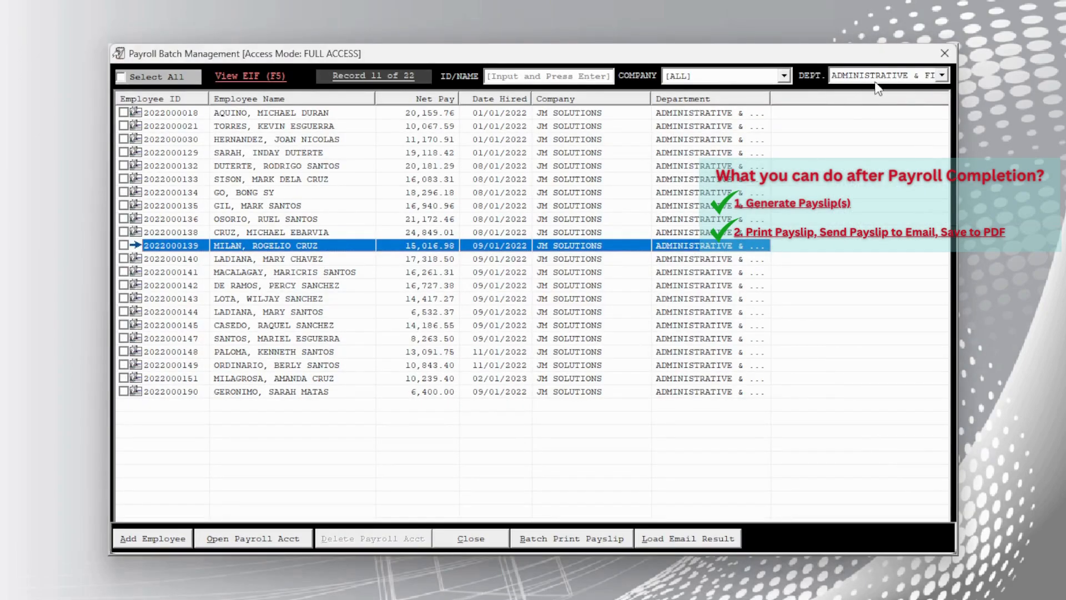
Mark all the employees of the filtered department and batch-generate their payslips.
{"action": "left_click", "coordinate": [266, 127]}
{"action": "left_click", "coordinate": [294, 166]}
{"action": "left_click", "coordinate": [345, 248]}
{"action": "left_click", "coordinate": [328, 326]}
{"action": "left_click", "coordinate": [164, 78]}
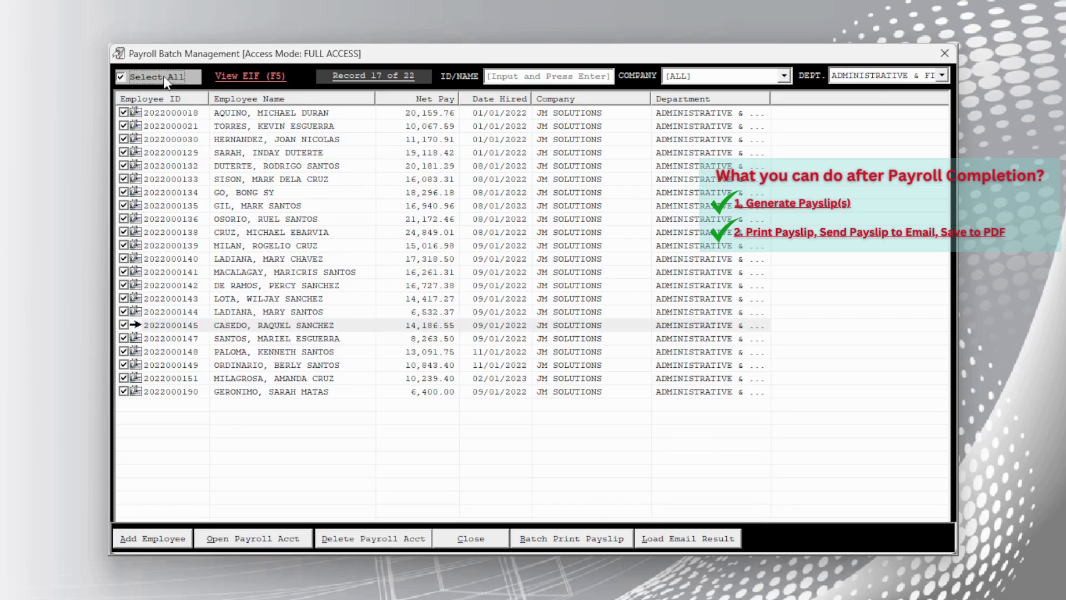
{"action": "left_click", "coordinate": [579, 542]}
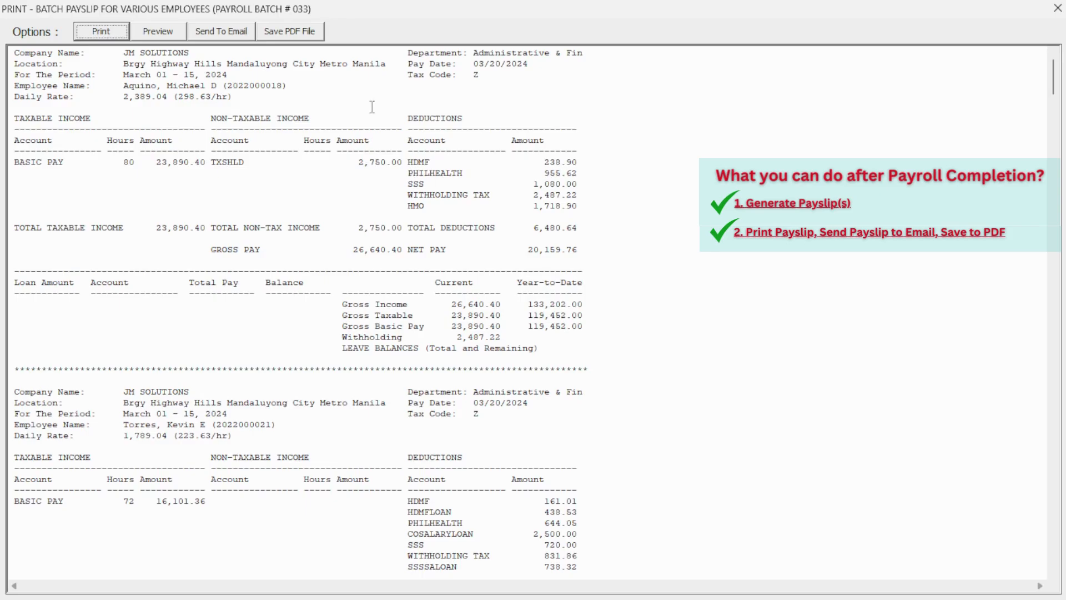
Close the Administrative & Fin department's payslip report and leave the batch's employee list.
{"action": "left_click", "coordinate": [489, 228]}
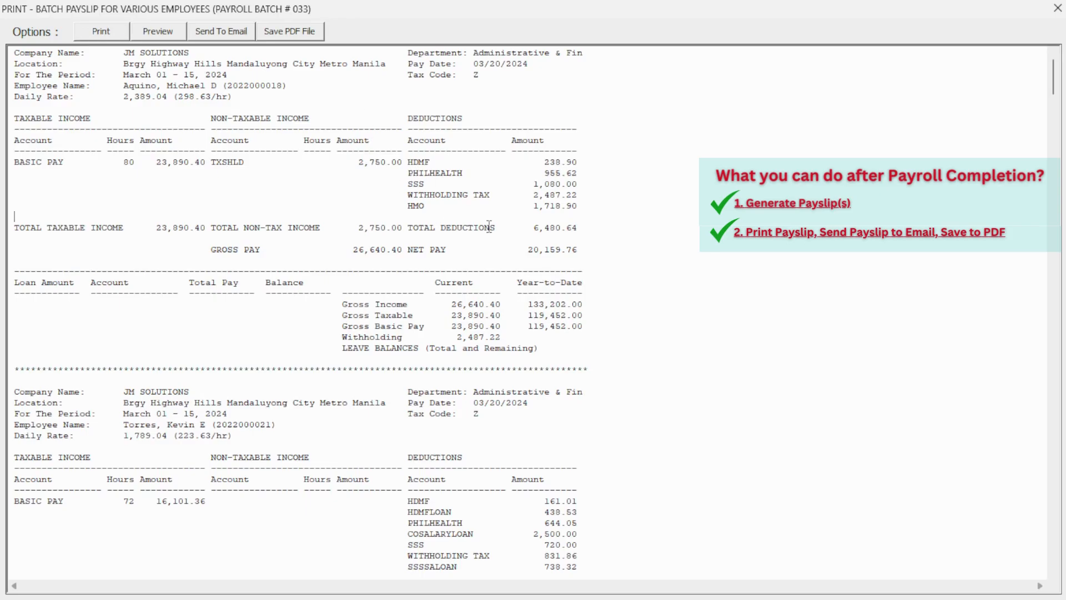
{"action": "left_click", "coordinate": [1058, 8]}
{"action": "left_click", "coordinate": [449, 218]}
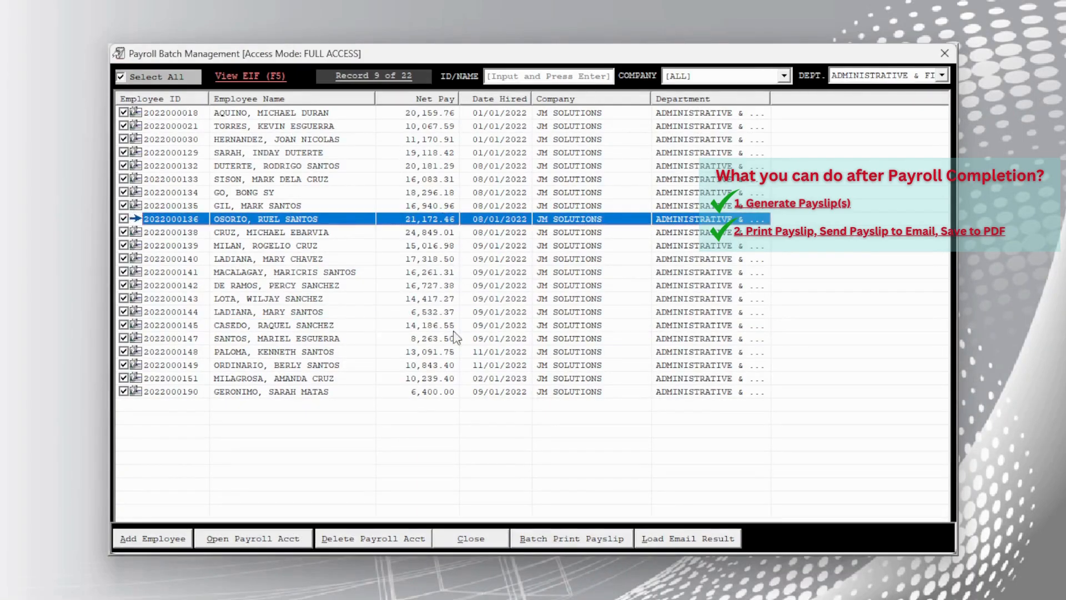
{"action": "left_click", "coordinate": [478, 540]}
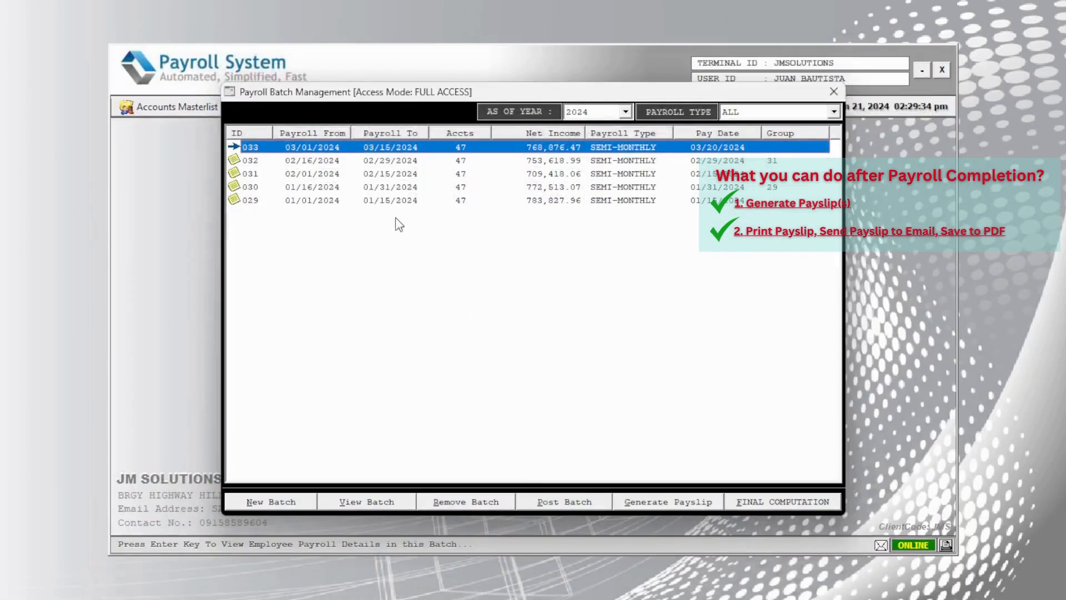
Reopen the March 1–15, 2024 batch and open the payroll details of the eighth employee in its list.
{"action": "left_click", "coordinate": [395, 164]}
{"action": "left_click", "coordinate": [392, 148]}
{"action": "double_click", "coordinate": [394, 147]}
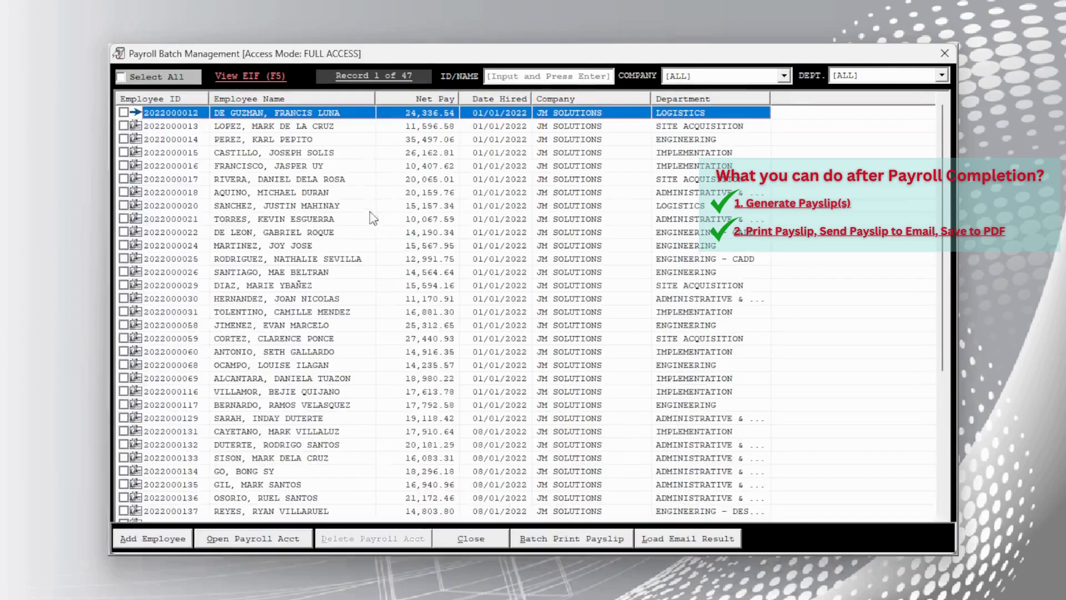
{"action": "left_click", "coordinate": [361, 219]}
{"action": "left_click", "coordinate": [327, 285]}
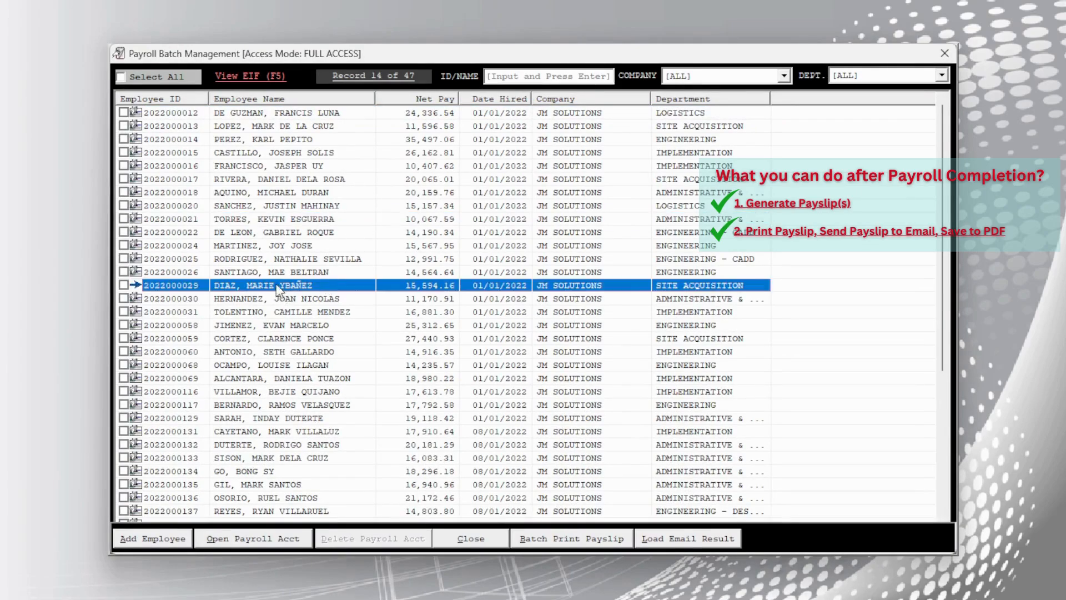
{"action": "left_click", "coordinate": [301, 207]}
{"action": "double_click", "coordinate": [301, 207]}
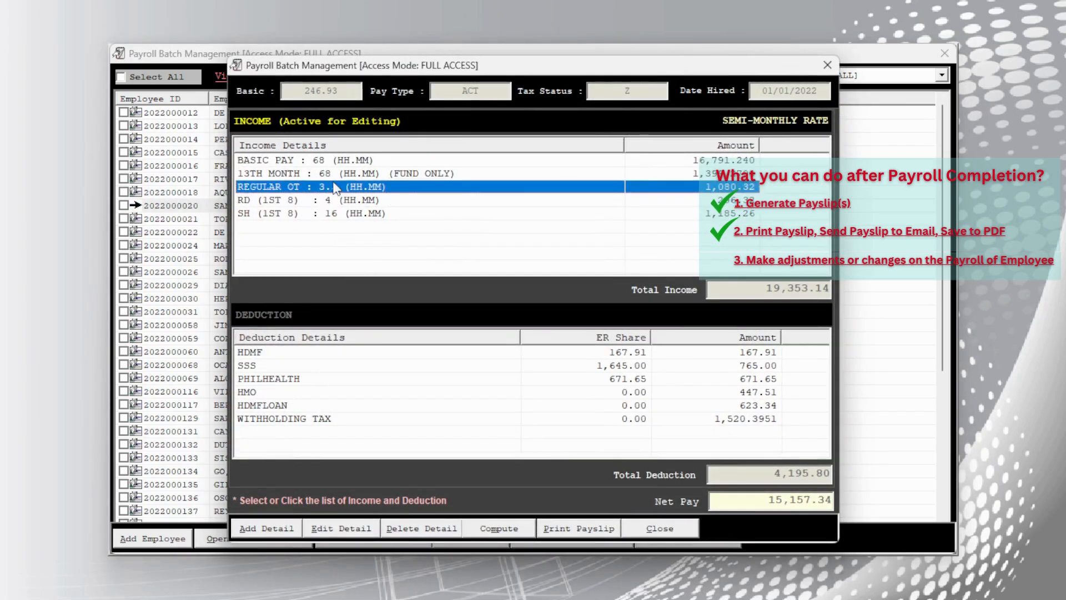
Look through the employee's HDMF, SSS, PhilHealth, withholding tax, HDMF loan and HMO deductions, and return to the batch list.
{"action": "left_click", "coordinate": [530, 353]}
{"action": "left_click", "coordinate": [609, 366]}
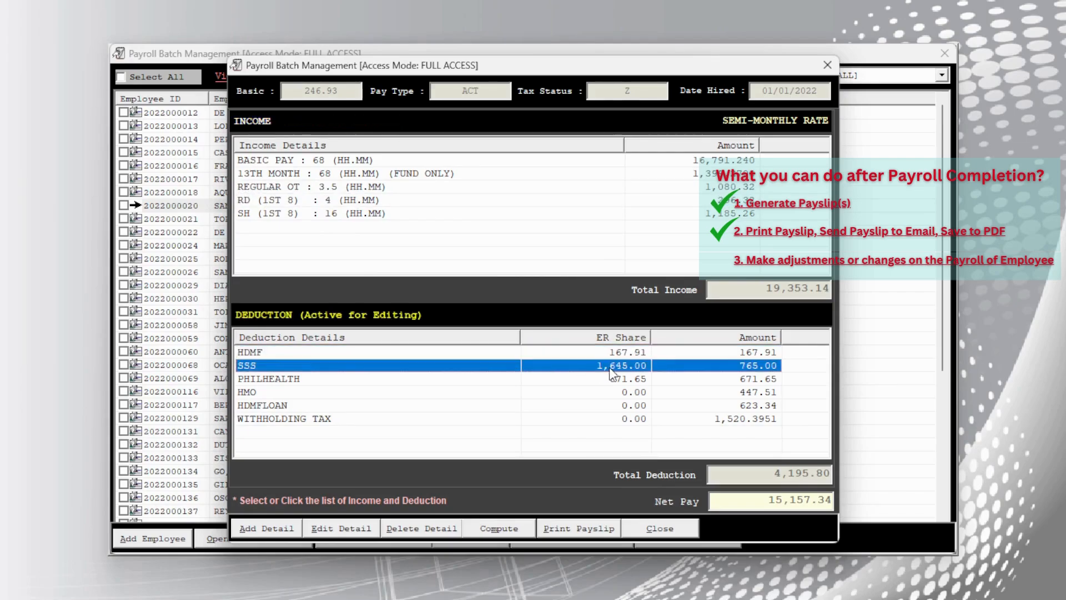
{"action": "left_click", "coordinate": [629, 378]}
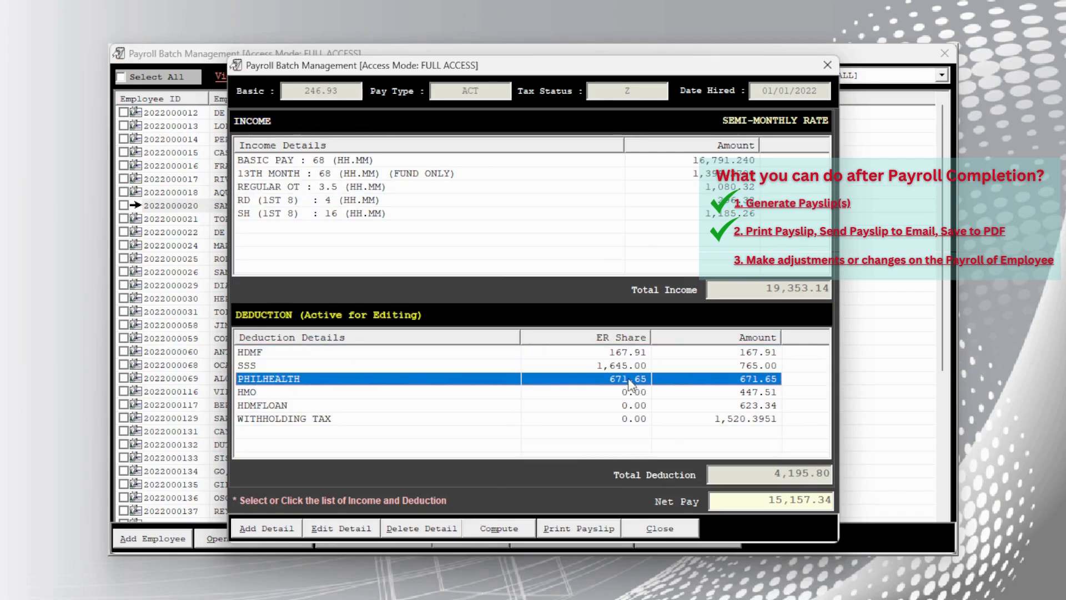
{"action": "left_click", "coordinate": [626, 420]}
{"action": "left_click", "coordinate": [642, 406]}
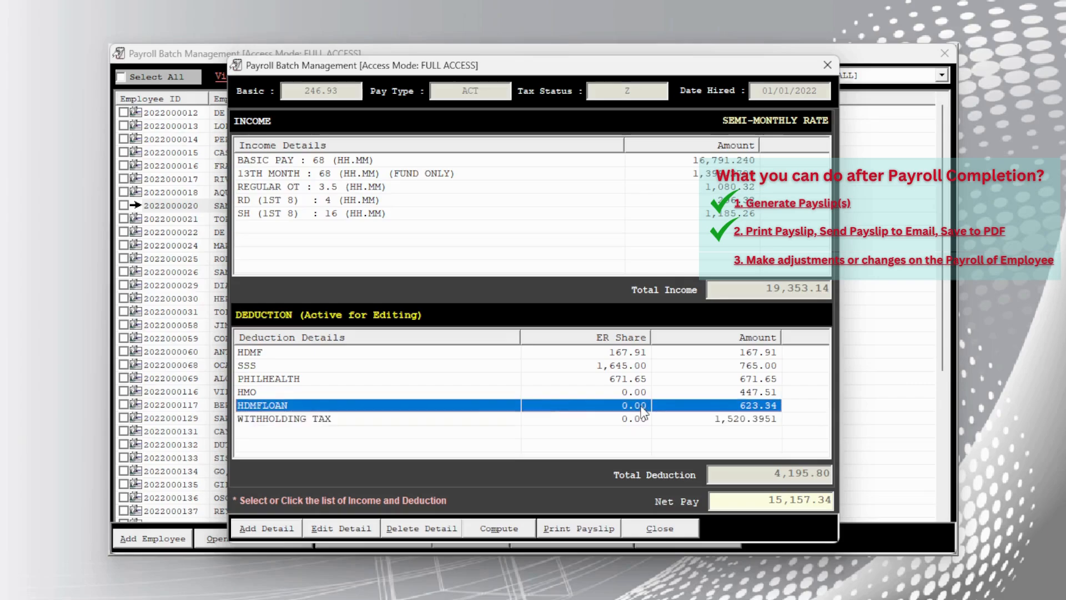
{"action": "left_click", "coordinate": [641, 392]}
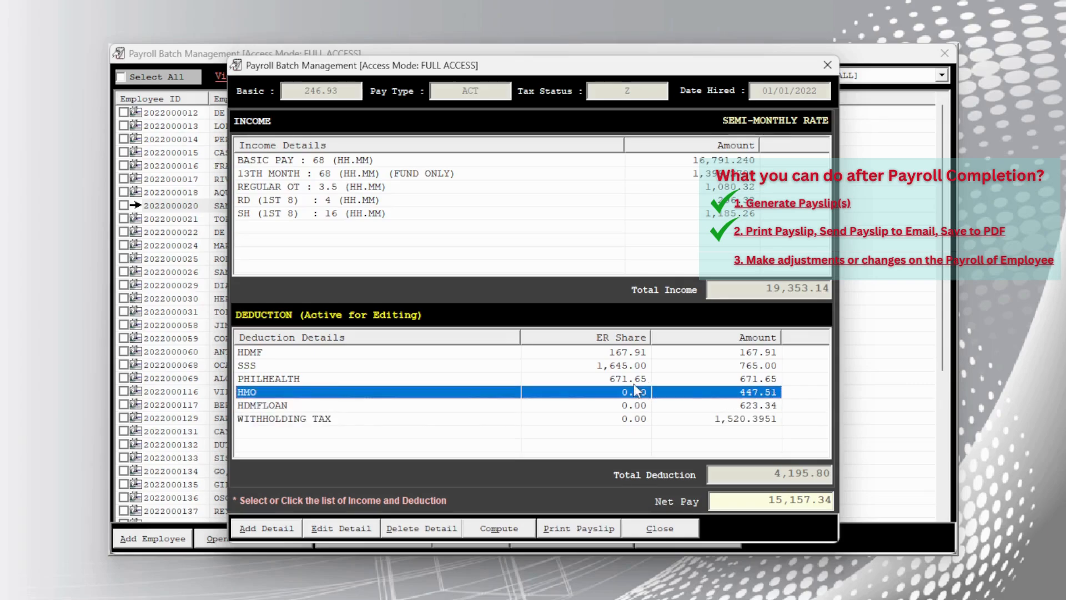
{"action": "left_click", "coordinate": [641, 379]}
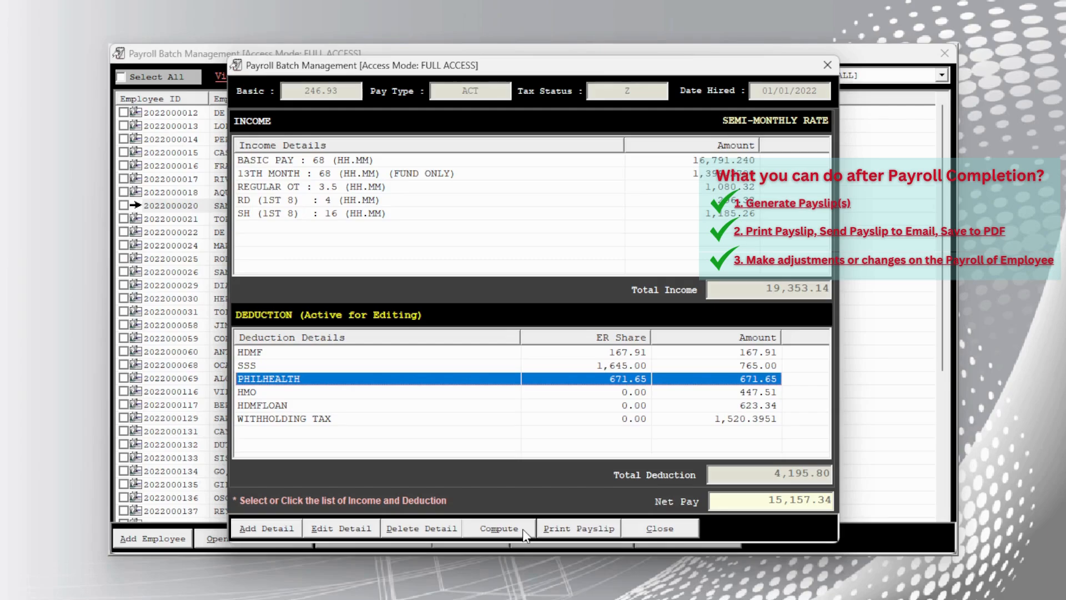
{"action": "left_click", "coordinate": [647, 529]}
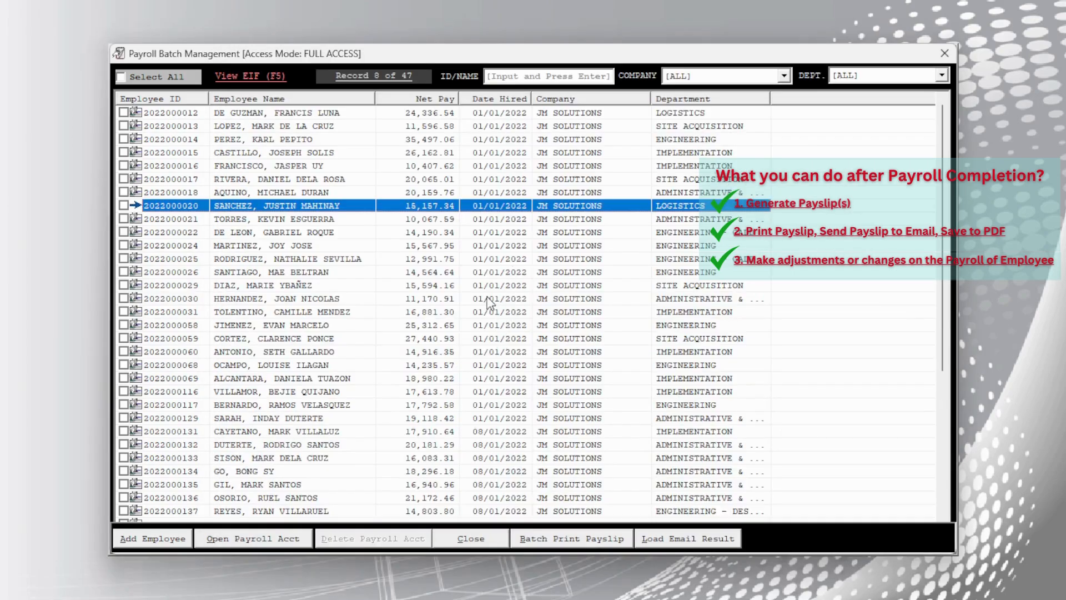
{"action": "left_click", "coordinate": [476, 539]}
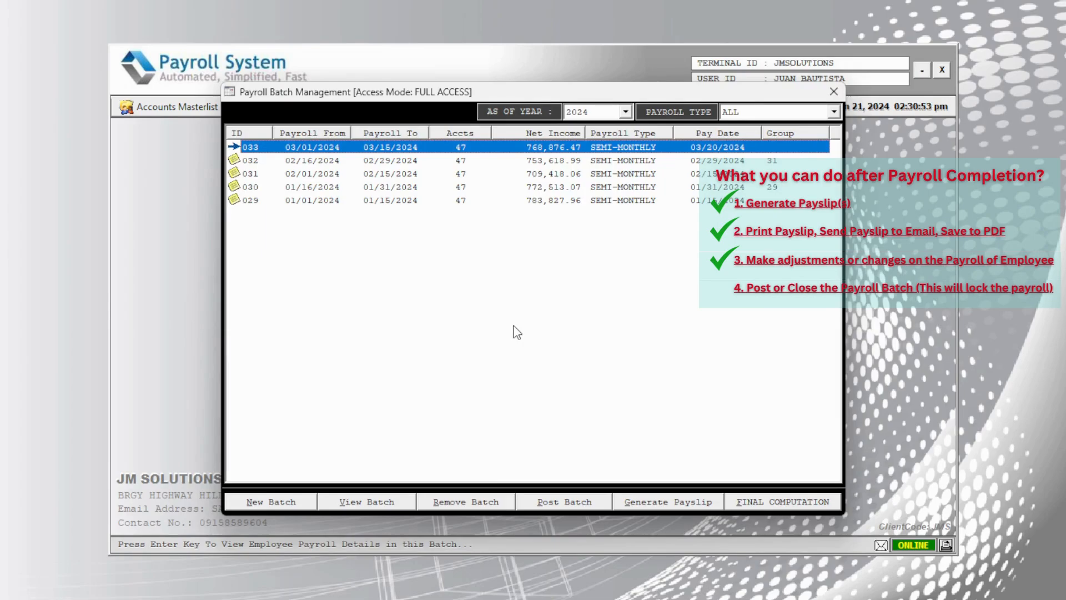
Post the March 1–15, 2024 payroll batch and check its lock status against the earlier batches.
{"action": "left_click", "coordinate": [596, 506]}
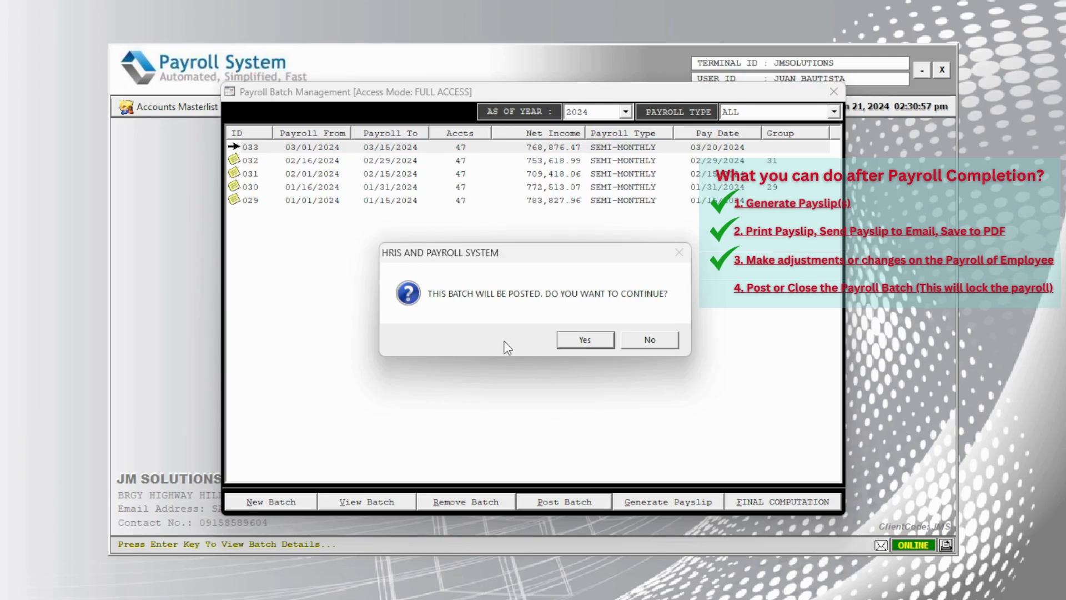
{"action": "left_click", "coordinate": [593, 341]}
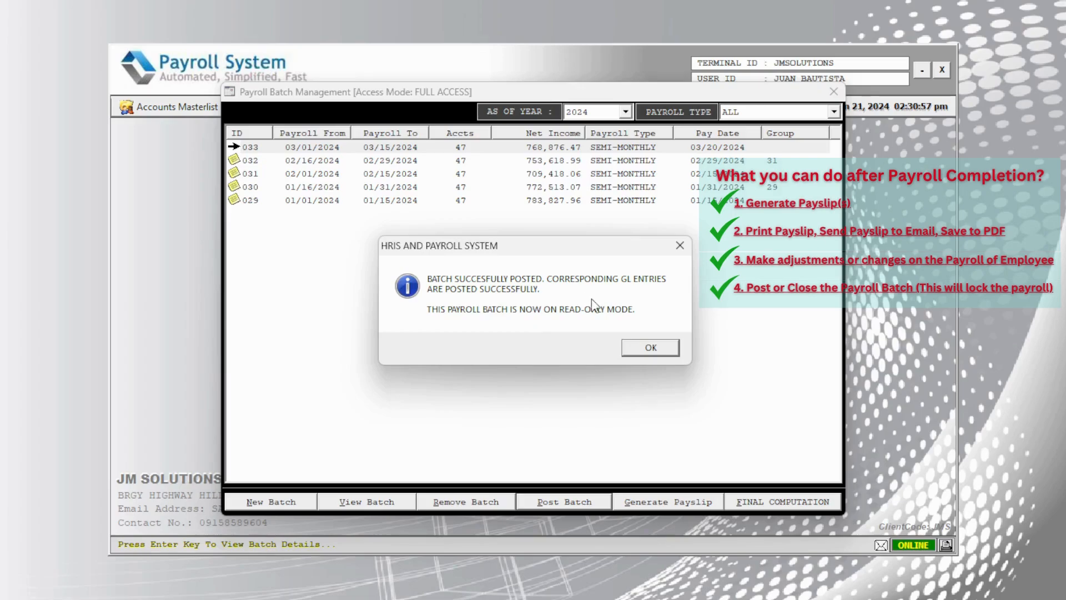
{"action": "left_click", "coordinate": [651, 347]}
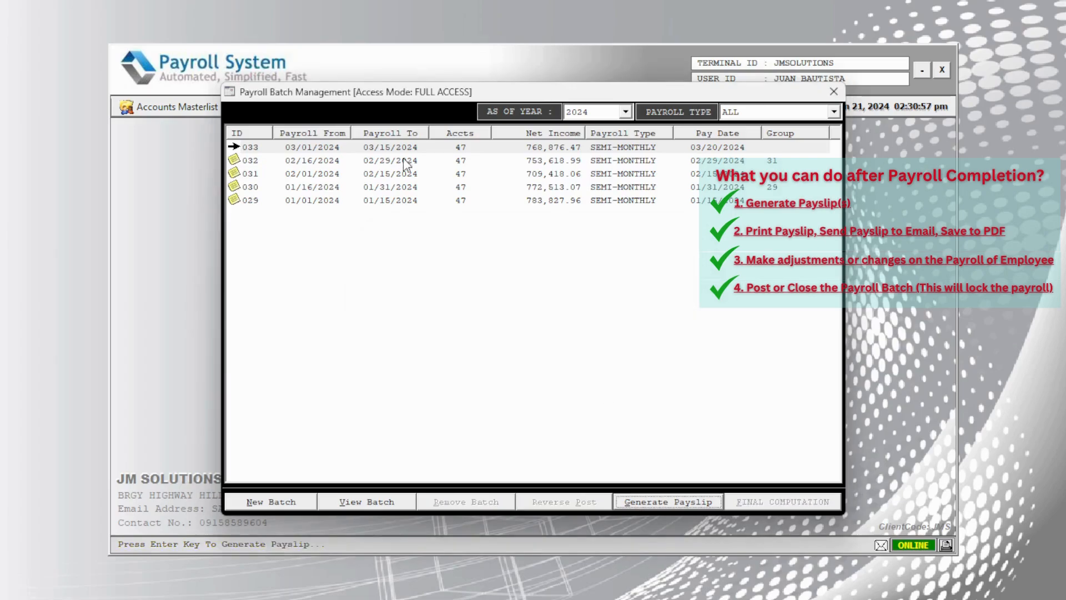
{"action": "left_click", "coordinate": [402, 160]}
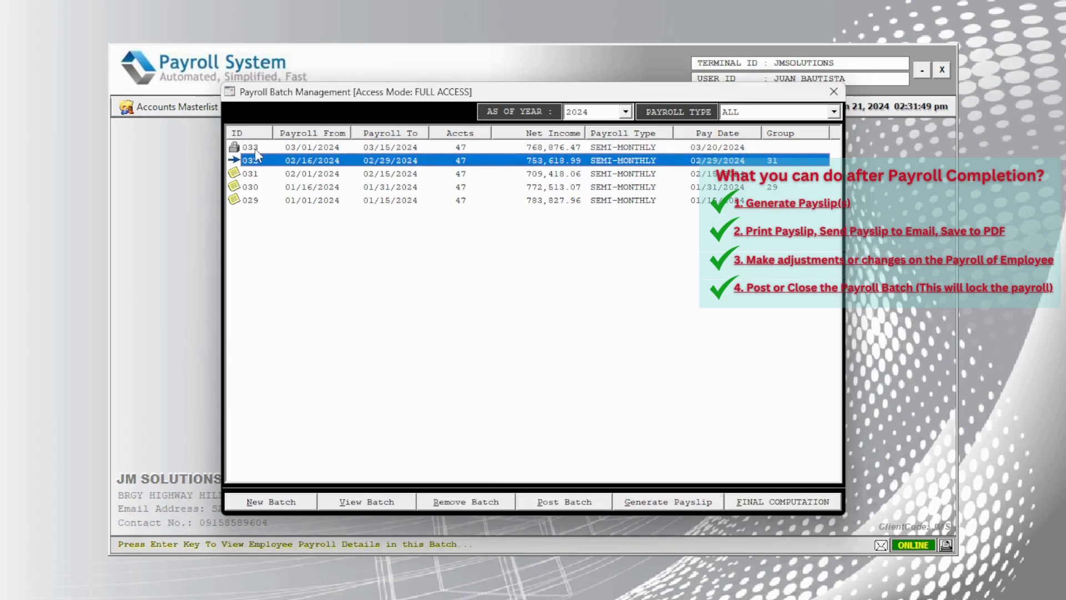
{"action": "left_click", "coordinate": [299, 172]}
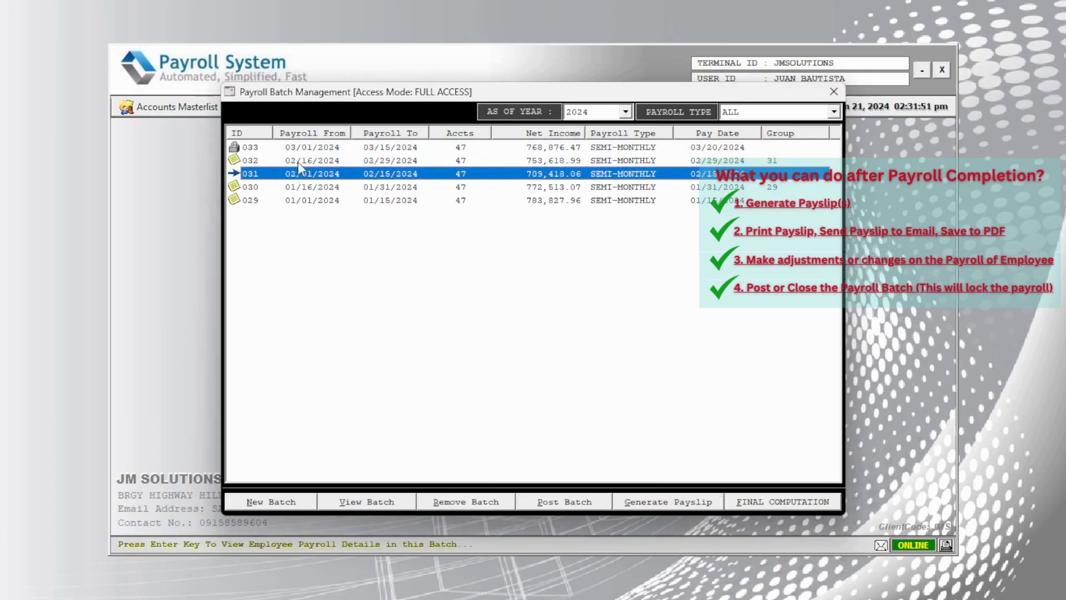
Open the posted March 1–15, 2024 batch to view its employee list in read-only mode.
{"action": "left_click", "coordinate": [343, 148]}
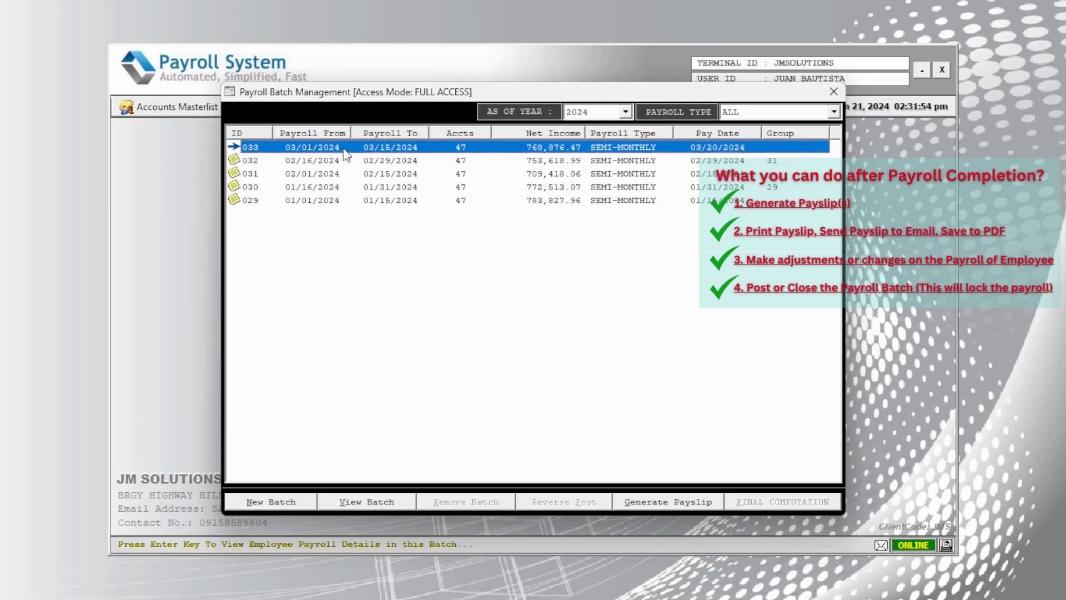
{"action": "left_click", "coordinate": [396, 502]}
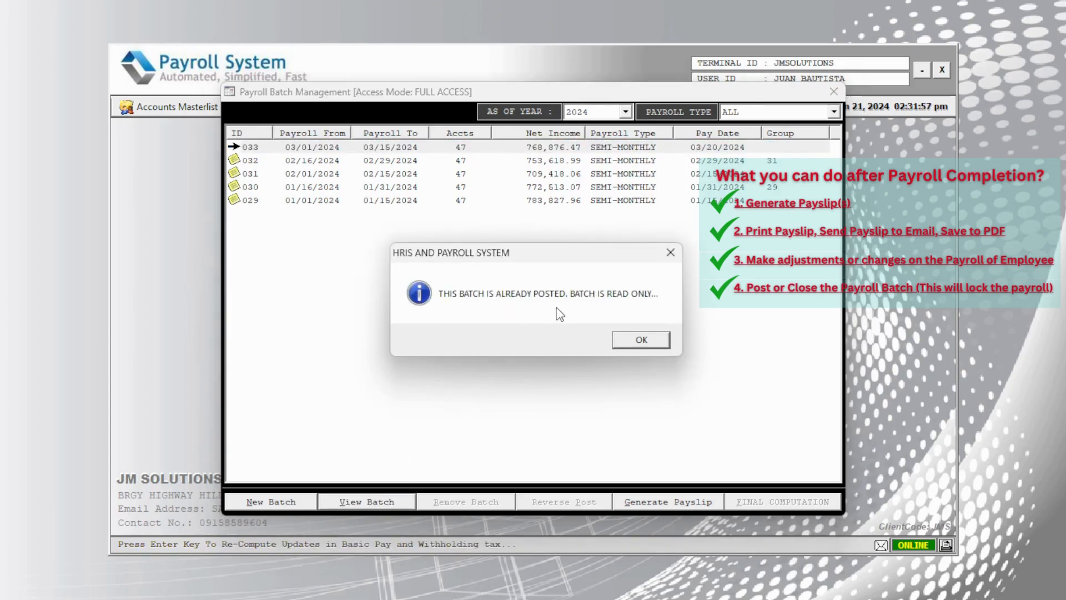
{"action": "left_click", "coordinate": [643, 340]}
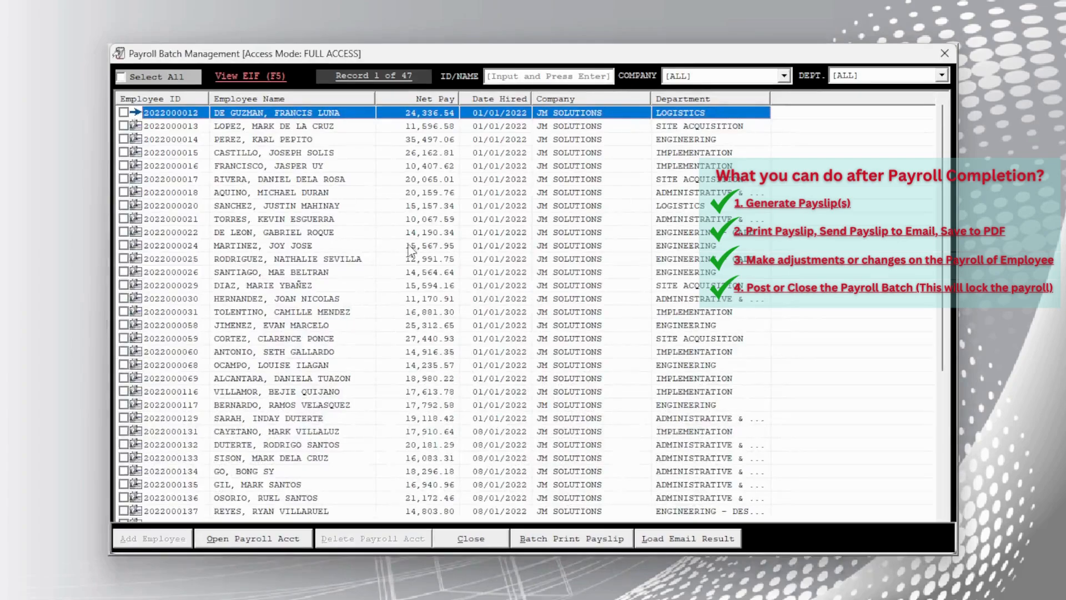
Check the editing options in the eighth employee's payroll details, and return to the batch list.
{"action": "left_click", "coordinate": [289, 206]}
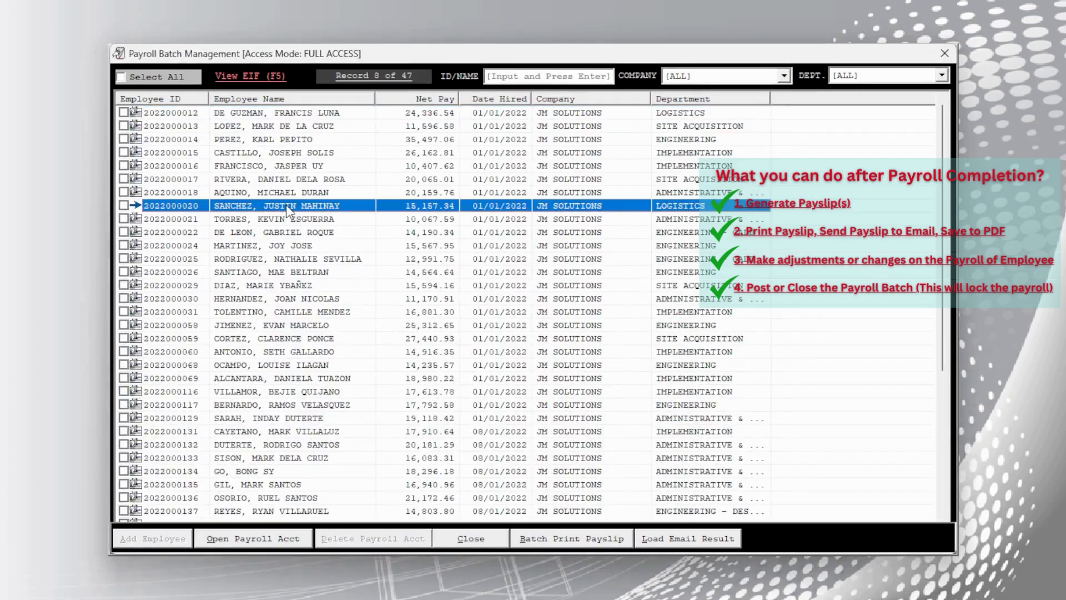
{"action": "left_click", "coordinate": [296, 539]}
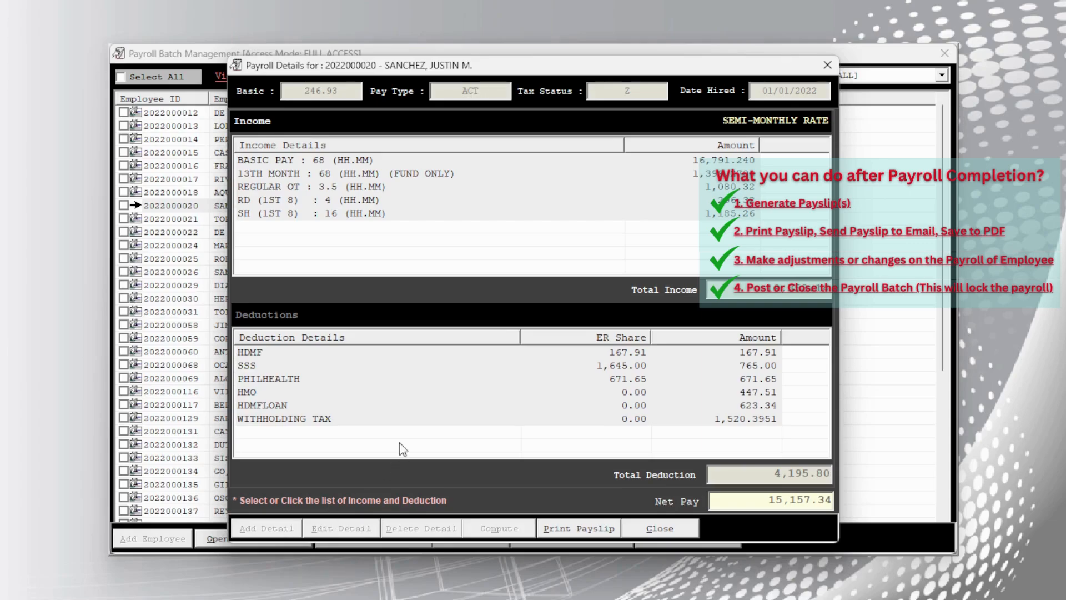
{"action": "left_click", "coordinate": [661, 530]}
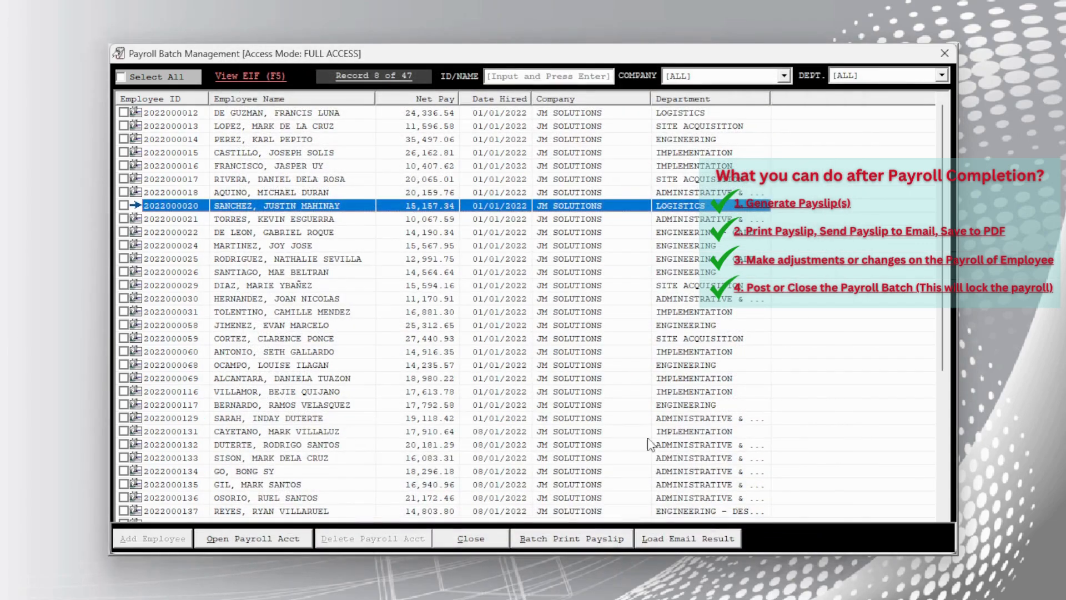
{"action": "left_click", "coordinate": [482, 547]}
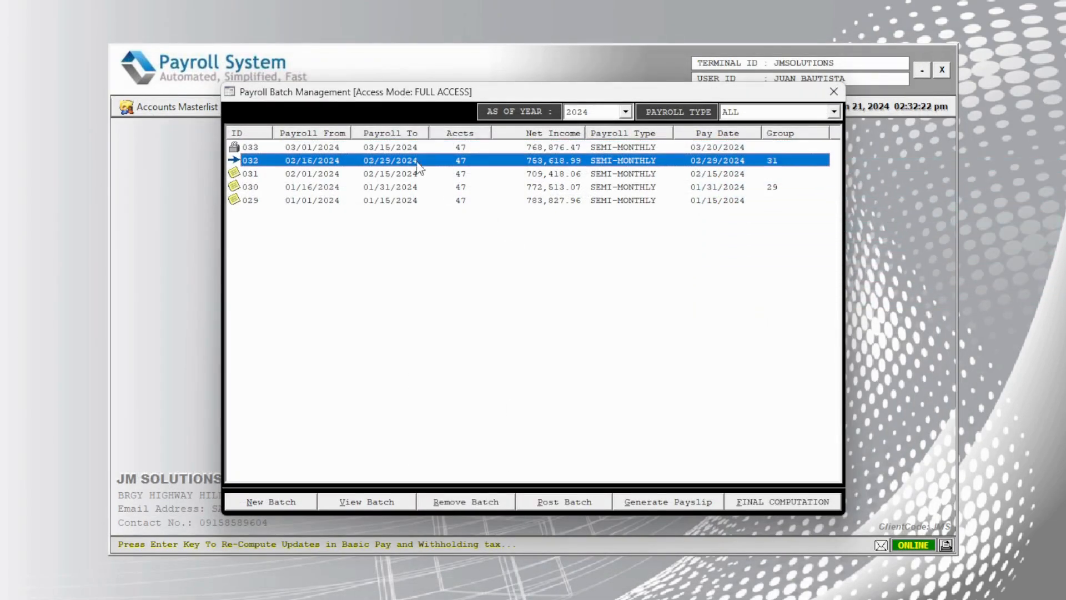